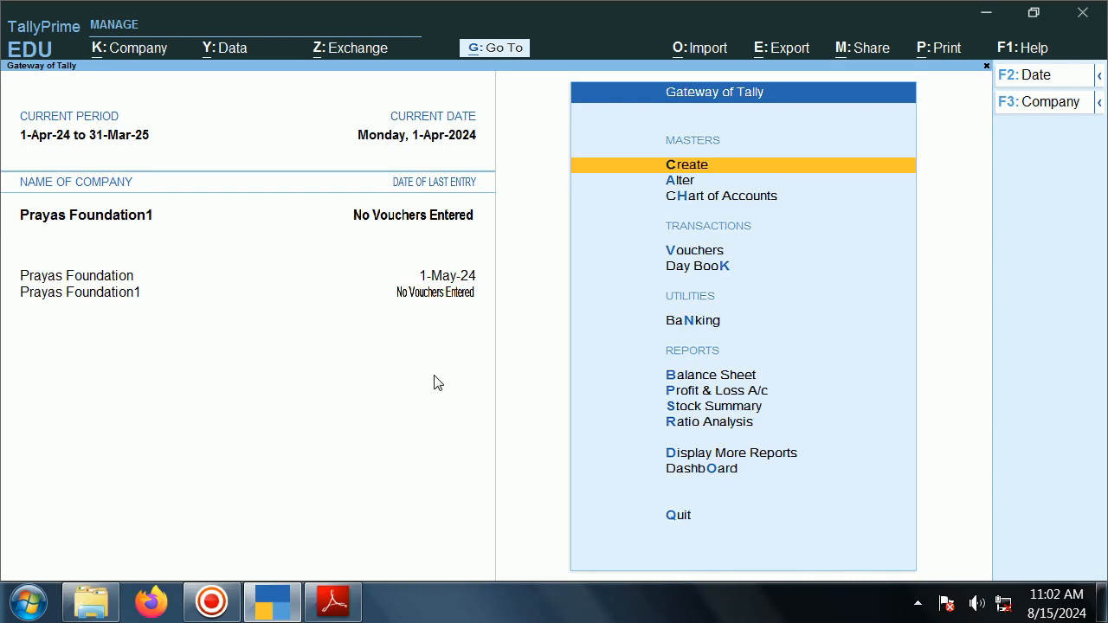
# Step: Open voucher entry and switch the new voucher to the Receipt type
pyautogui.press('Down')
pyautogui.press('Down')
pyautogui.press('Down')
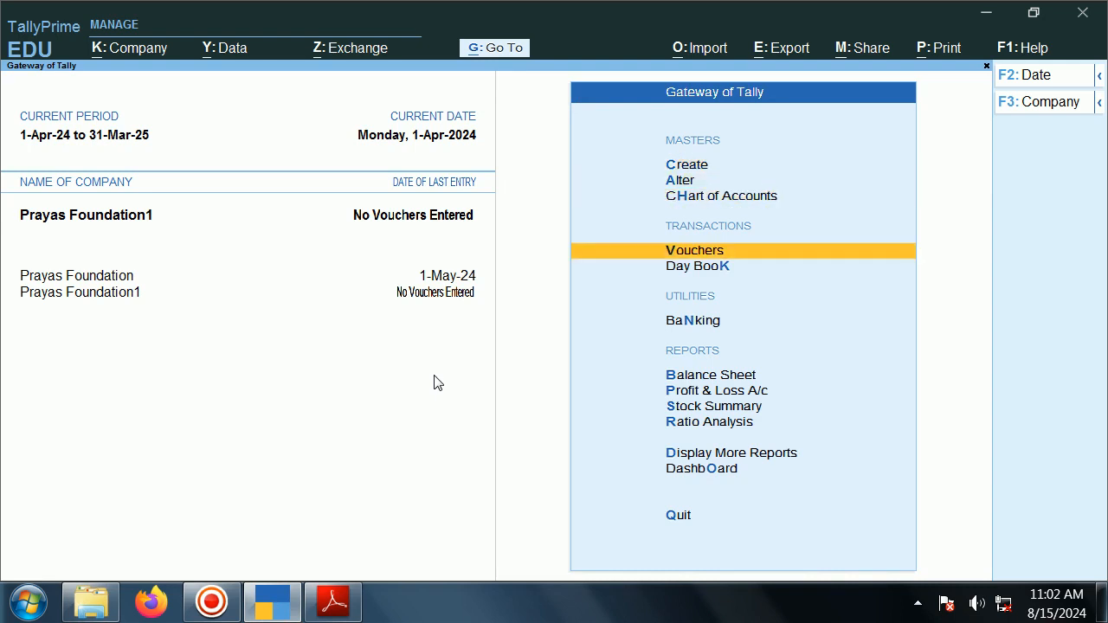
pyautogui.press('Return')
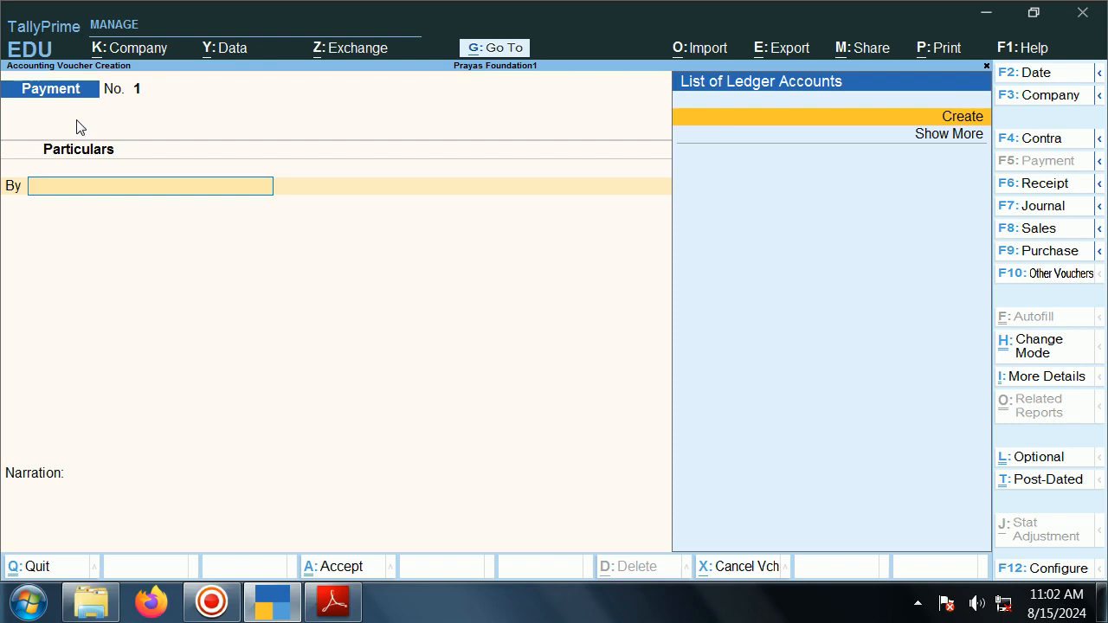
pyautogui.press('F6')
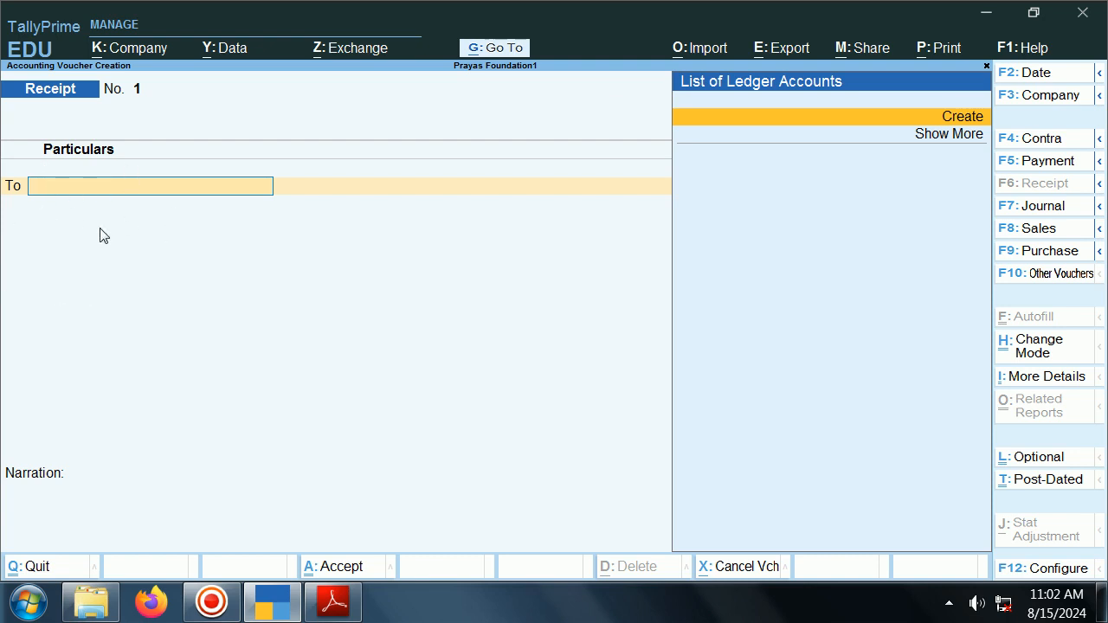
# Step: Change the receipt voucher's mode to Single Entry
pyautogui.hotkey('ctrl', 'h')
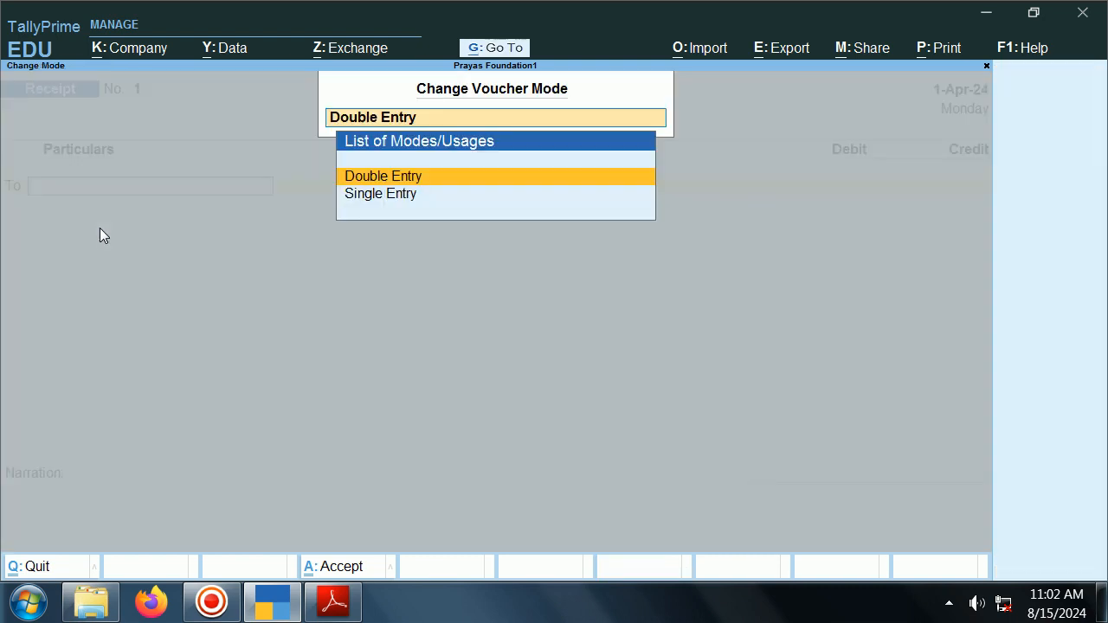
pyautogui.press('Down')
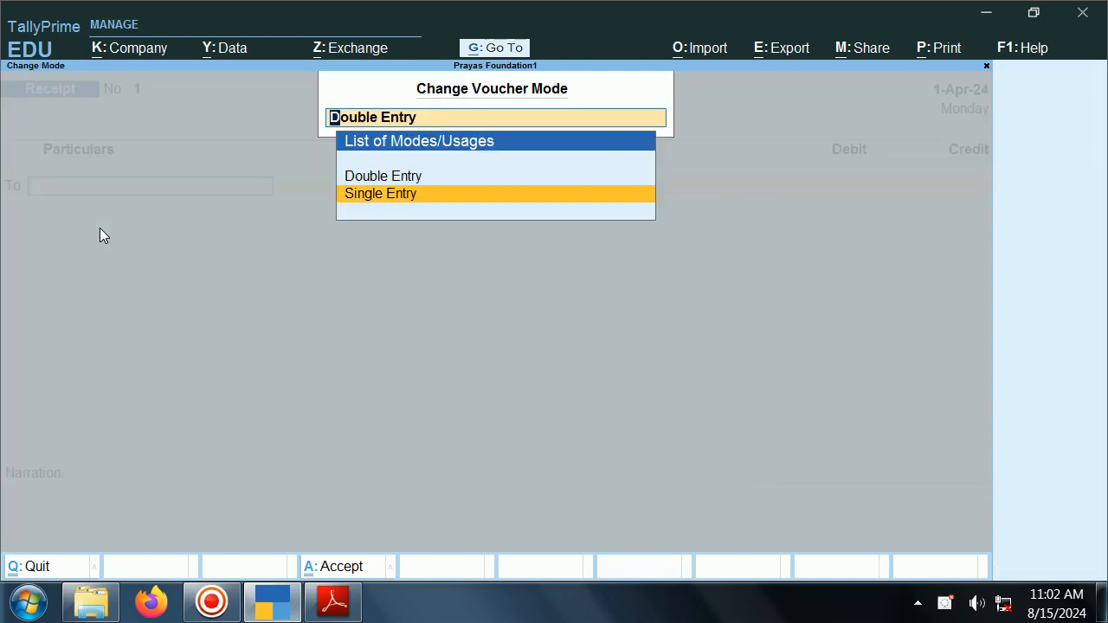
pyautogui.press('Return')
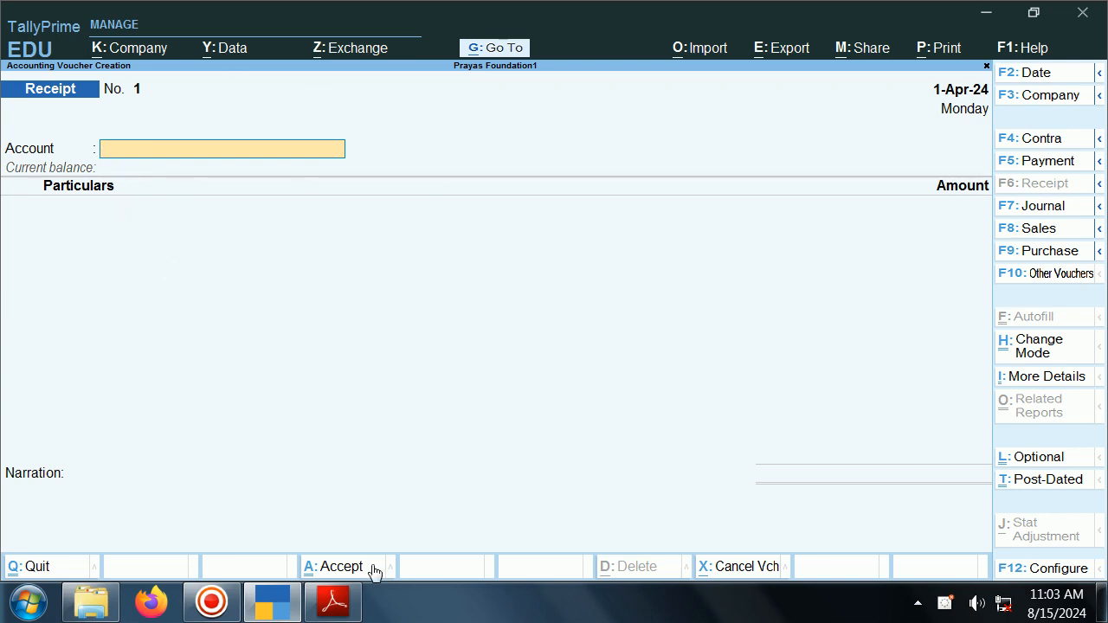
# Step: Consult the cash receipt example in Tally Prime Book.pdf in Adobe Reader, and set the receipt's account to Cash in TallyPrime
pyautogui.click(333, 603)
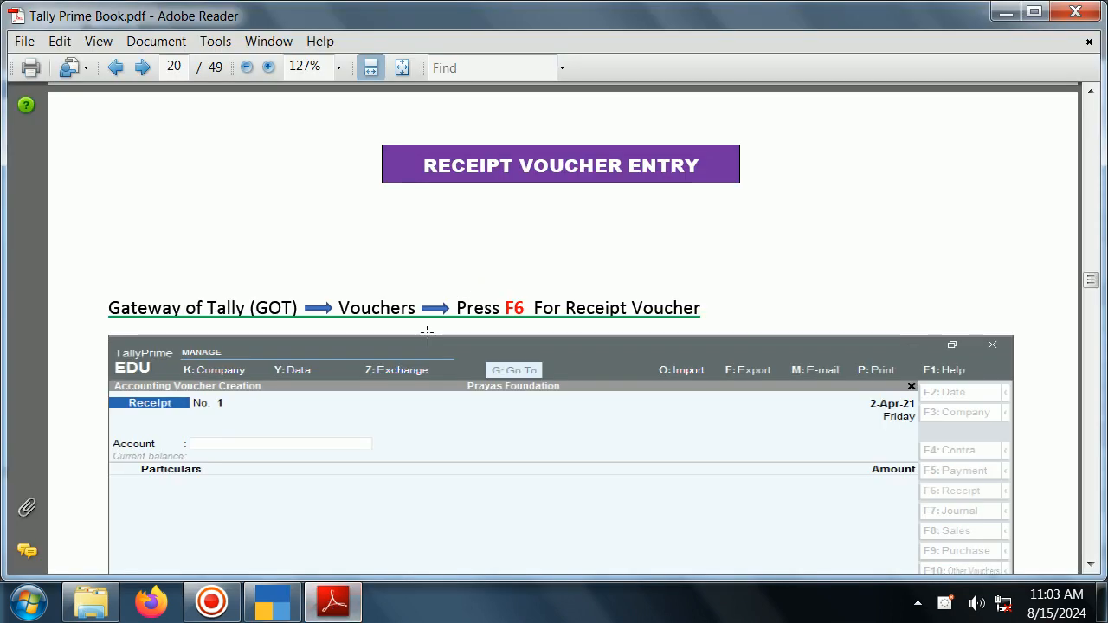
pyautogui.scroll(-15, 428, 349)
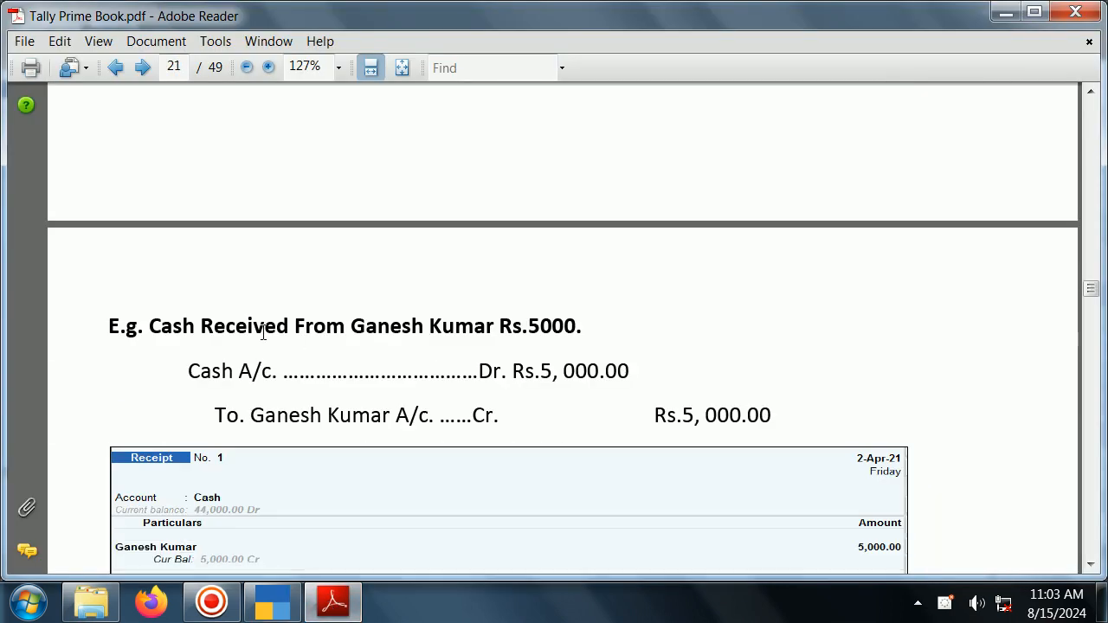
pyautogui.moveTo(154, 329); pyautogui.dragTo(492, 330)
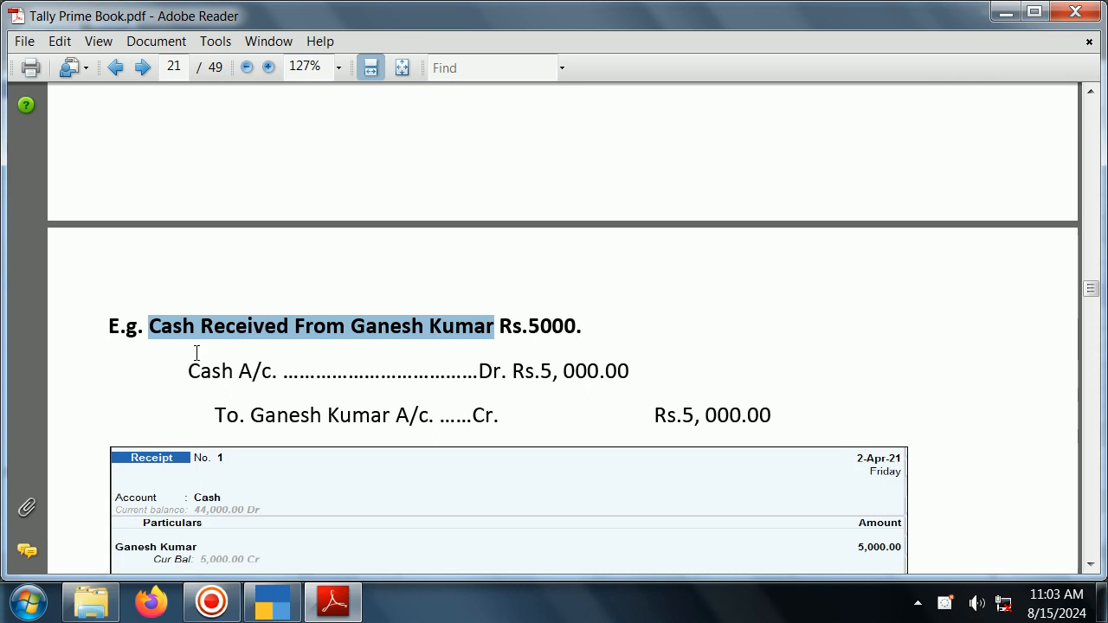
pyautogui.hotkey('alt', 'Tab')
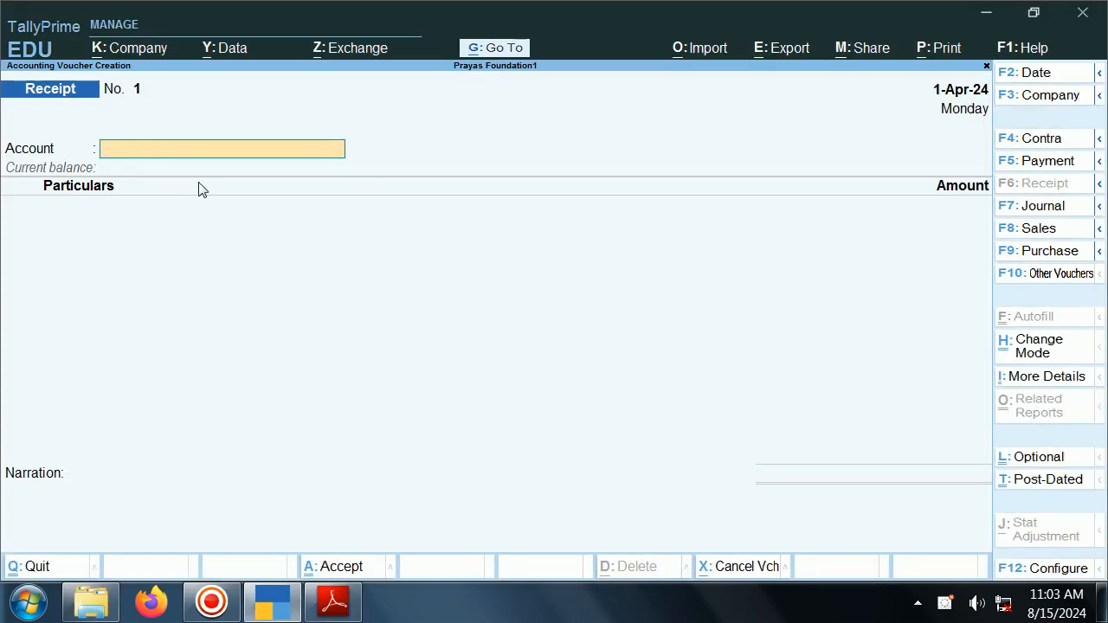
pyautogui.write('C')
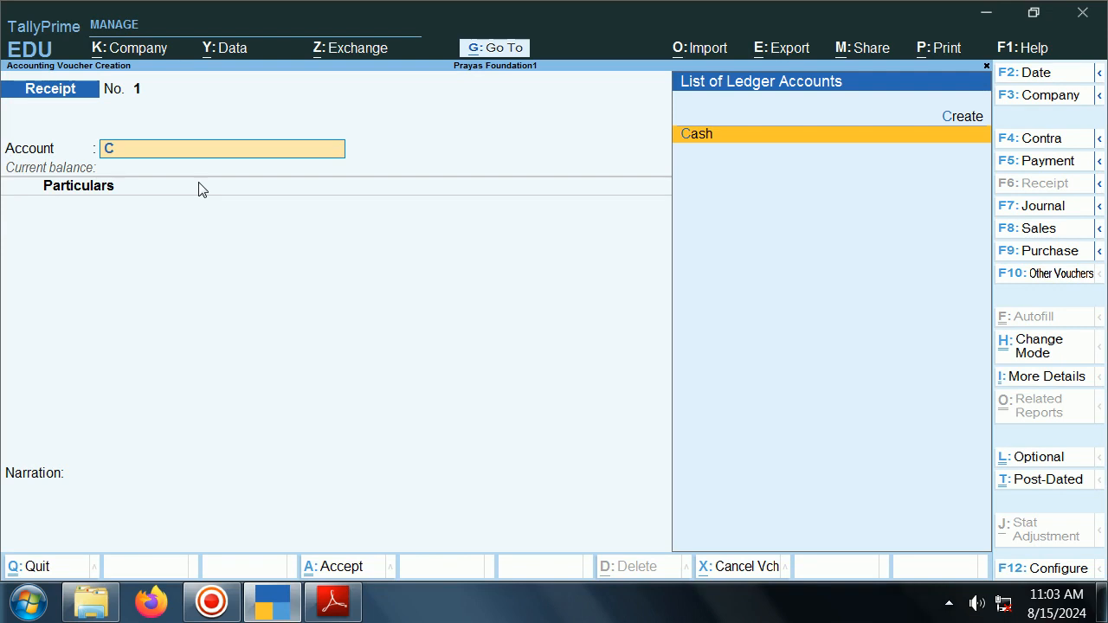
pyautogui.press('Return')
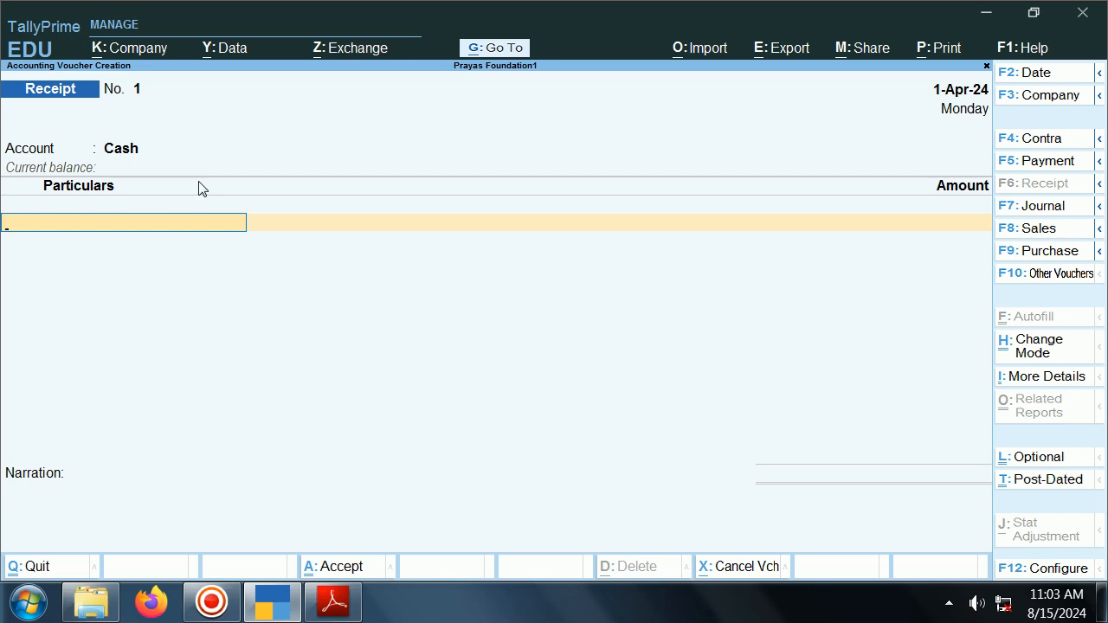
# Step: Create a ledger from the receipt's Particulars line, entering the payer's full name and grouping it under Sundry Debtors
pyautogui.write('c')
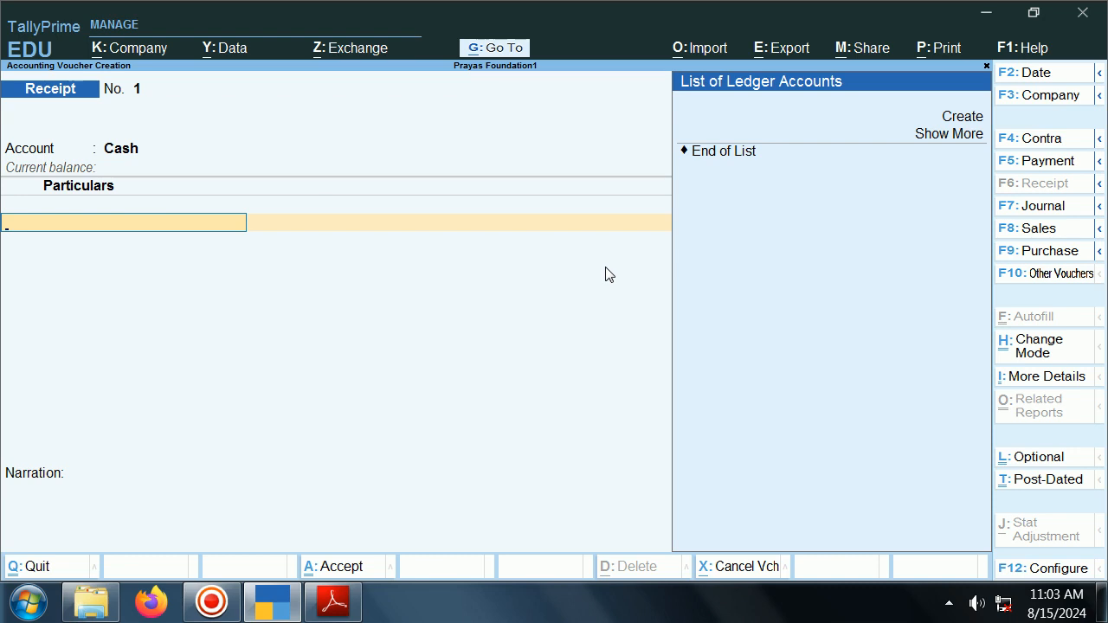
pyautogui.hotkey('alt', 'c')
pyautogui.write('Ganesh Kuma')
pyautogui.press('Return')
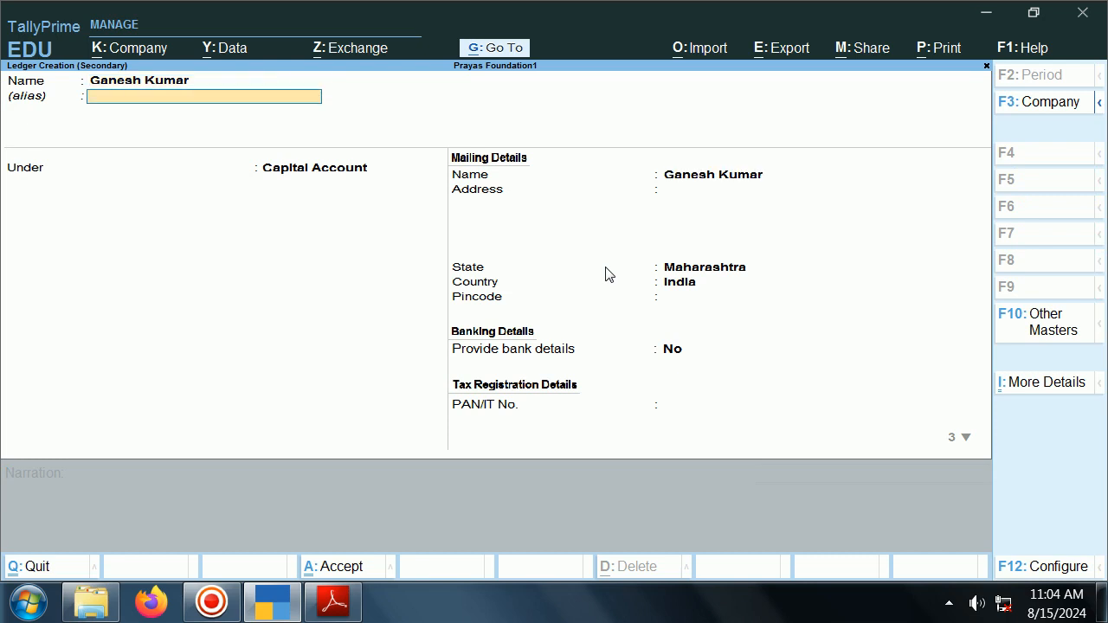
pyautogui.press('Return')
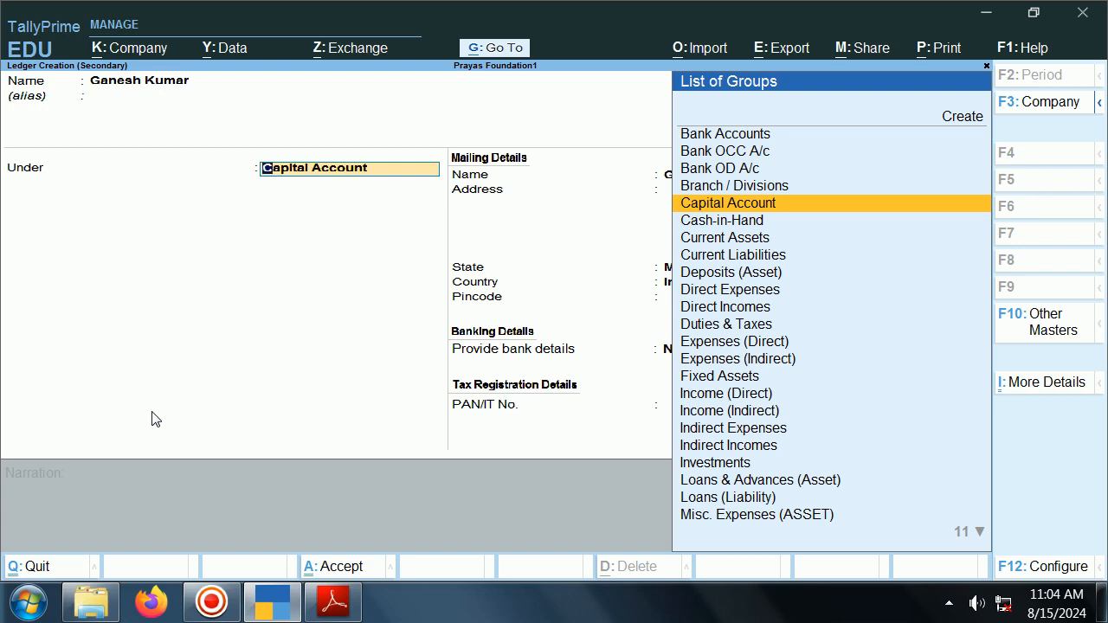
pyautogui.write('Su')
pyautogui.press('Down')
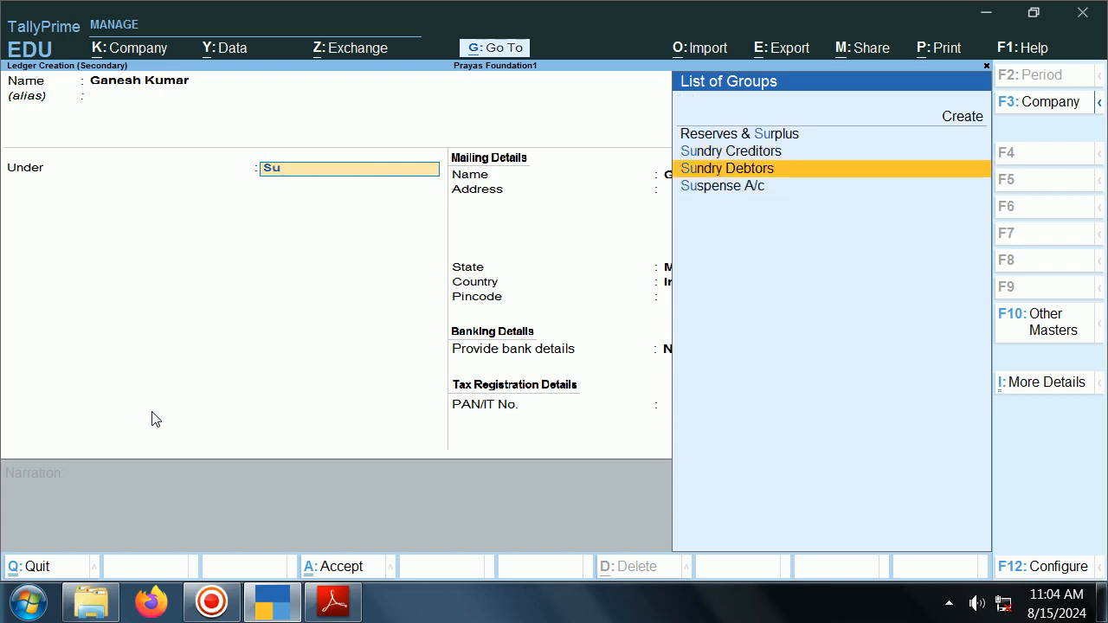
pyautogui.press('Return')
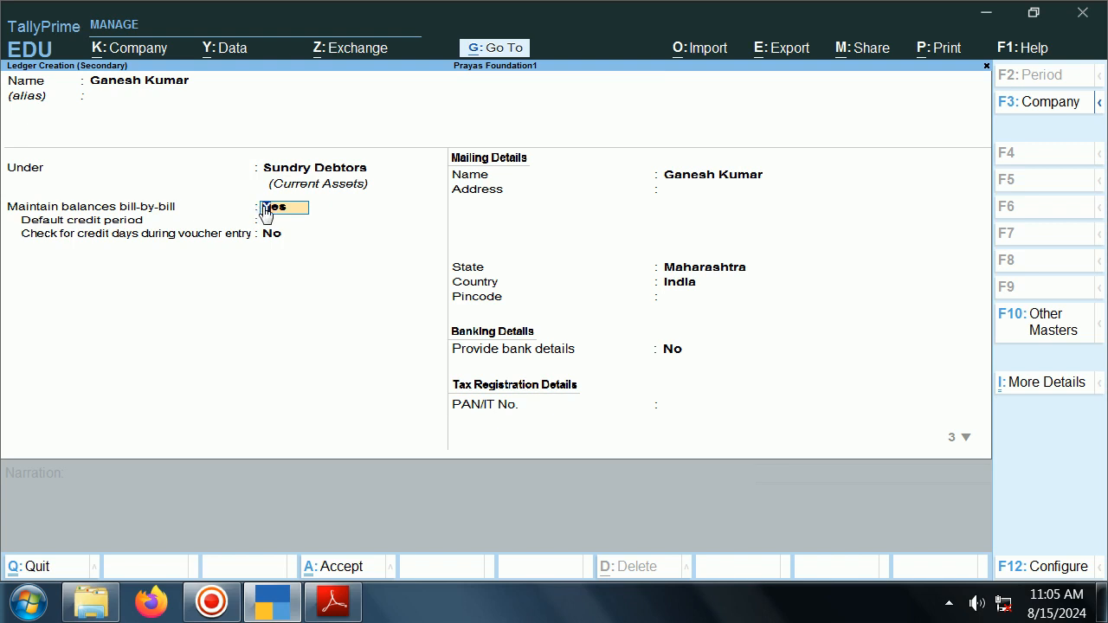
# Step: Set Maintain balances bill-by-bill to No for the payer's ledger and save the ledger
pyautogui.press('n')
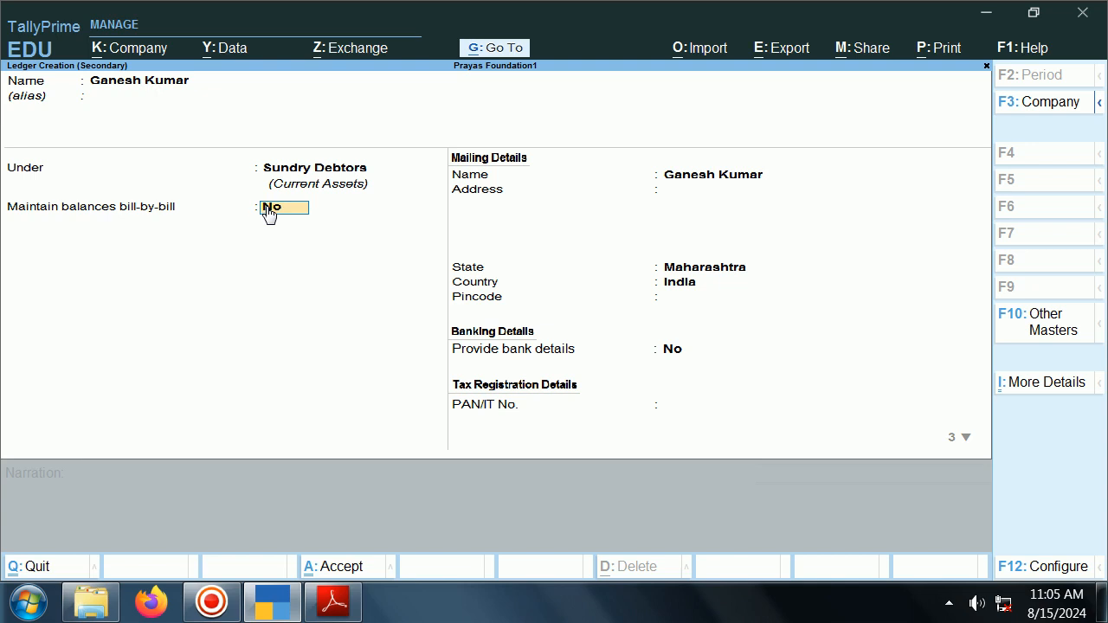
pyautogui.press('Return')
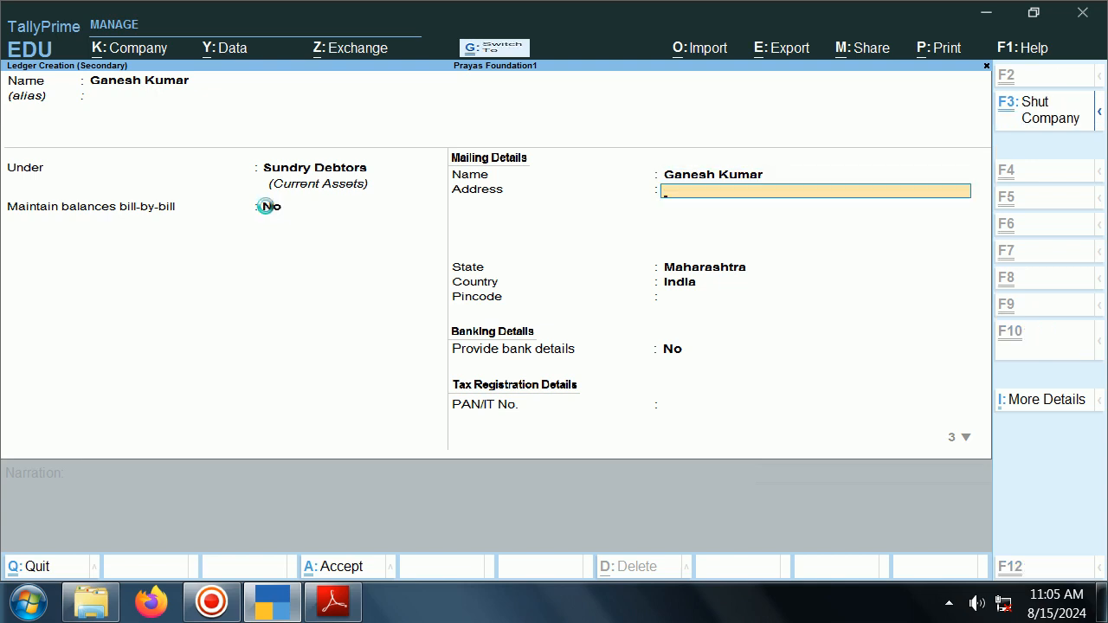
pyautogui.hotkey('ctrl', 'a')
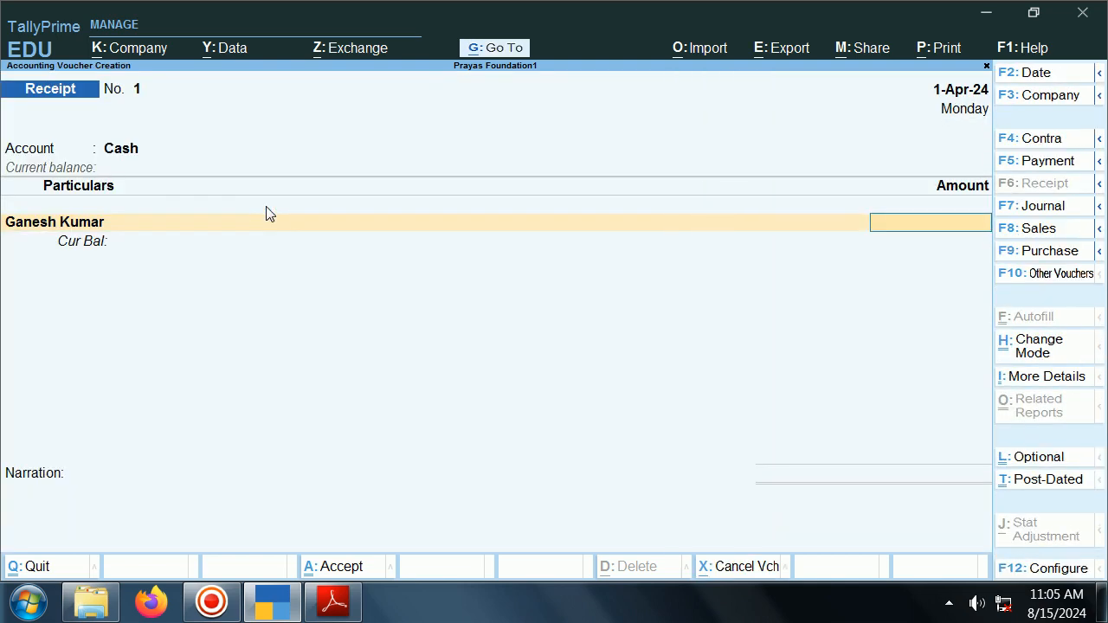
# Step: Check the example's amount in the PDF, enter 5000 for the payer's line, and finish the Particulars list
pyautogui.hotkey('alt', 'Tab')
pyautogui.hotkey('alt', 'Tab')
pyautogui.write('5')
pyautogui.write('000')
pyautogui.press('Return')
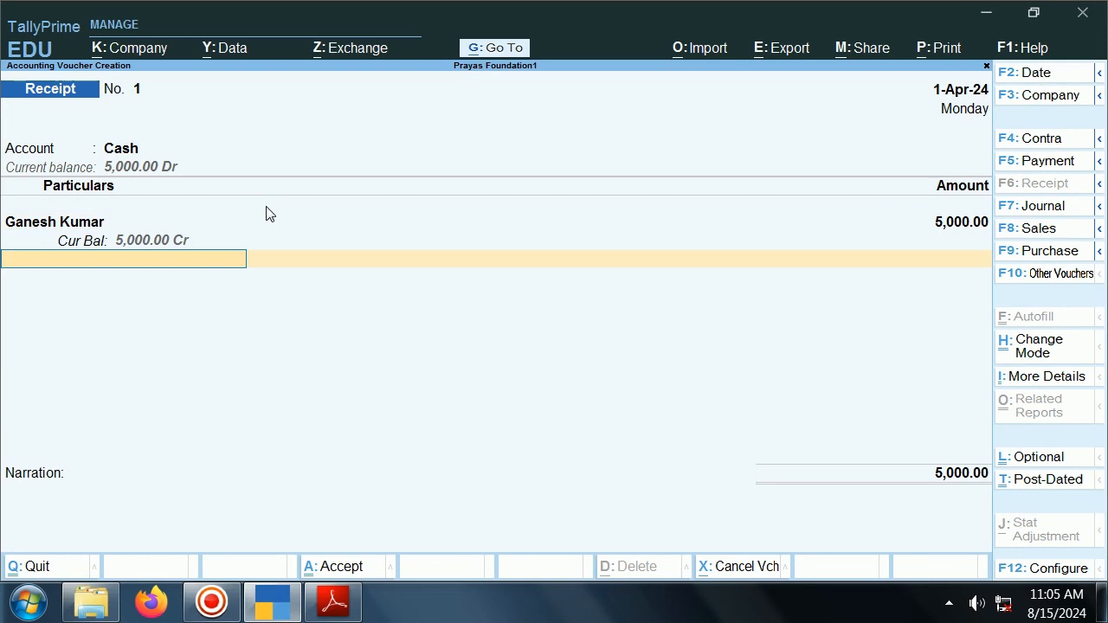
pyautogui.press('Return')
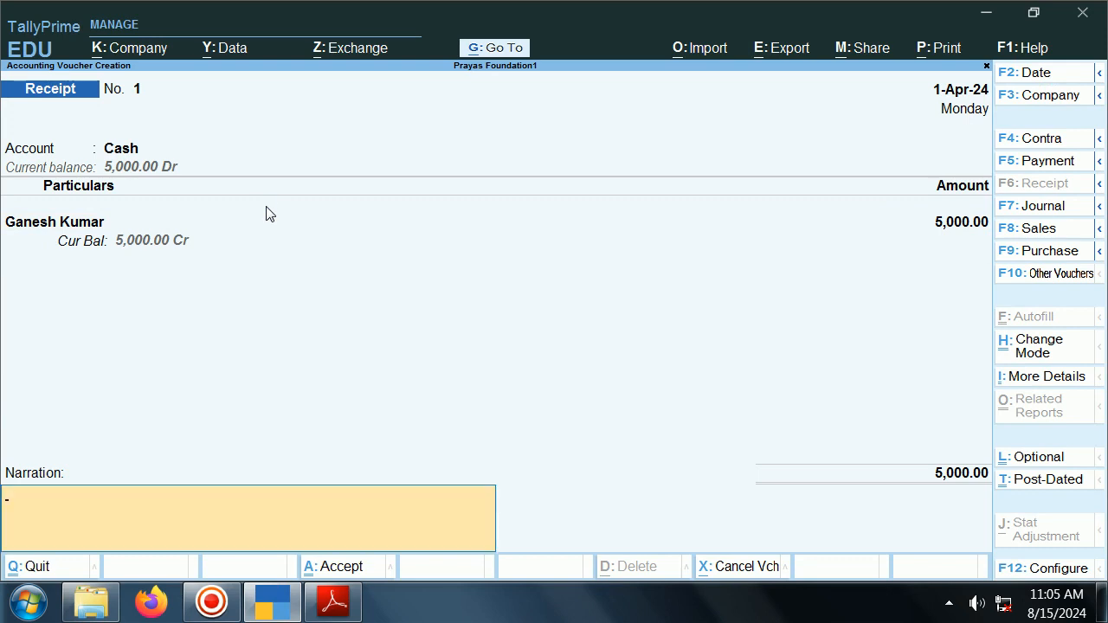
# Step: Enter the narration "Being cash Received From" followed by the payer's full name, and save the receipt voucher
pyautogui.write('Being cash Received From Ganesh Kumar')
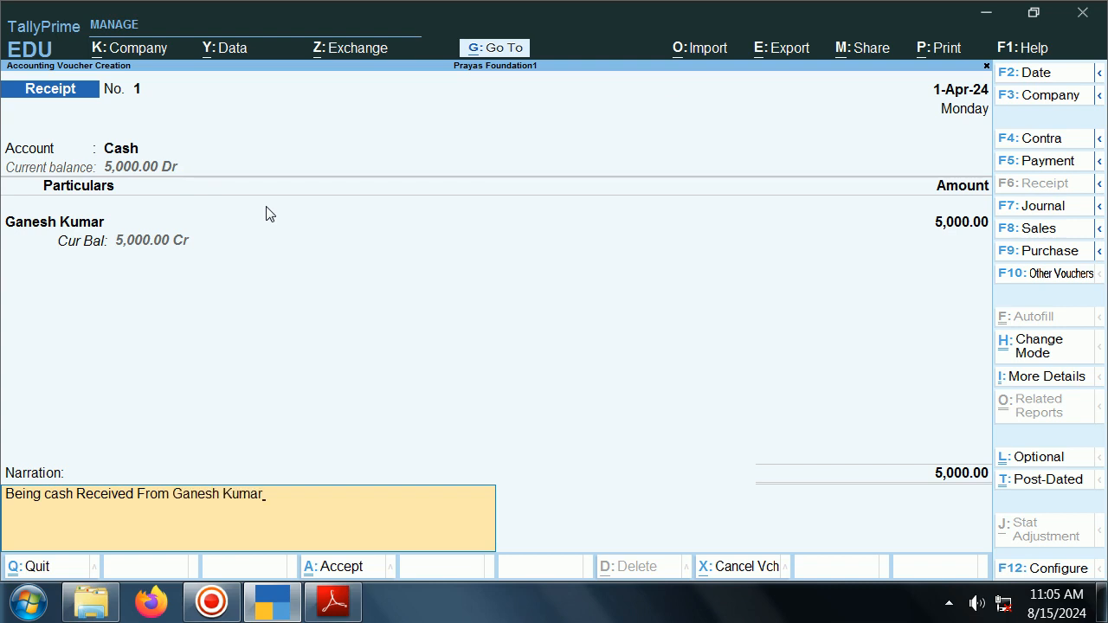
pyautogui.press('Return')
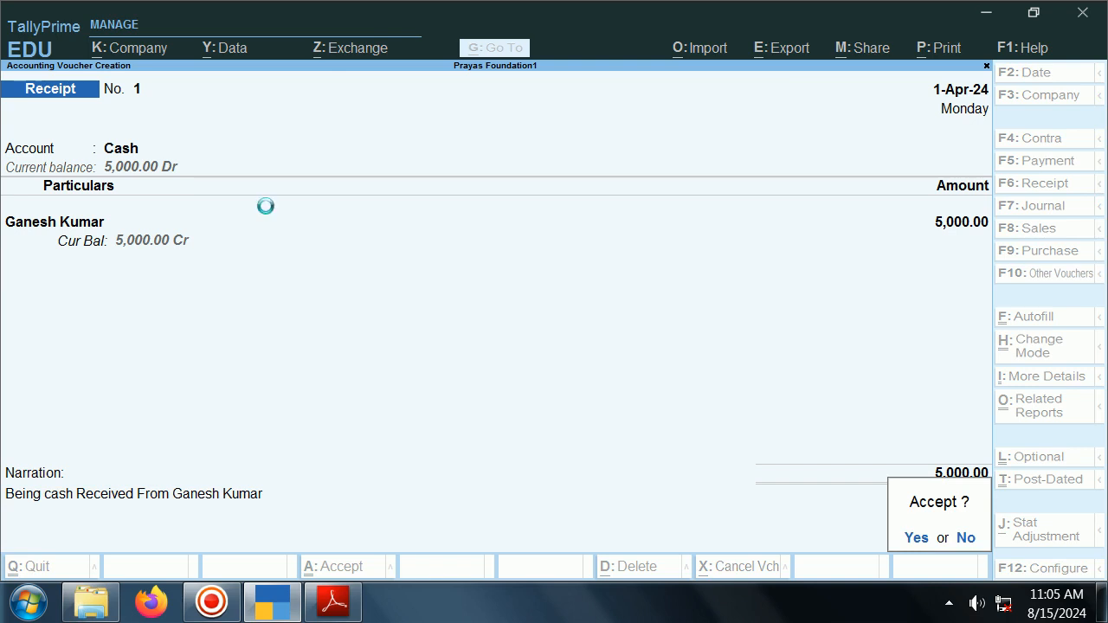
pyautogui.press('Return')
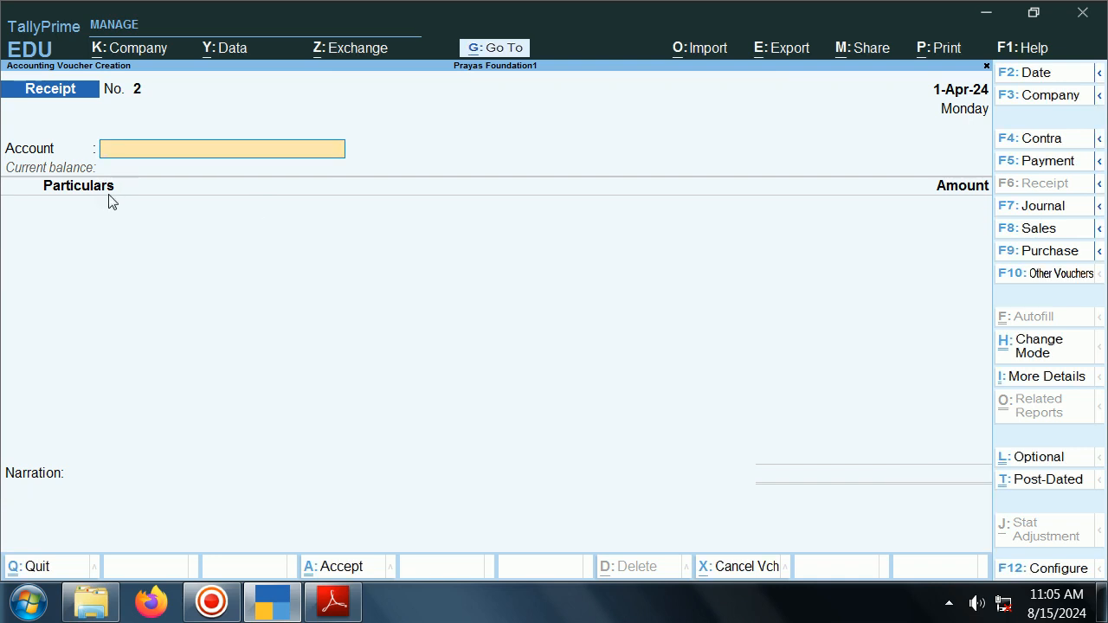
# Step: Consult the numbered practice transactions in Tally Prime Book.pdf, and set the account of receipt No. 2 to Cash in TallyPrime
pyautogui.hotkey('alt', 'Tab')
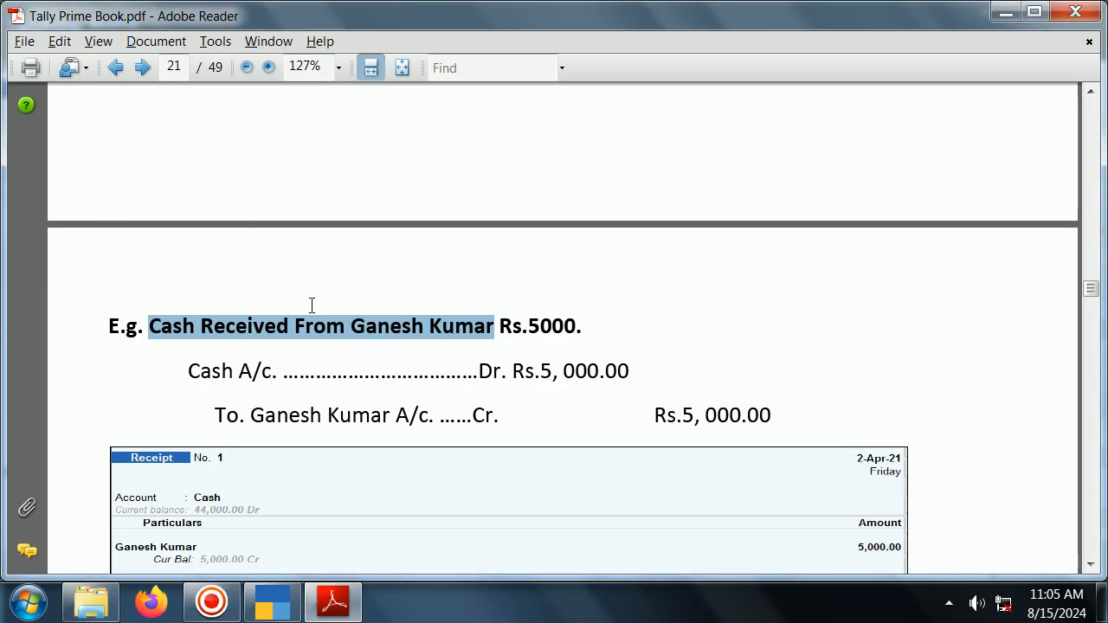
pyautogui.scroll(-10, 321, 337)
pyautogui.scroll(-7, 333, 358)
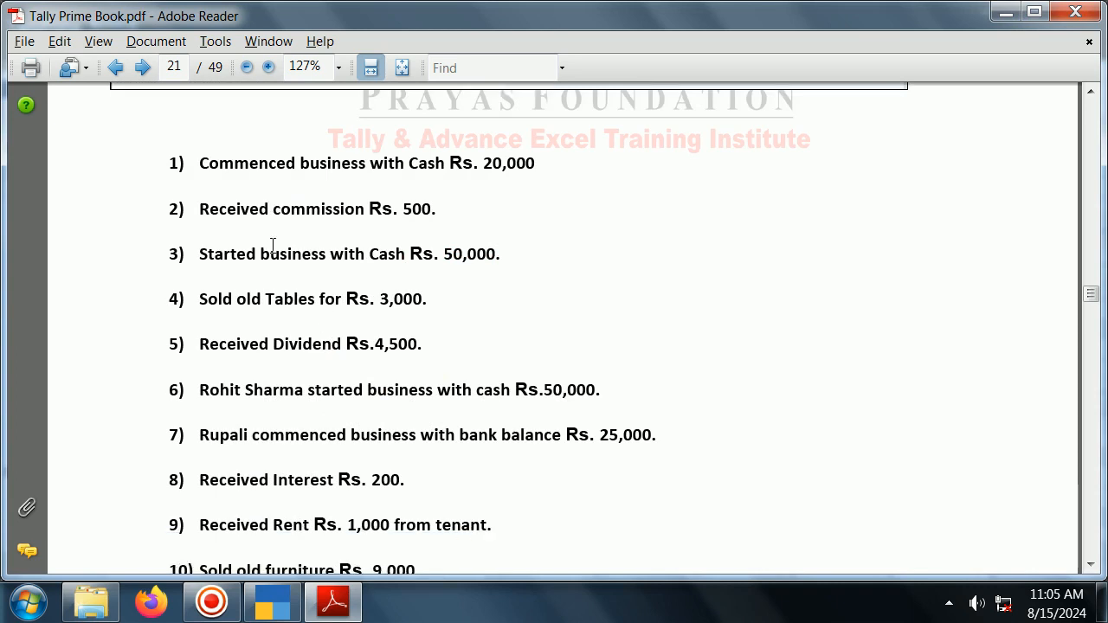
pyautogui.scroll(-1, 206, 223)
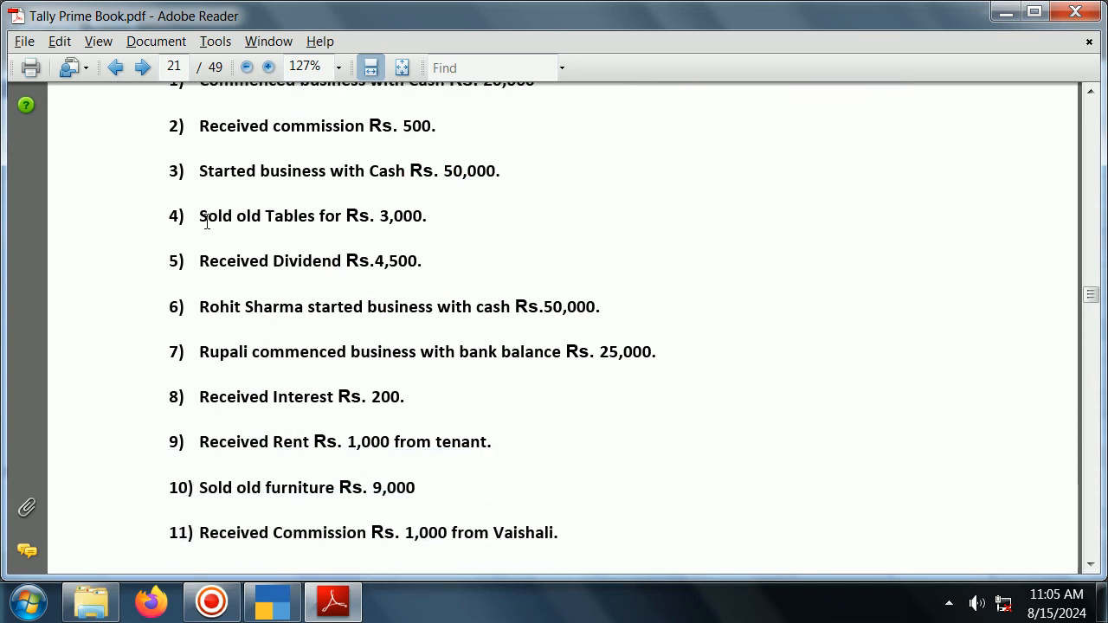
pyautogui.scroll(1, 207, 223)
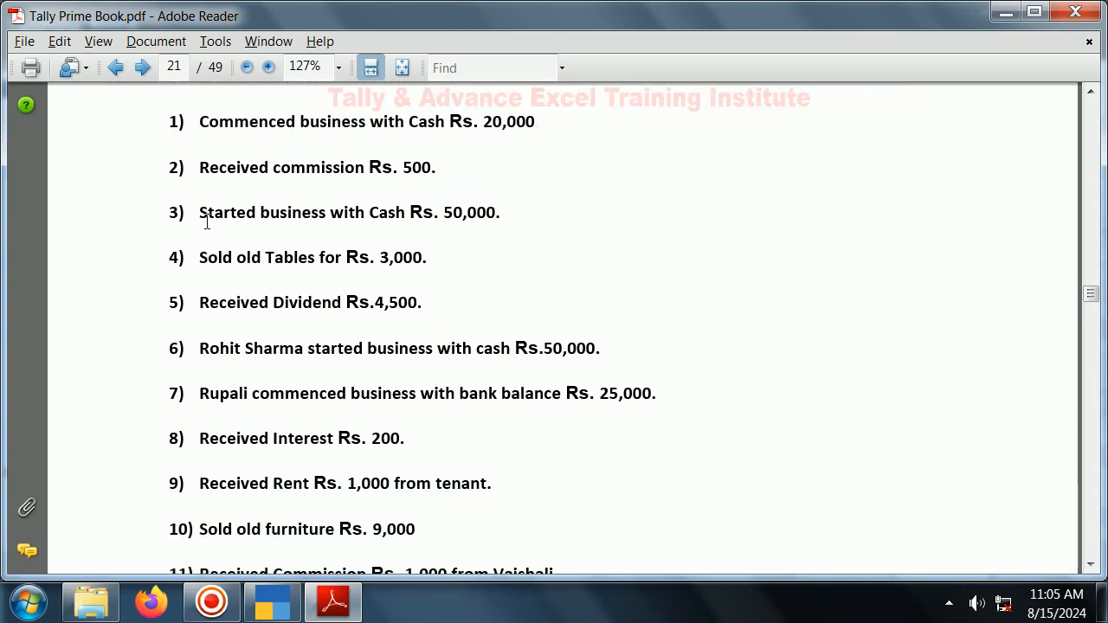
pyautogui.scroll(1, 232, 161)
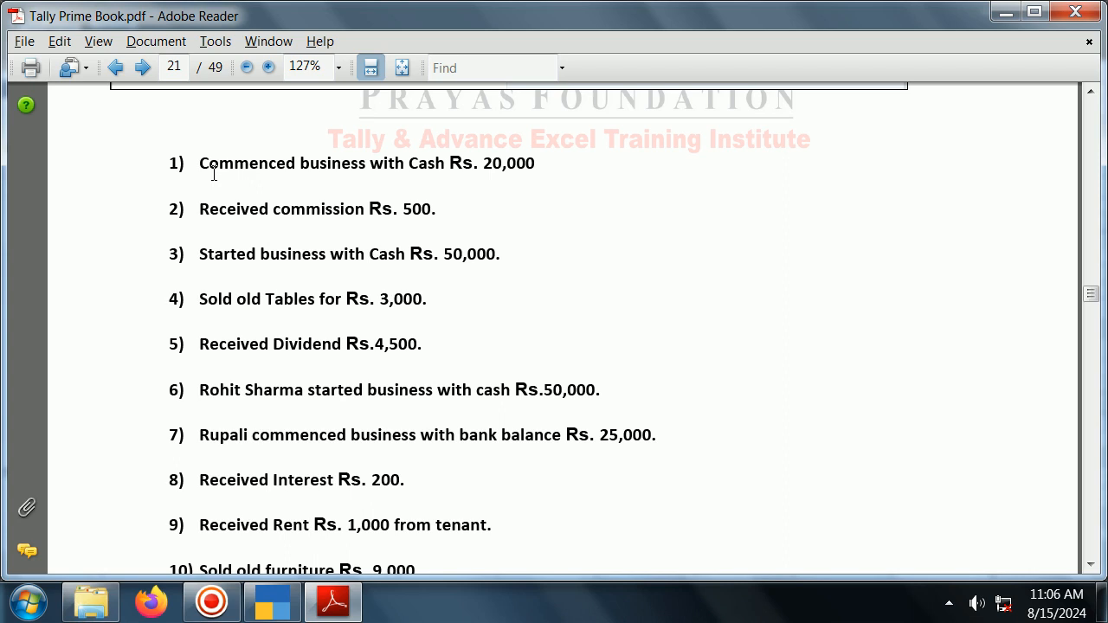
pyautogui.hotkey('alt', 'Tab')
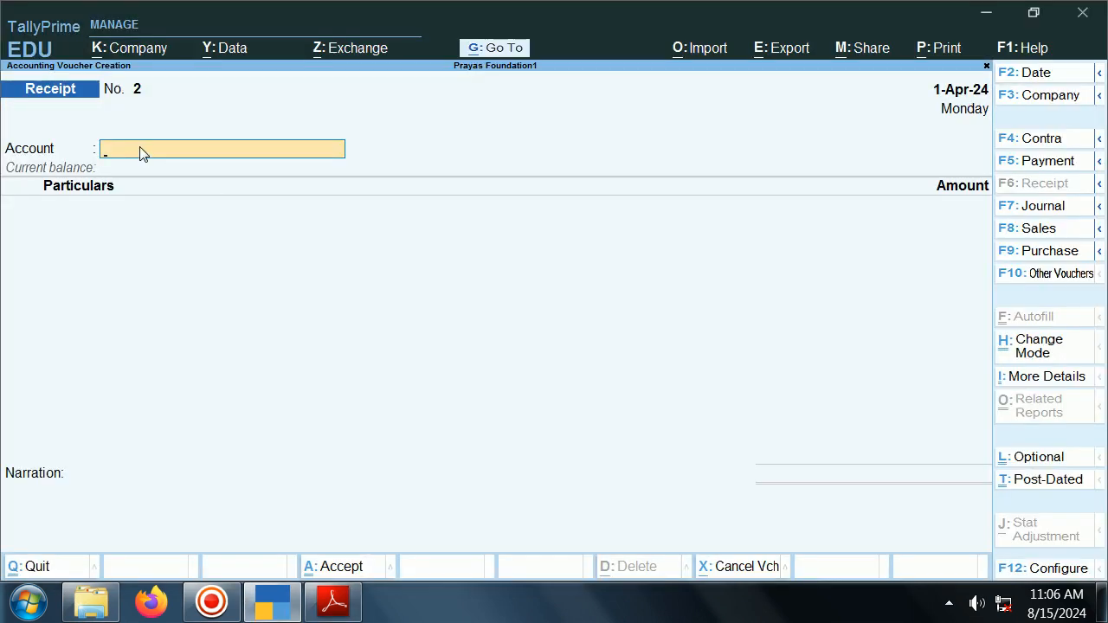
pyautogui.write('C')
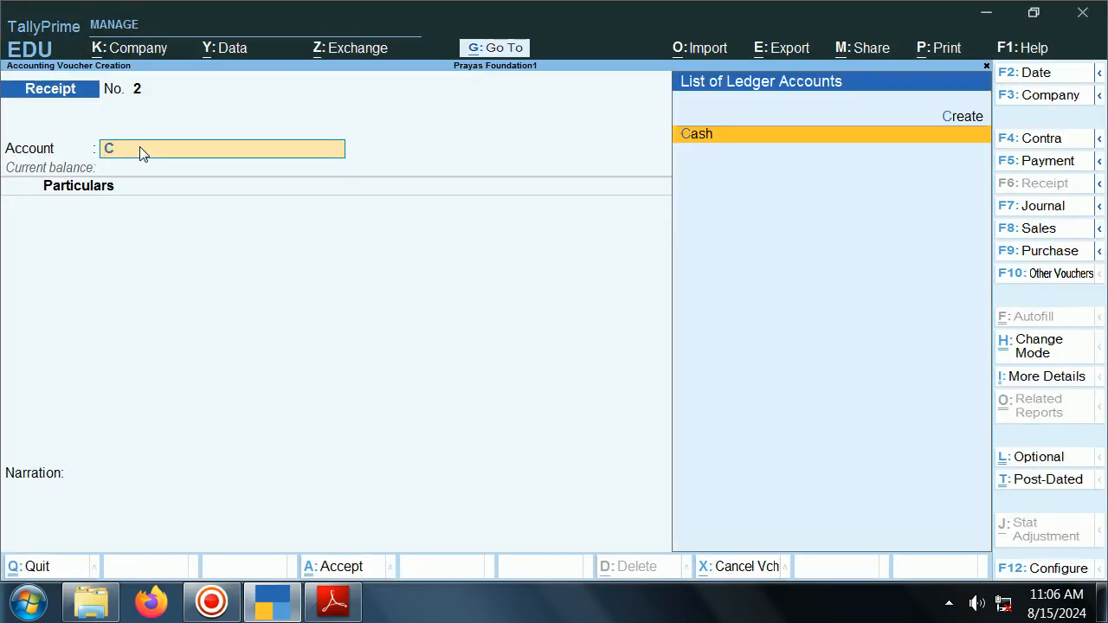
pyautogui.press('Return')
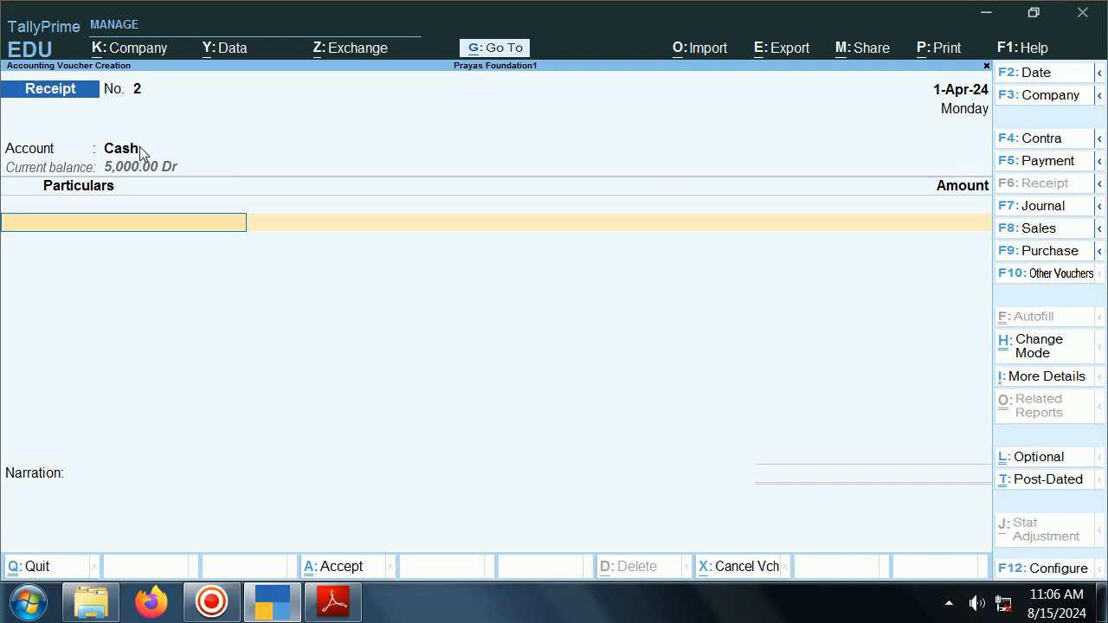
pyautogui.hotkey('alt', 'Tab')
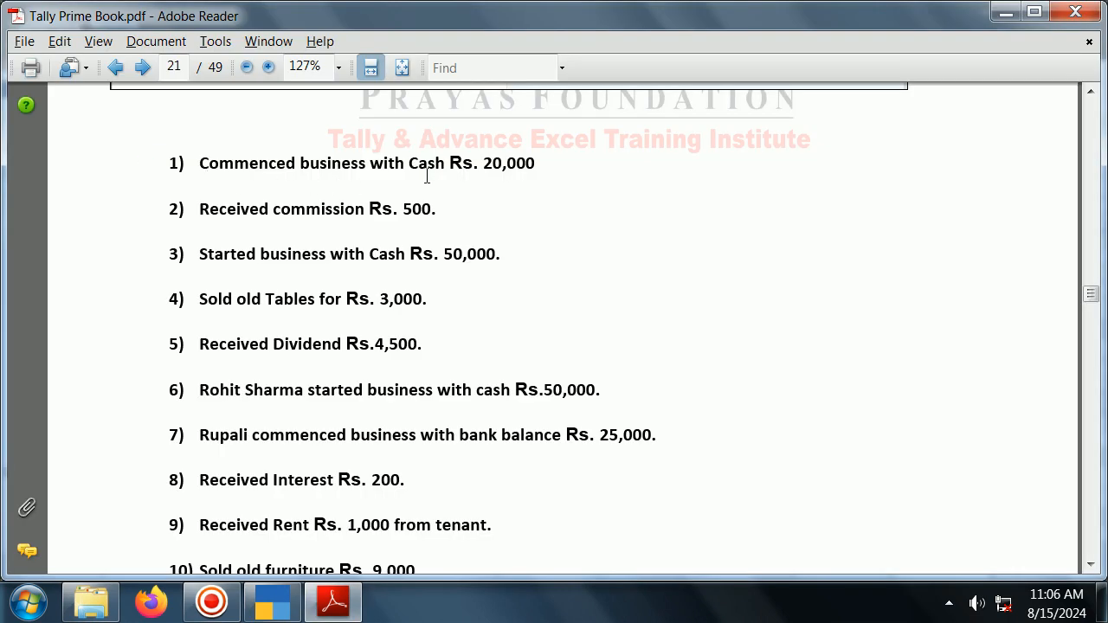
pyautogui.hotkey('alt', 'Tab')
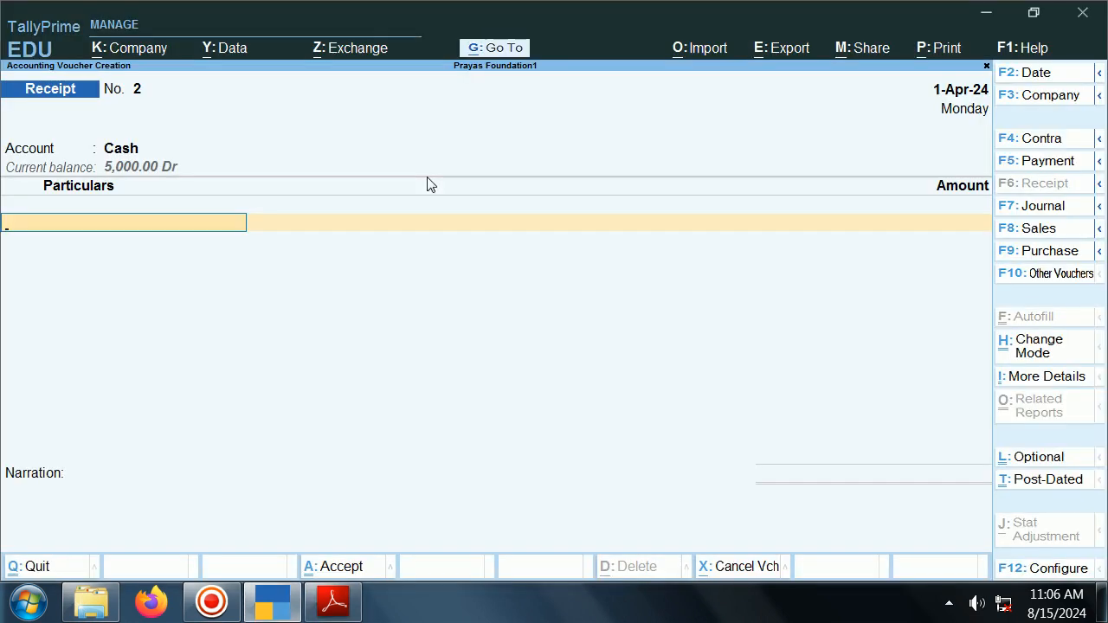
# Step: Create a ledger named Capital A/c under the Capital Account group from the Particulars line of receipt No. 2, and save it
pyautogui.write('C')
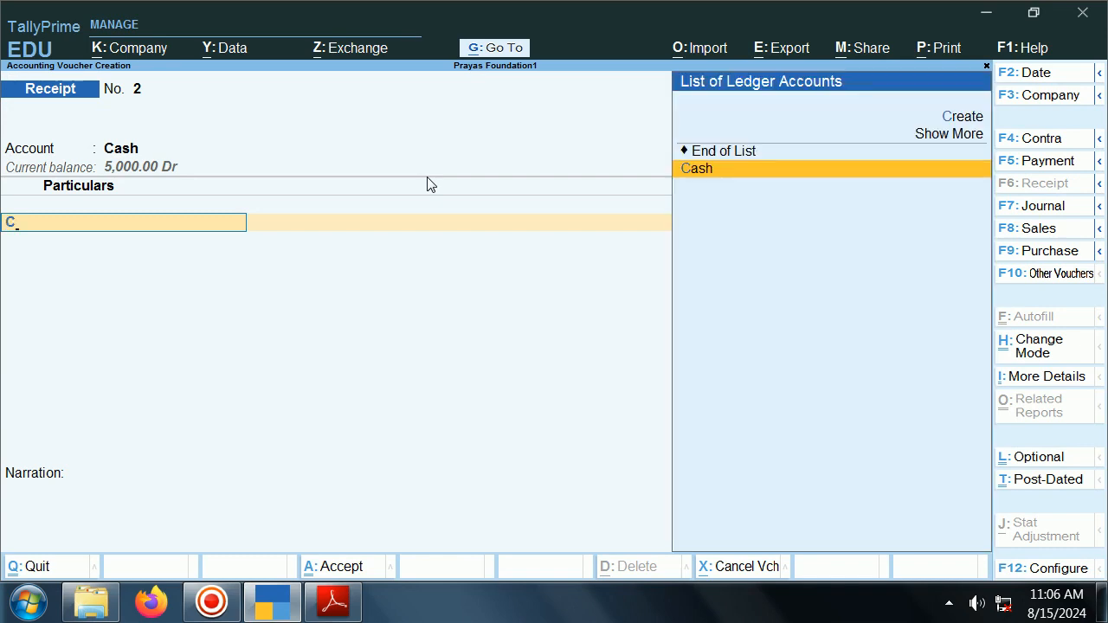
pyautogui.hotkey('alt', 'c')
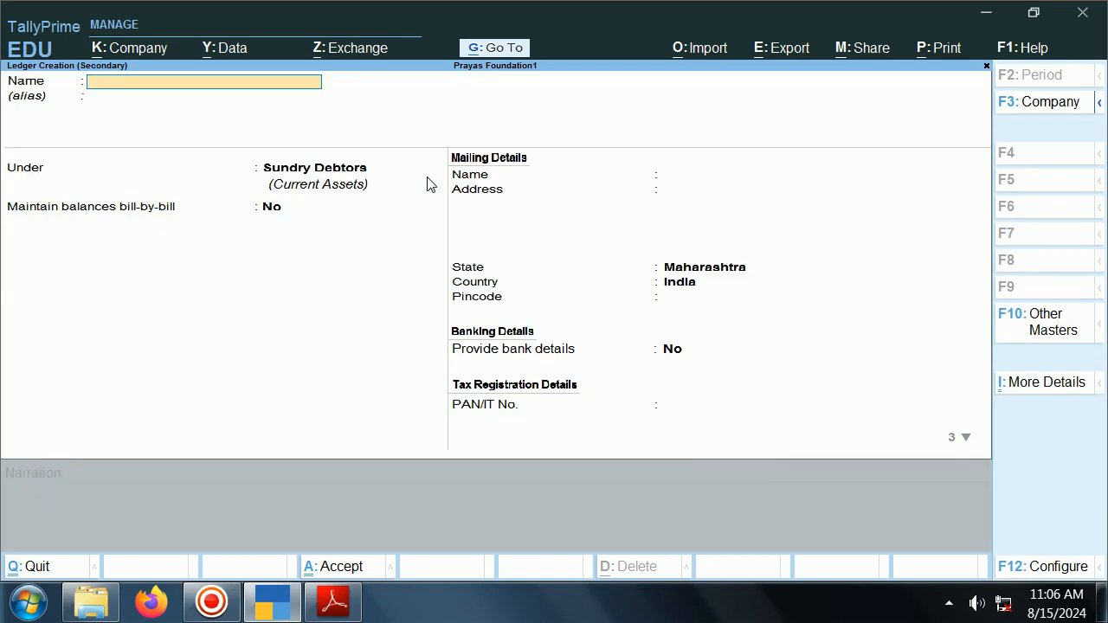
pyautogui.write('Capital A/c')
pyautogui.press('Return')
pyautogui.press('Return')
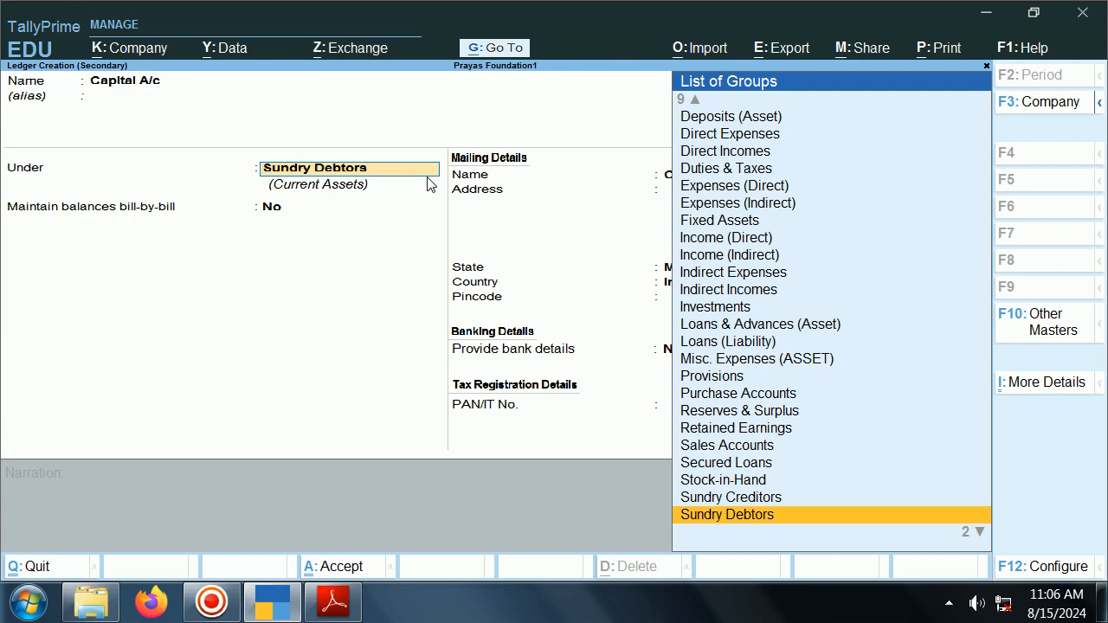
pyautogui.write('C')
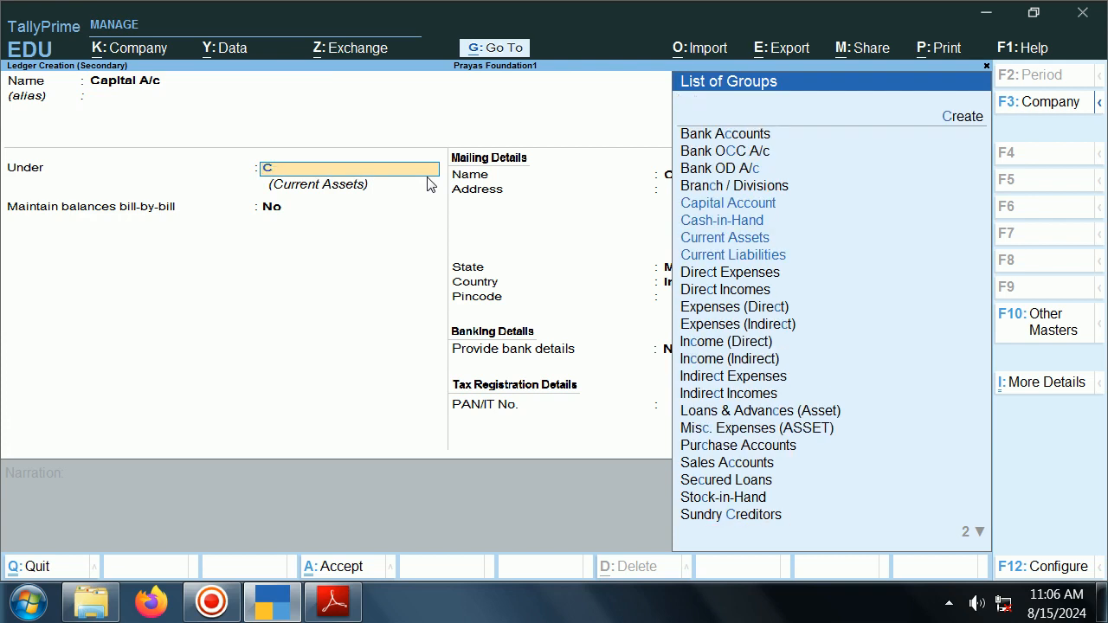
pyautogui.press('Return')
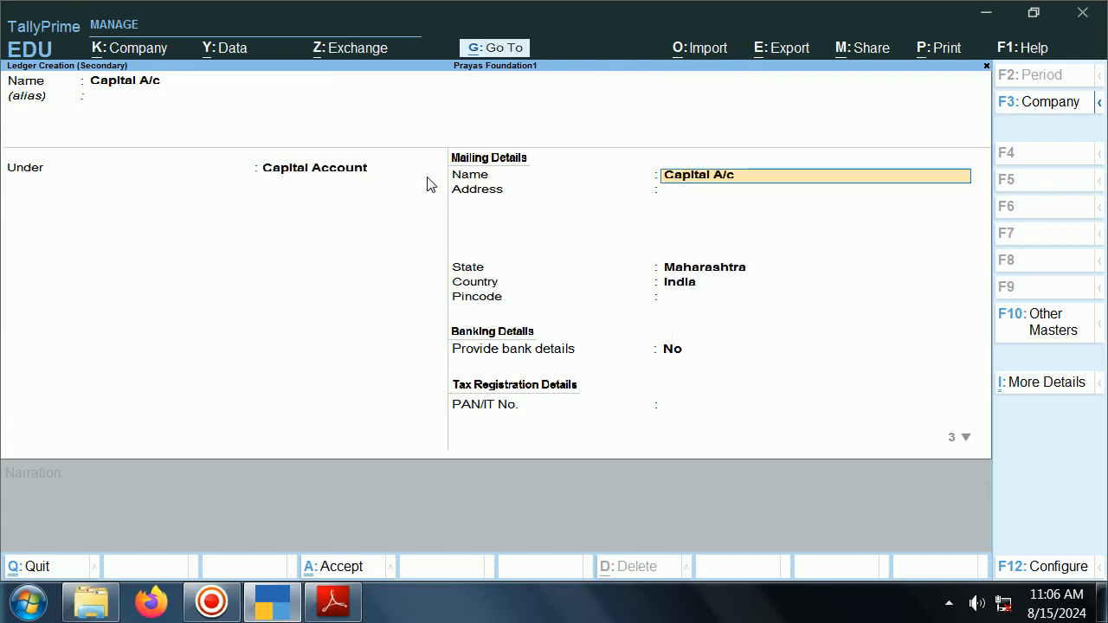
pyautogui.hotkey('ctrl', 'a')
# Step: Check practice transaction 1's amount in Tally Prime Book.pdf and enter 20000 for the Capital A/c line in TallyPrime
pyautogui.hotkey('alt', 'Tab')
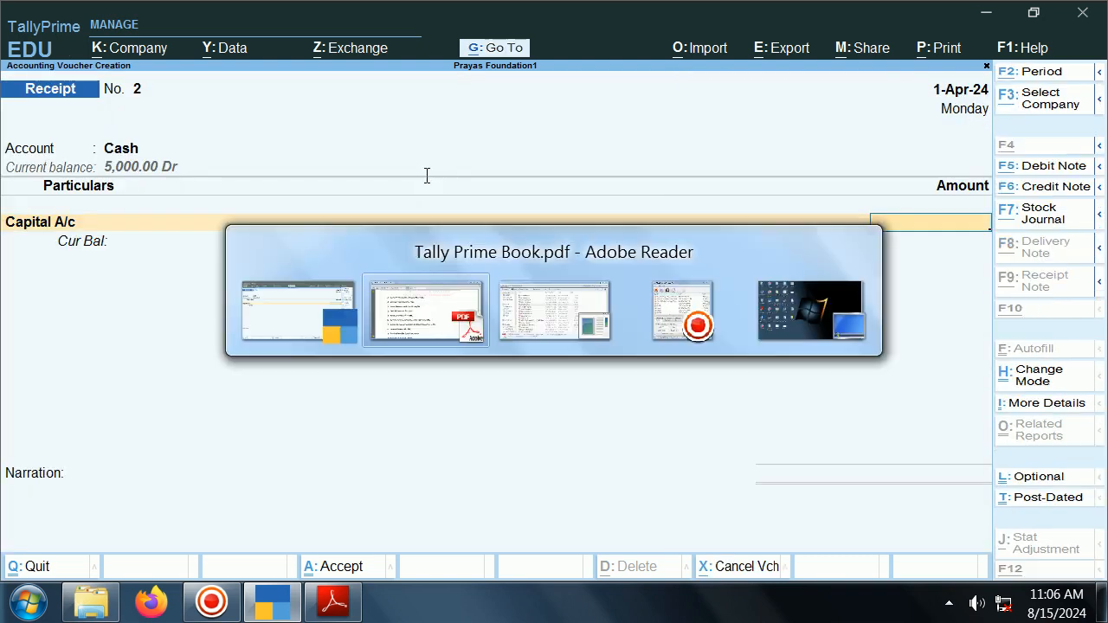
pyautogui.hotkey('alt', 'Tab')
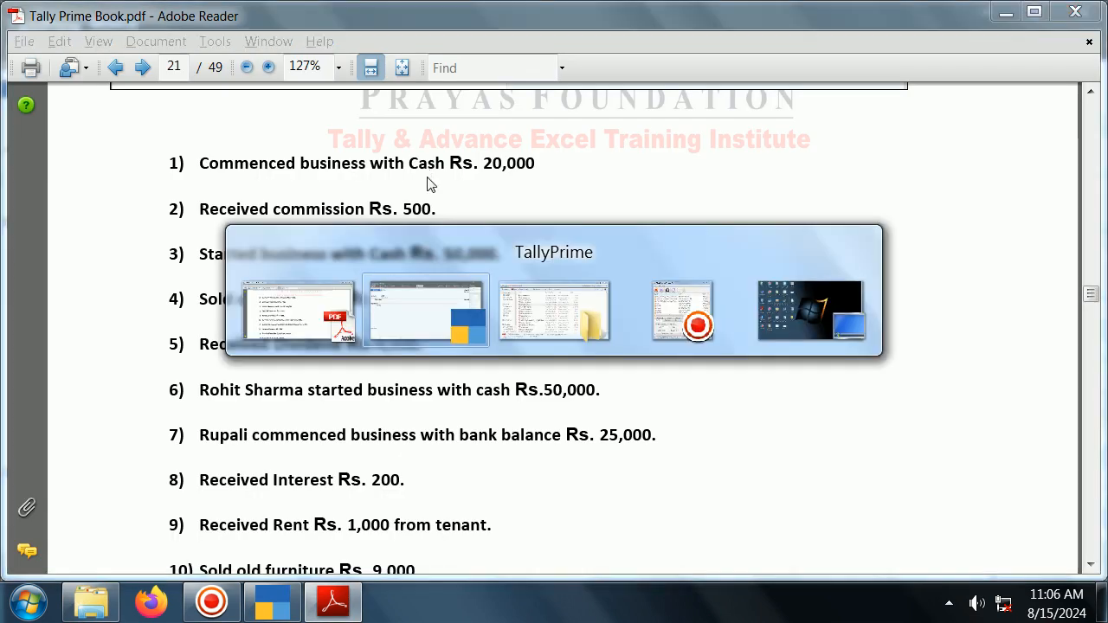
pyautogui.write('20000')
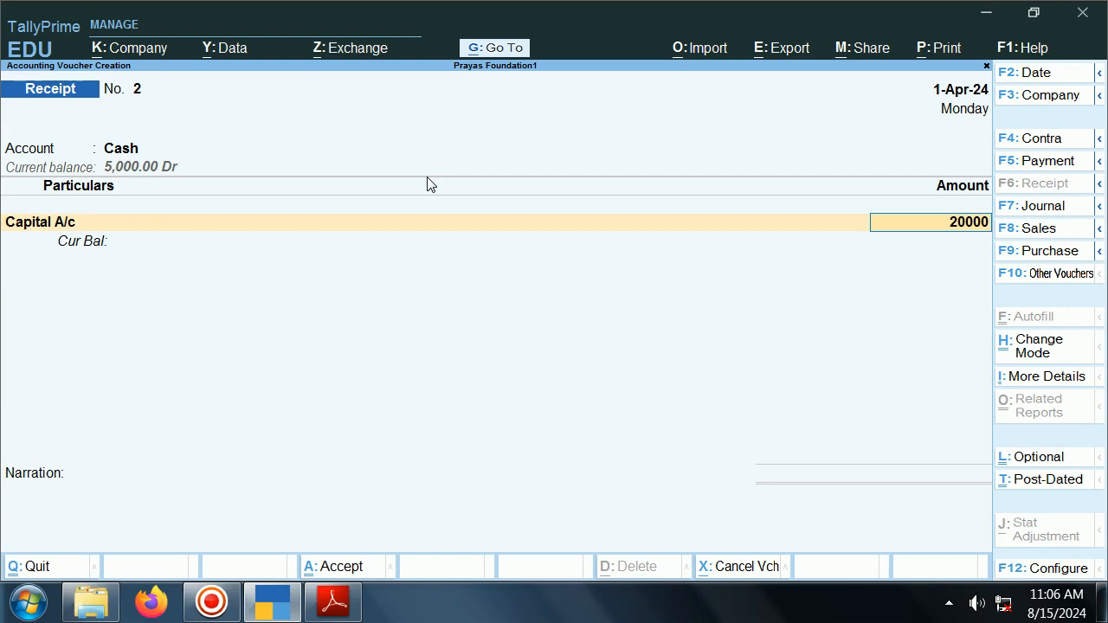
pyautogui.press('Return')
# Step: Copy "Commenced business with Cash" from transaction 1 in the PDF into receipt No. 2's narration, and save the voucher
pyautogui.hotkey('alt', 'Tab')
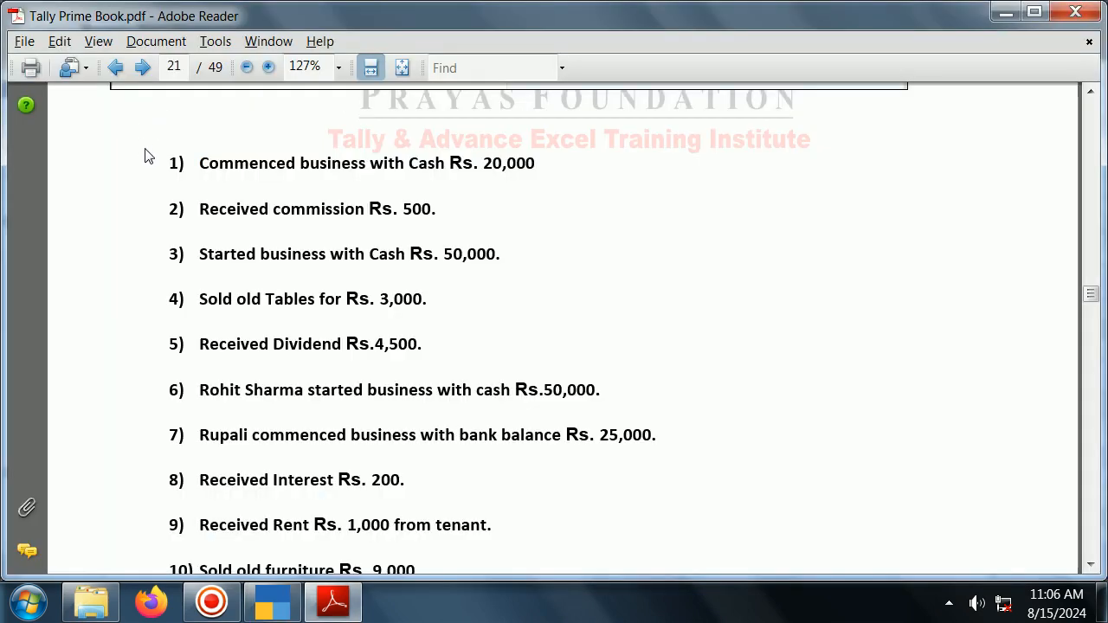
pyautogui.moveTo(198, 163); pyautogui.dragTo(430, 160)
pyautogui.hotkey('ctrl', 'c')
pyautogui.hotkey('alt', 'Tab')
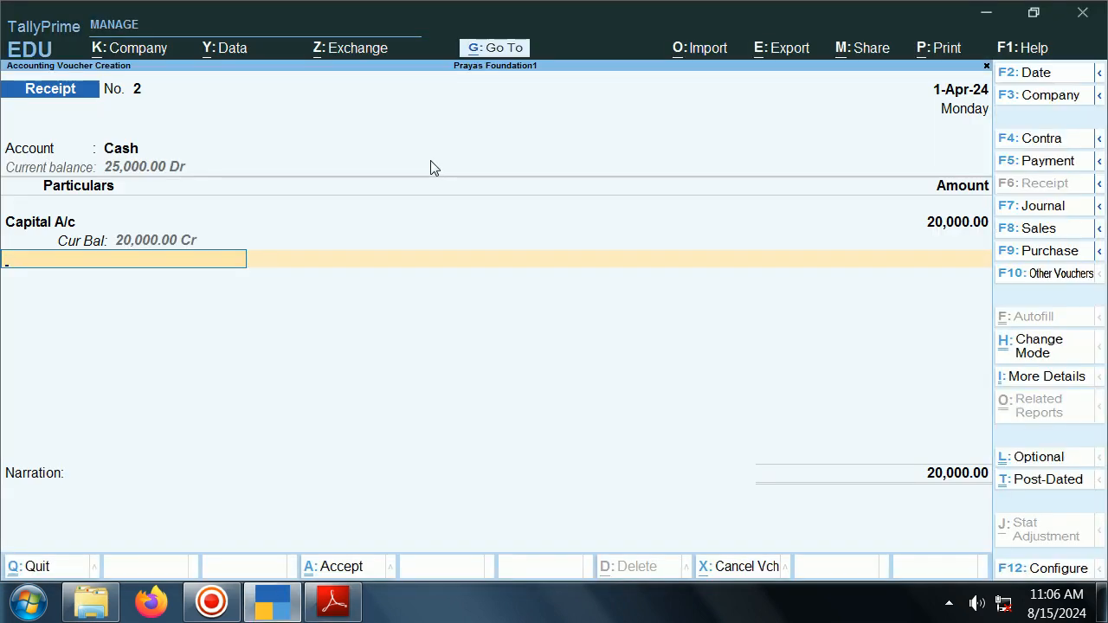
pyautogui.press('Return')
pyautogui.press('ctrl')
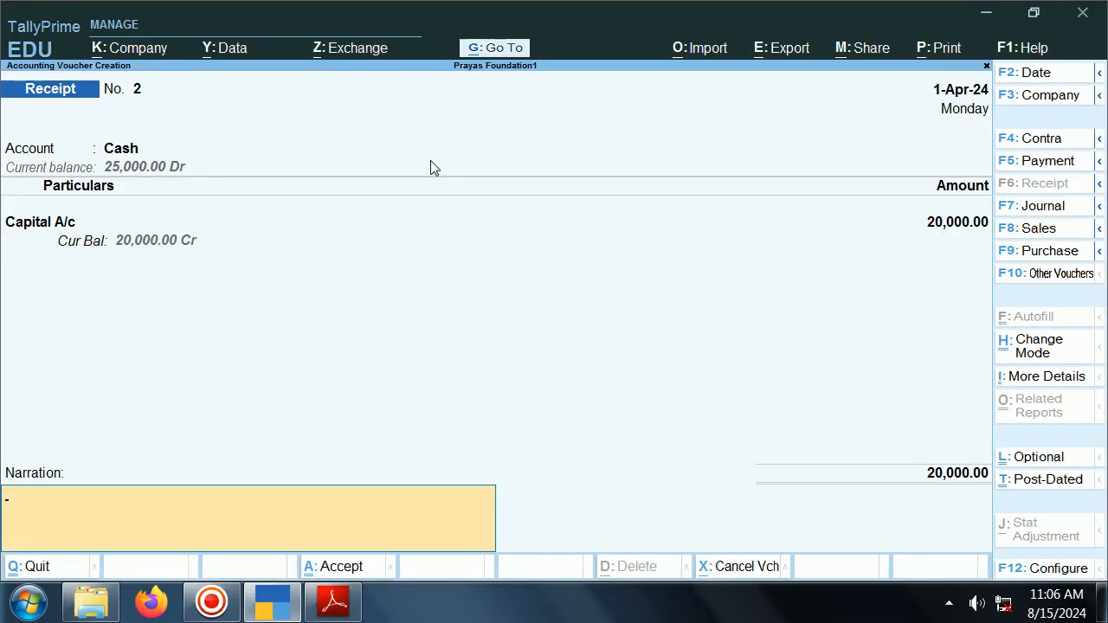
pyautogui.hotkey('ctrl', 'v')
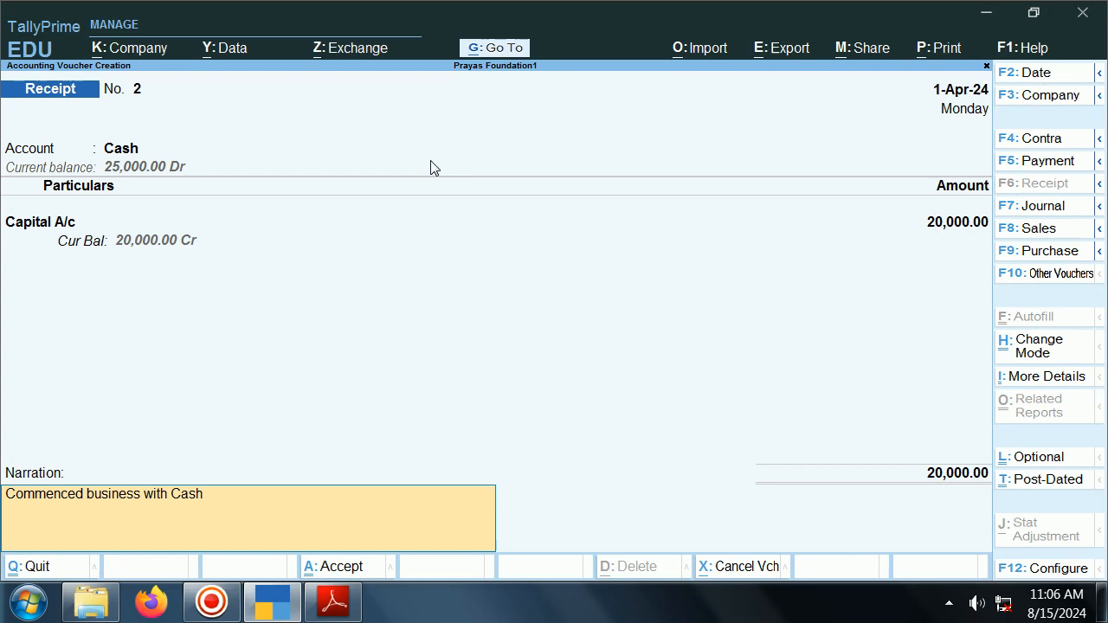
pyautogui.press('Return')
pyautogui.press('Return')
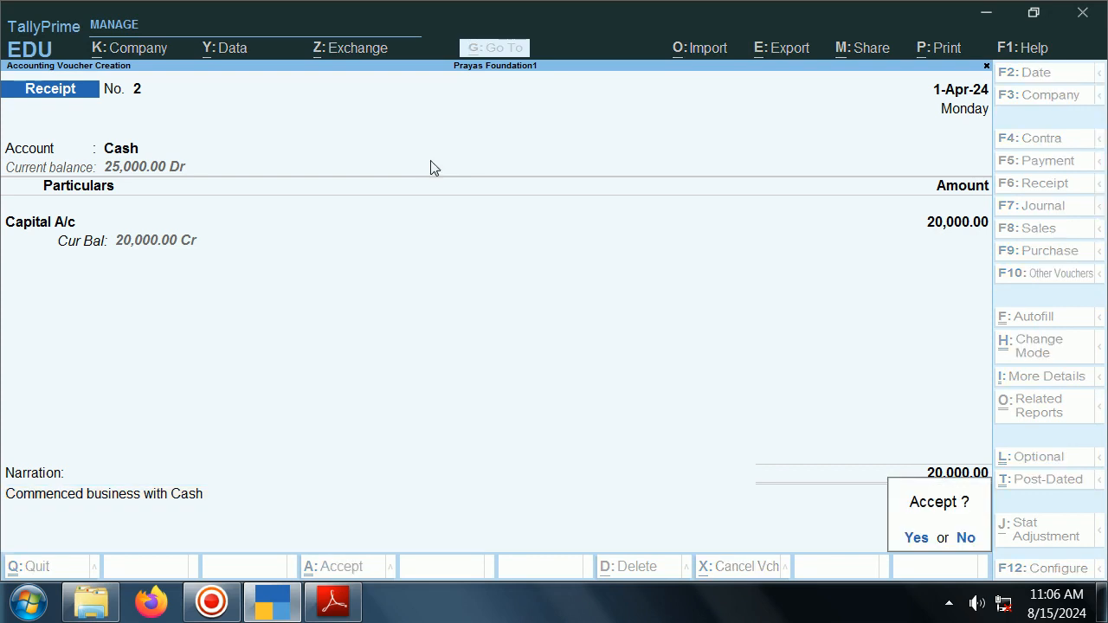
# Step: Consult practice transaction 2 about commission in Tally Prime Book.pdf, and set the account of receipt No. 3 to Cash in TallyPrime
pyautogui.hotkey('alt', 'Tab')
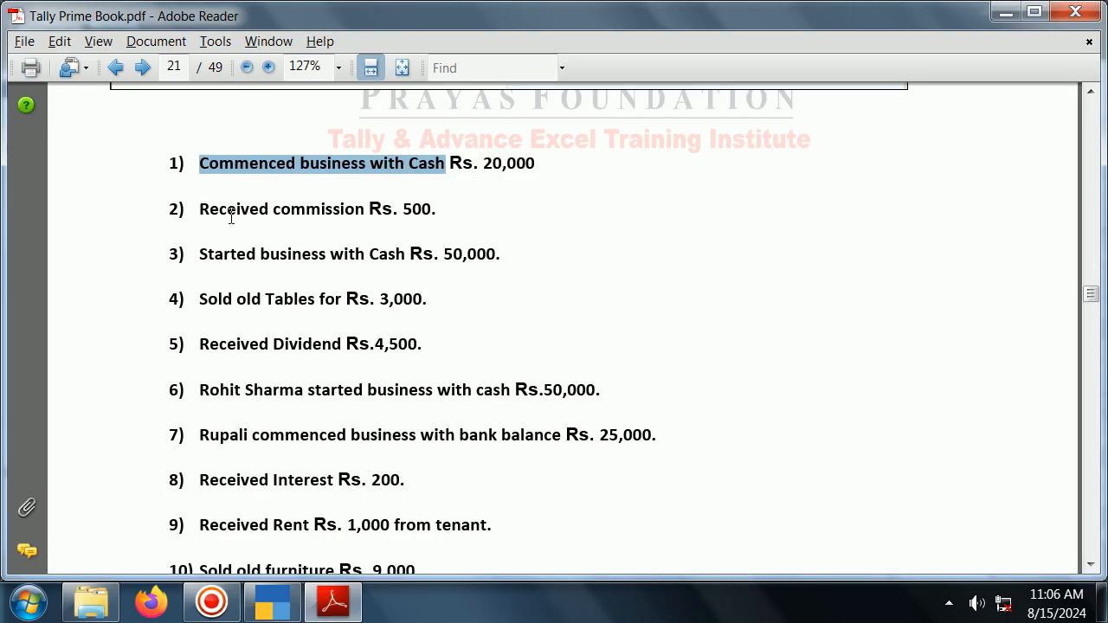
pyautogui.doubleClick(322, 208)
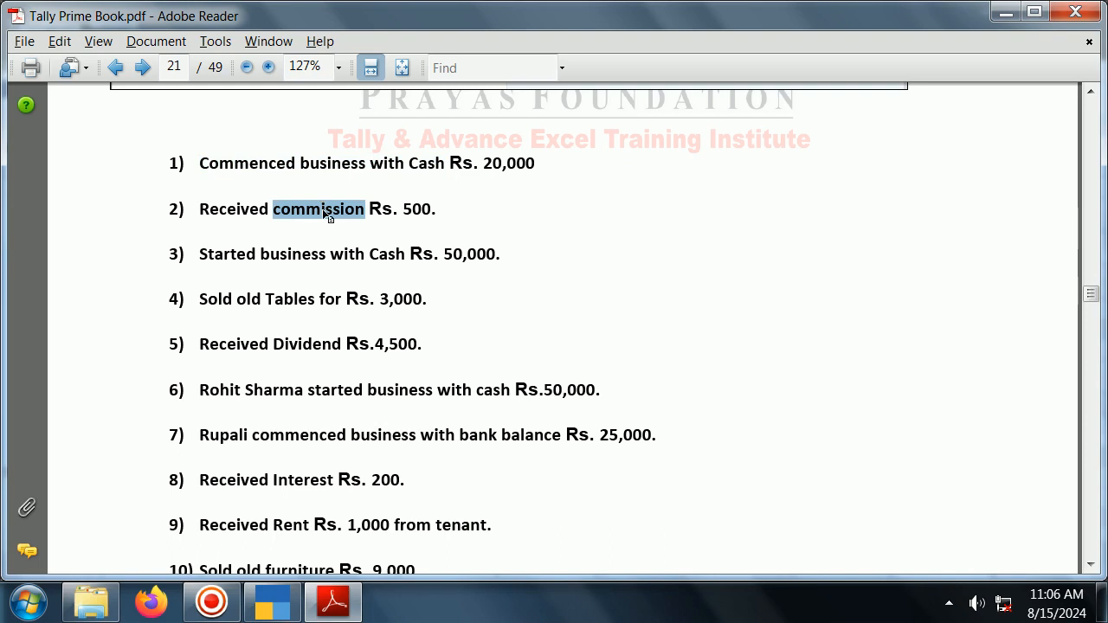
pyautogui.moveTo(327, 216)
pyautogui.press('alt')
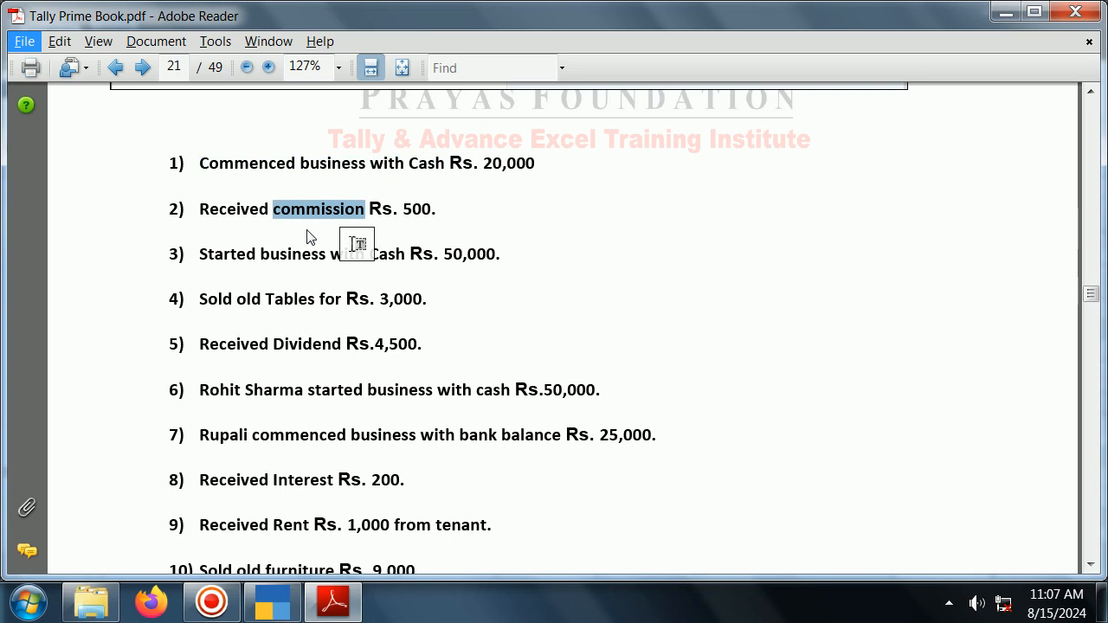
pyautogui.hotkey('alt', 'Tab')
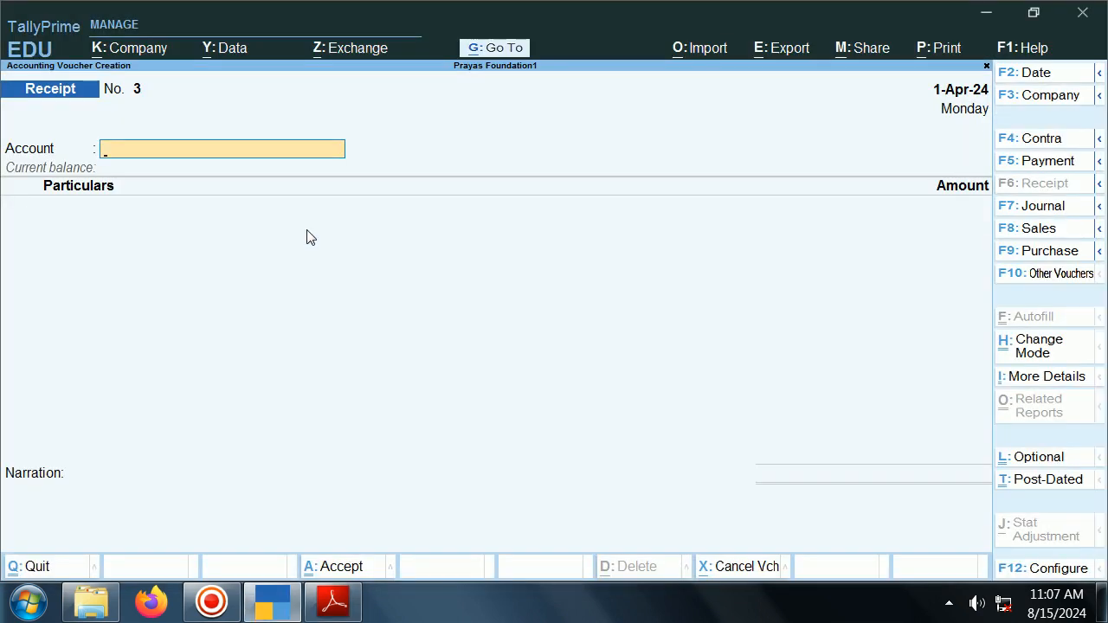
pyautogui.write('C')
pyautogui.press('Return')
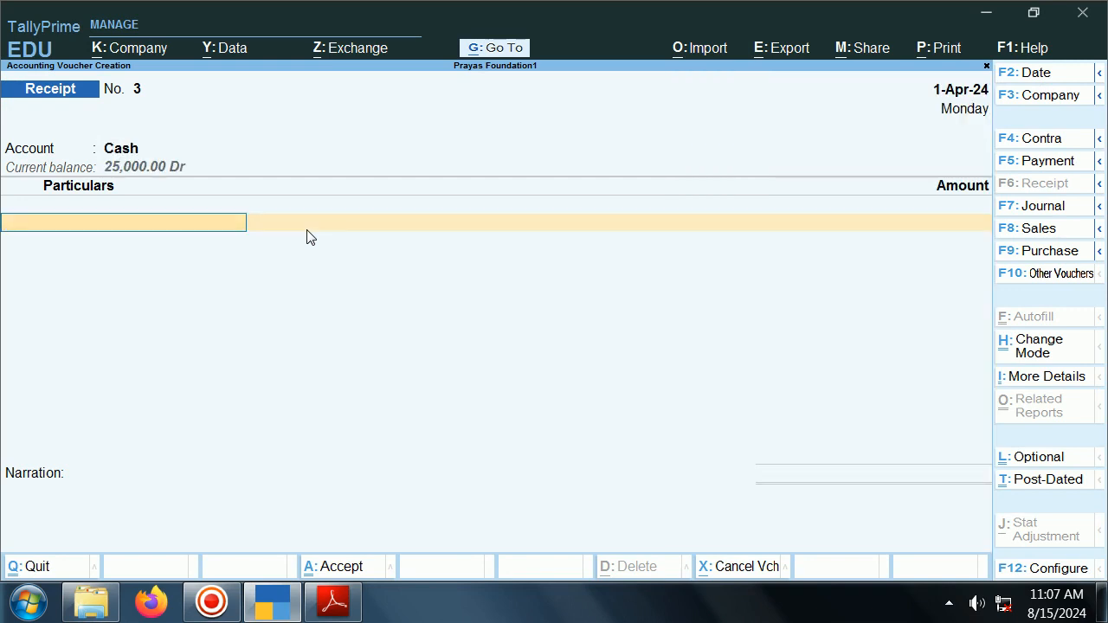
# Step: Create a ledger named commission A/c under the Indirect Incomes group from the Particulars line of receipt No. 3, and save it
pyautogui.write('C')
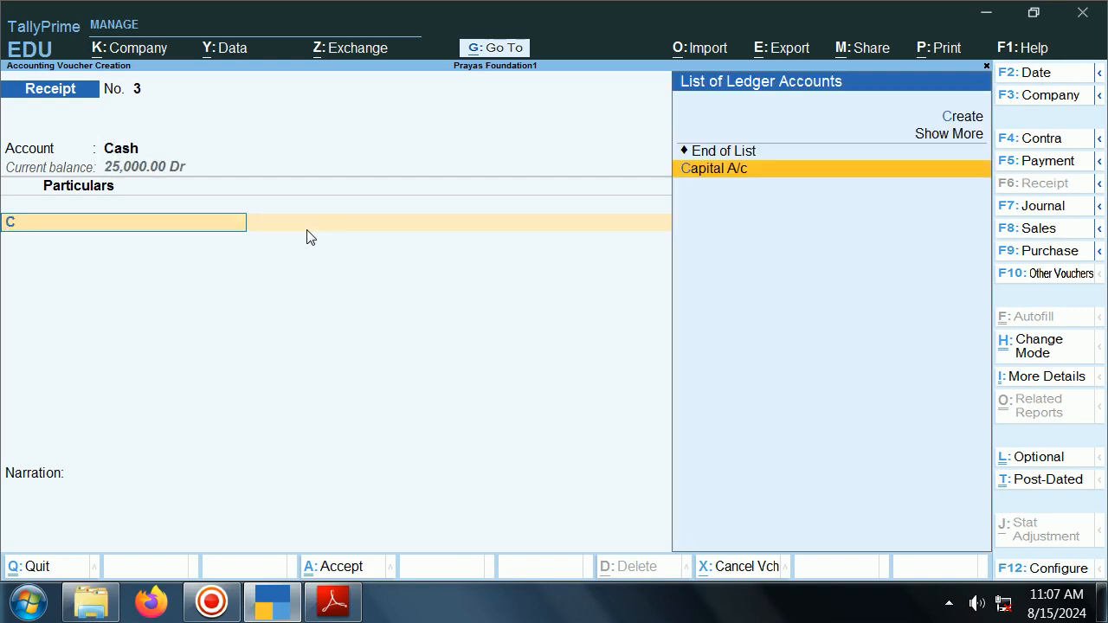
pyautogui.hotkey('alt', 'c')
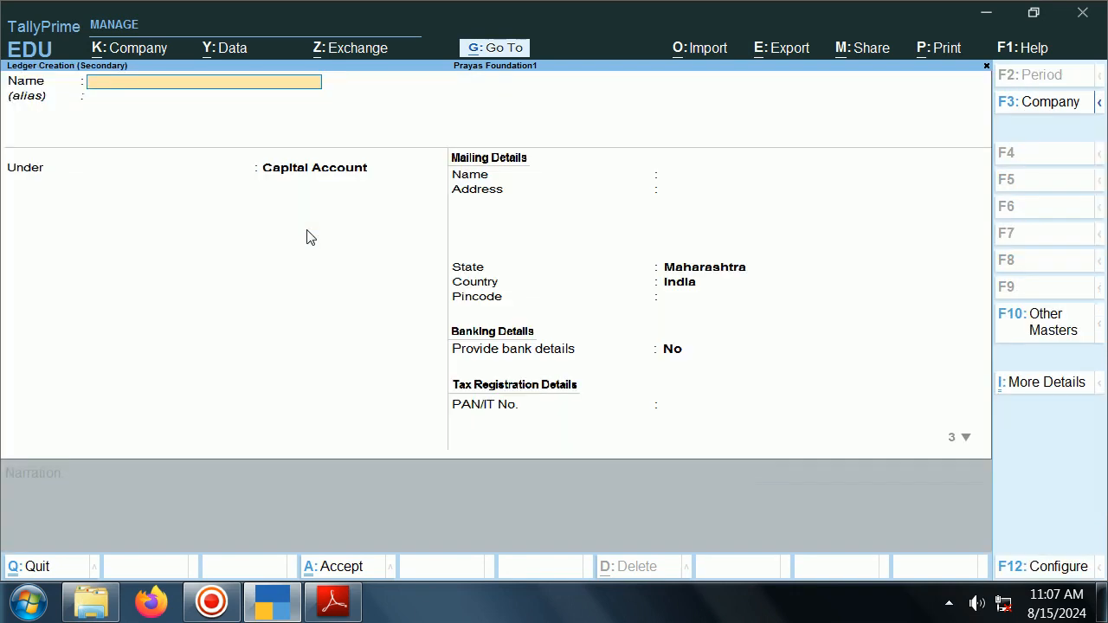
pyautogui.write('commission A/c')
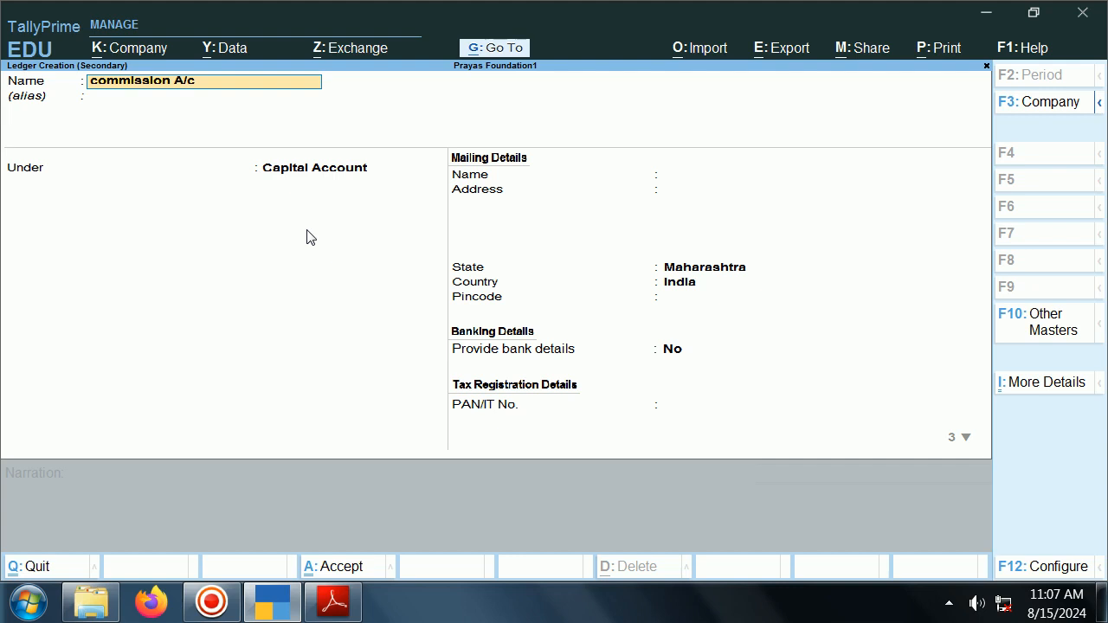
pyautogui.press('Return')
pyautogui.press('Return')
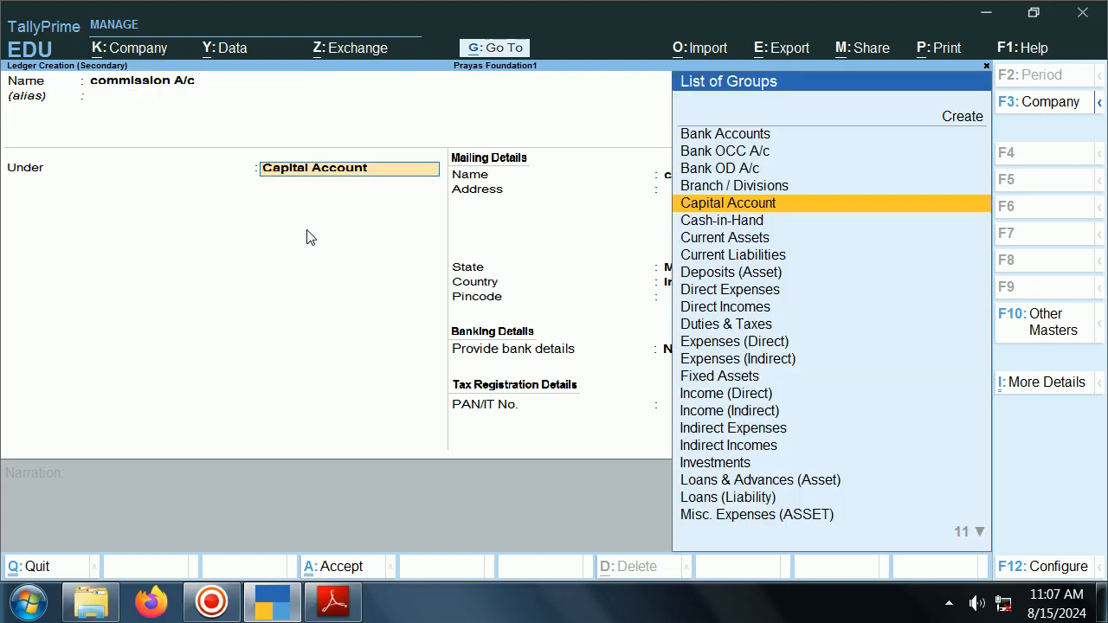
pyautogui.write('i')
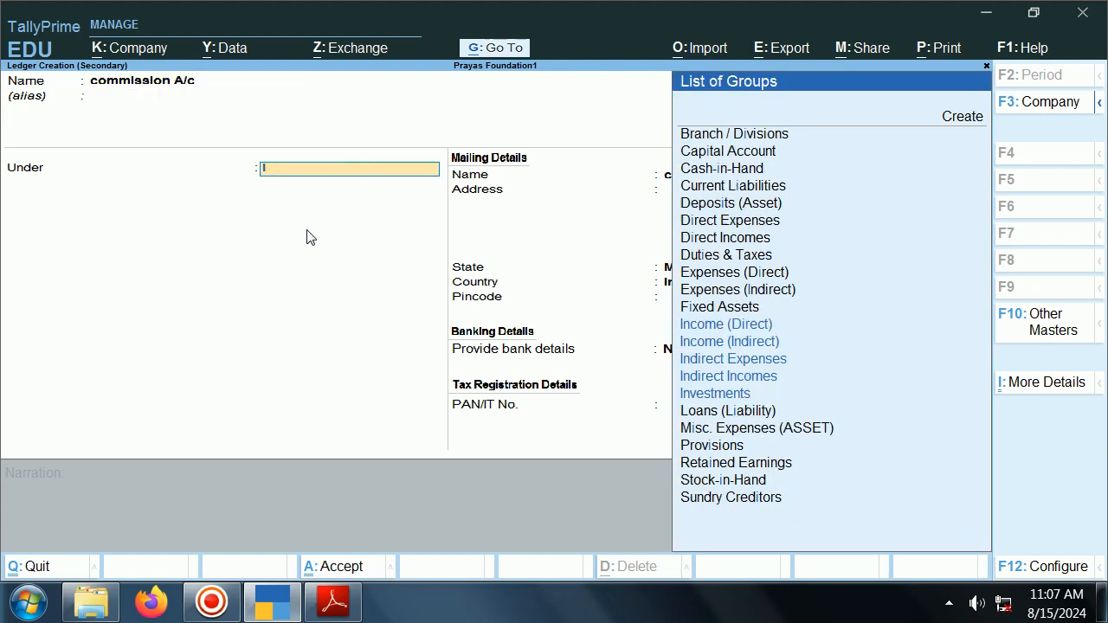
pyautogui.write('n')
pyautogui.press('Down')
pyautogui.press('Down')
pyautogui.press('Down')
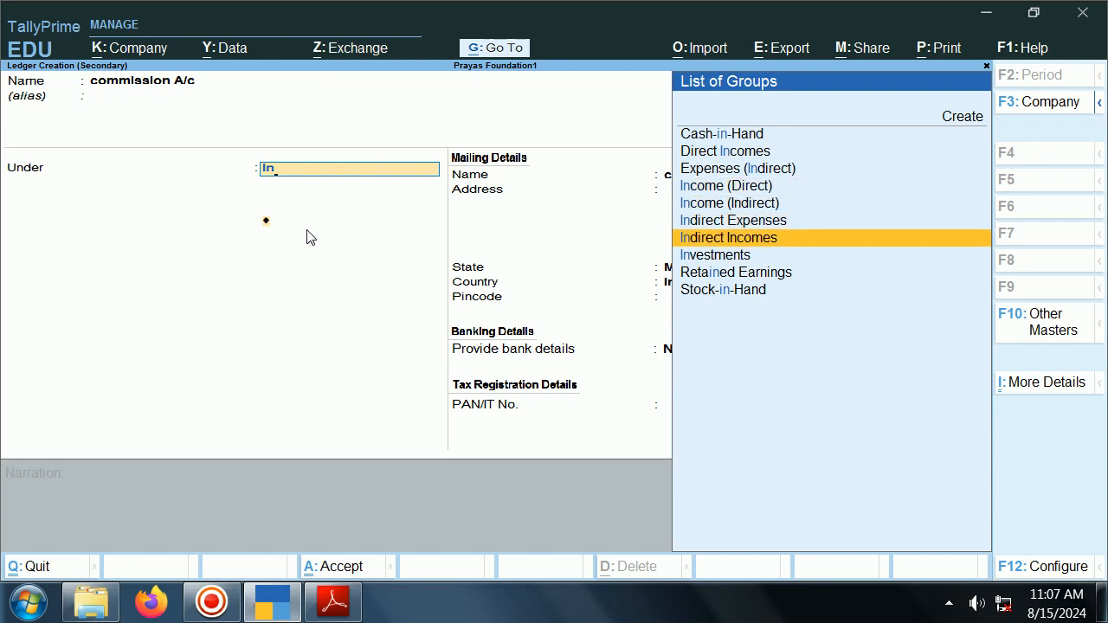
pyautogui.press('Return')
pyautogui.hotkey('ctrl', 'a')
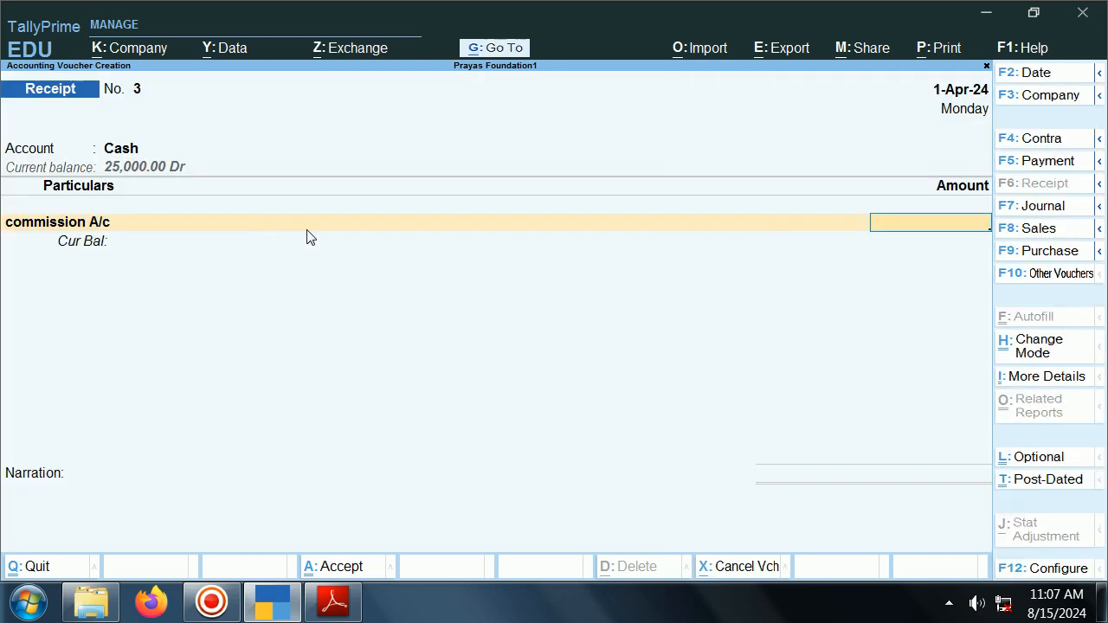
# Step: Check transaction 2's amount in the PDF, enter 500 for commission A/c, and save receipt No. 3 with a blank narration
pyautogui.hotkey('alt', 'Tab')
pyautogui.hotkey('alt', 'Tab')
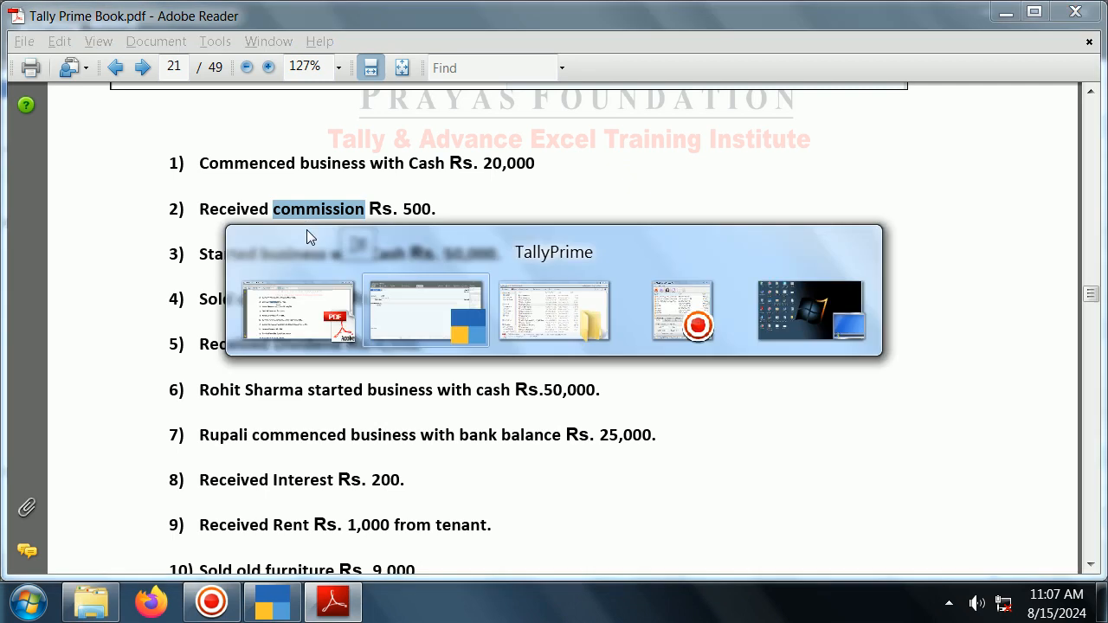
pyautogui.write('500')
pyautogui.write('0')
pyautogui.press('BackSpace')
pyautogui.press('Return')
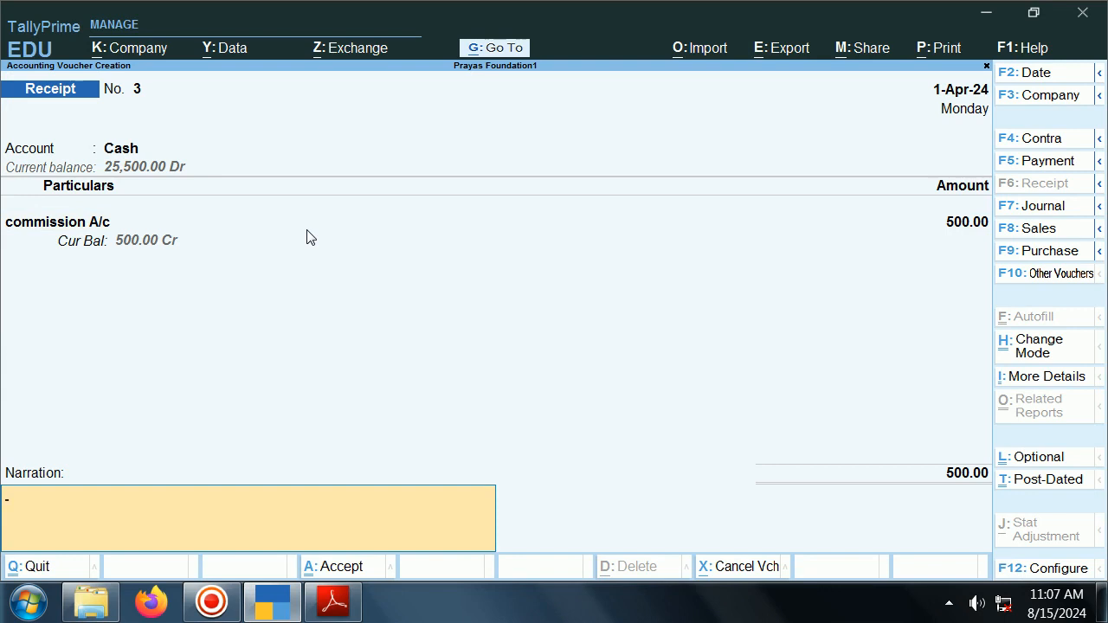
pyautogui.press('Return')
pyautogui.press('Return')
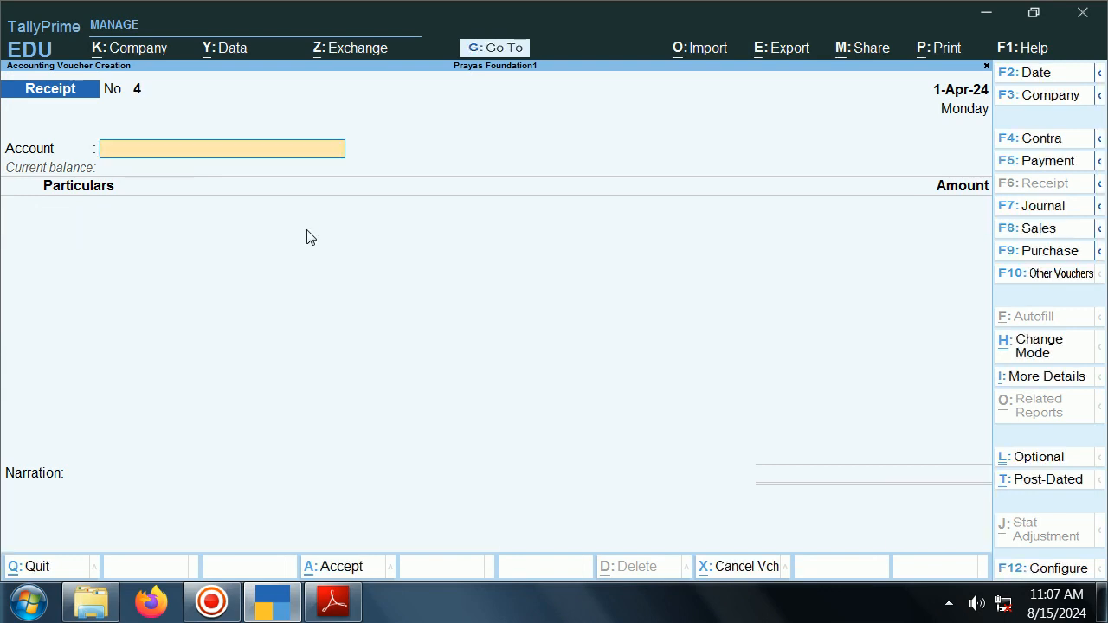
# Step: Select "Started business with Cash" in practice transaction 3 of the PDF, and set the account of receipt No. 4 to Cash in TallyPrime
pyautogui.hotkey('alt', 'Tab')
pyautogui.click(288, 255)
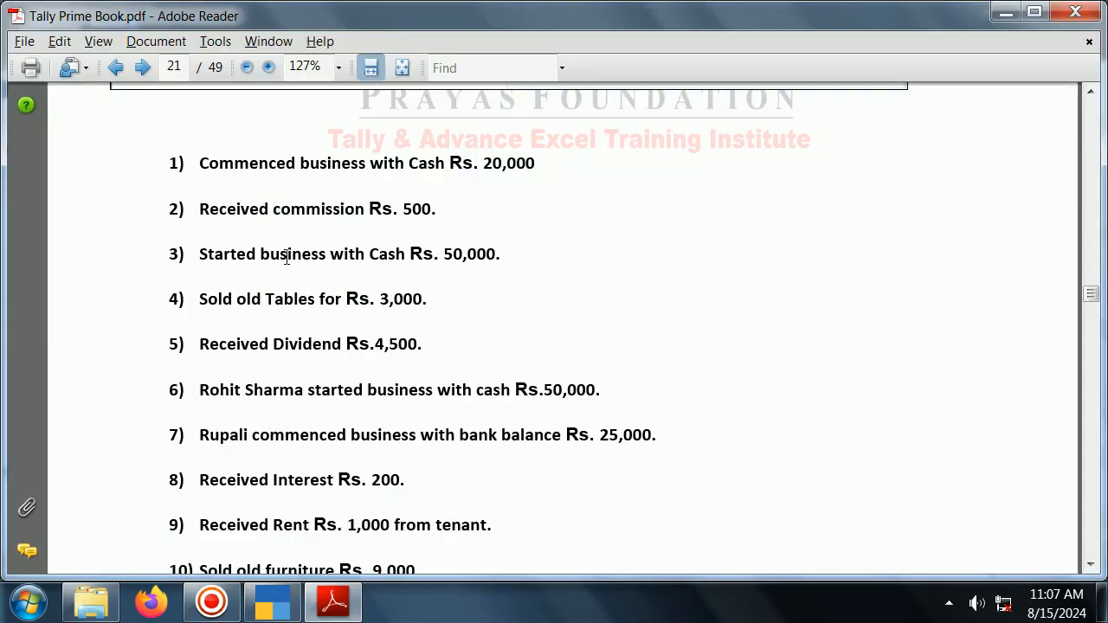
pyautogui.doubleClick(288, 255)
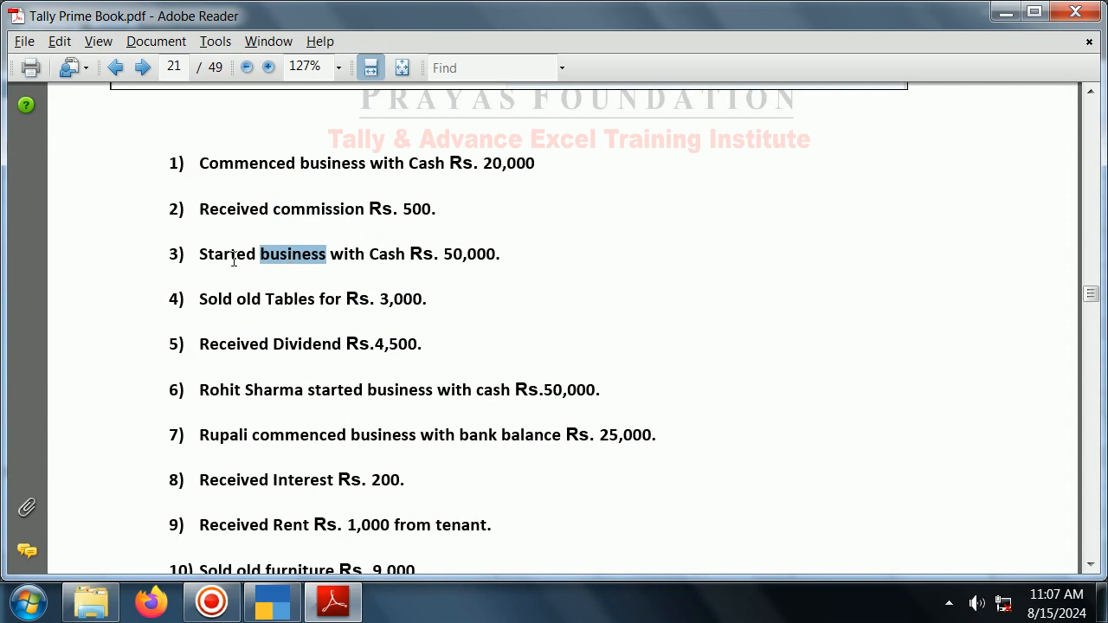
pyautogui.moveTo(198, 252); pyautogui.dragTo(404, 256)
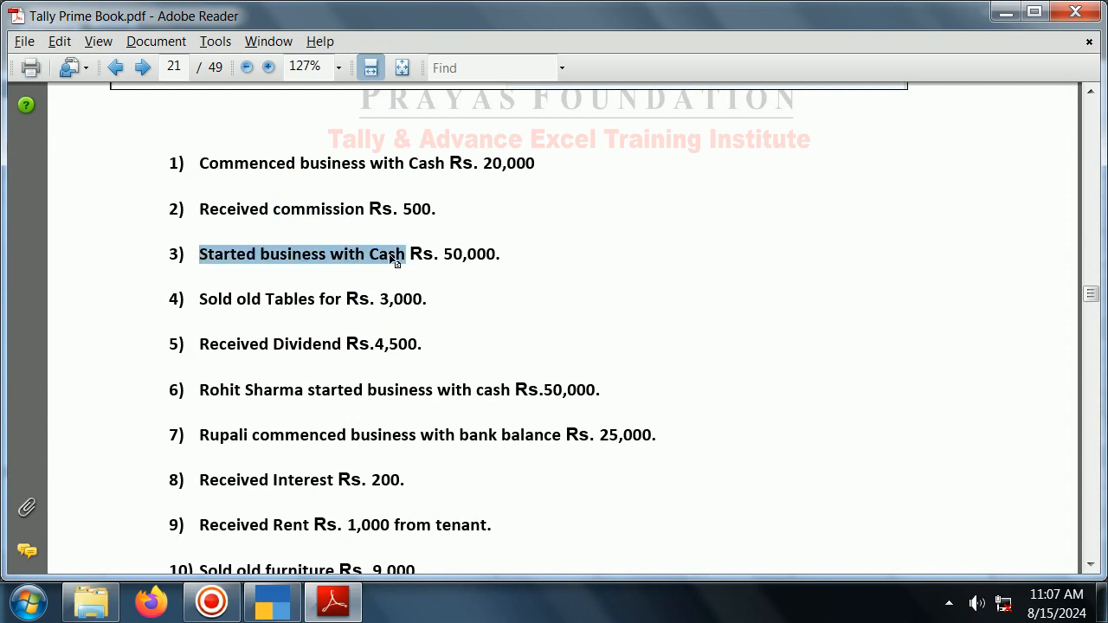
pyautogui.hotkey('alt', 'Tab')
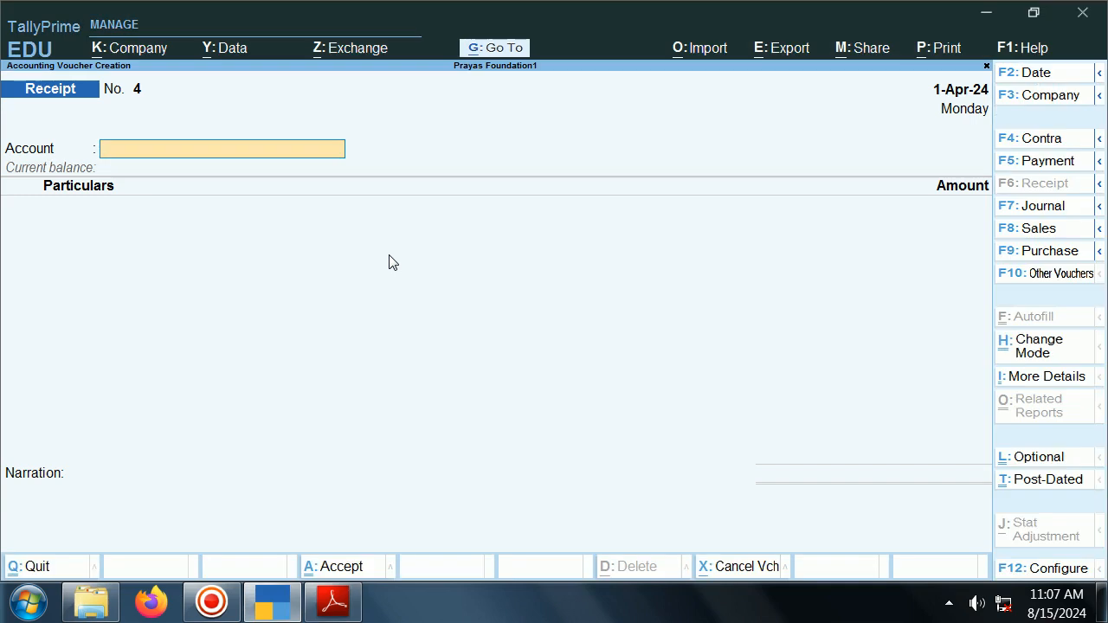
pyautogui.write('C')
pyautogui.press('Return')
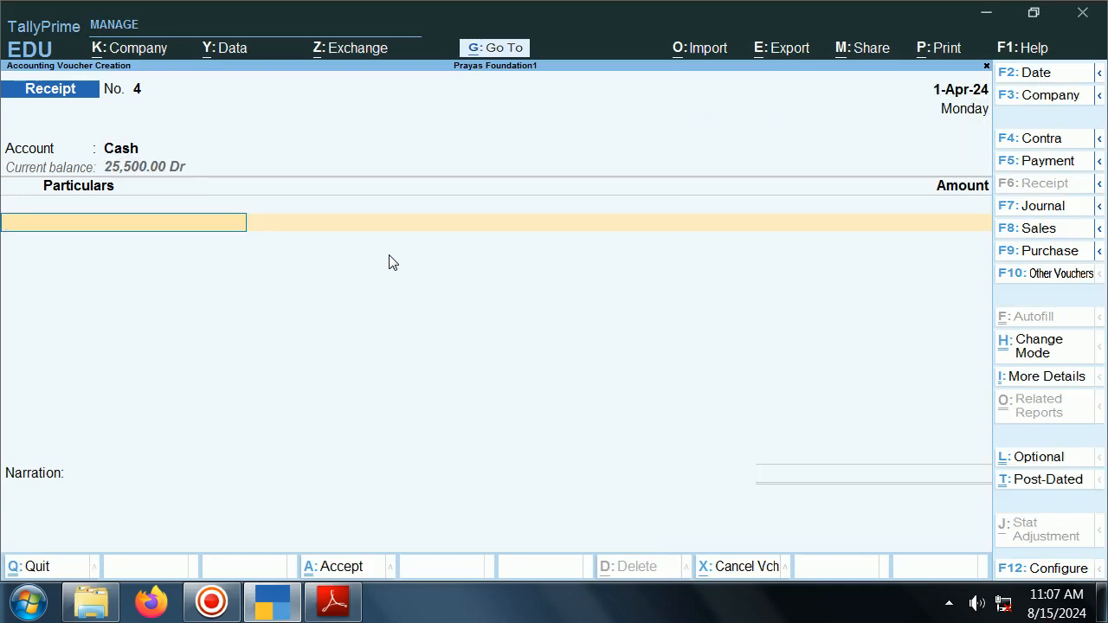
# Step: Choose Capital A/c in the Particulars of receipt No. 4, check transaction 3's amount in the PDF, and enter 50000
pyautogui.write('C')
pyautogui.press('Down')
pyautogui.press('Up')
pyautogui.press('Return')
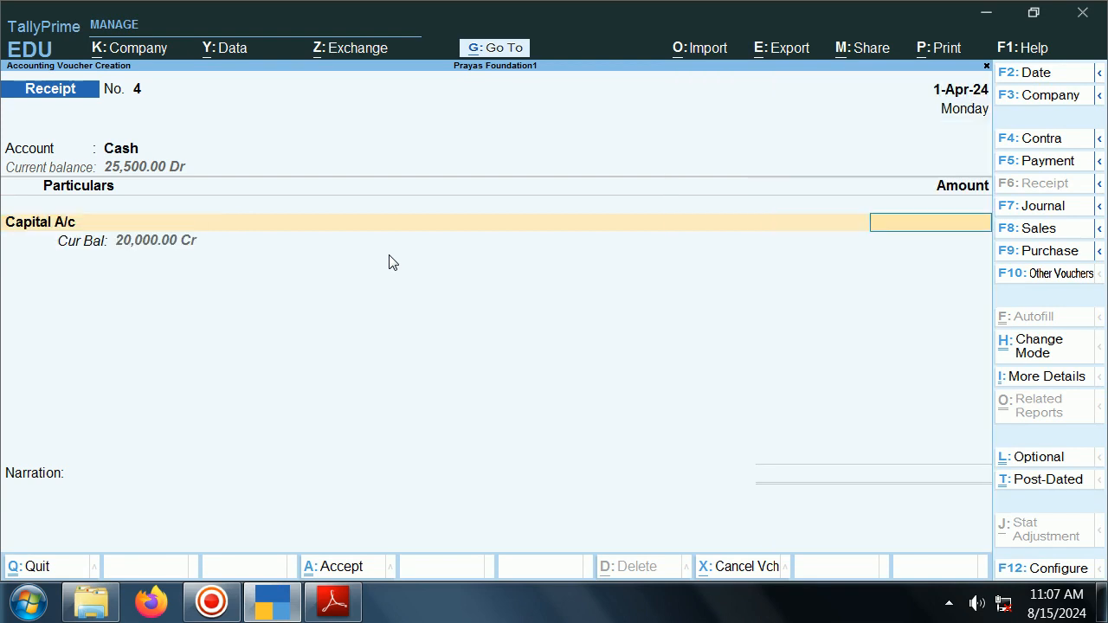
pyautogui.hotkey('alt', 'Tab')
pyautogui.hotkey('alt', 'Tab')
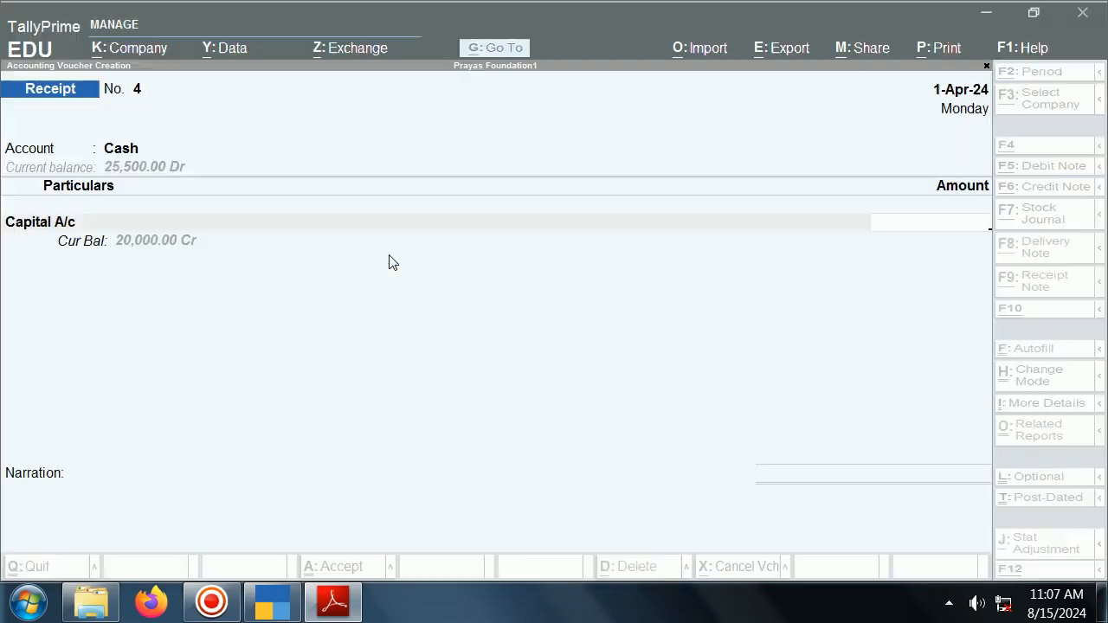
pyautogui.write('50,000')
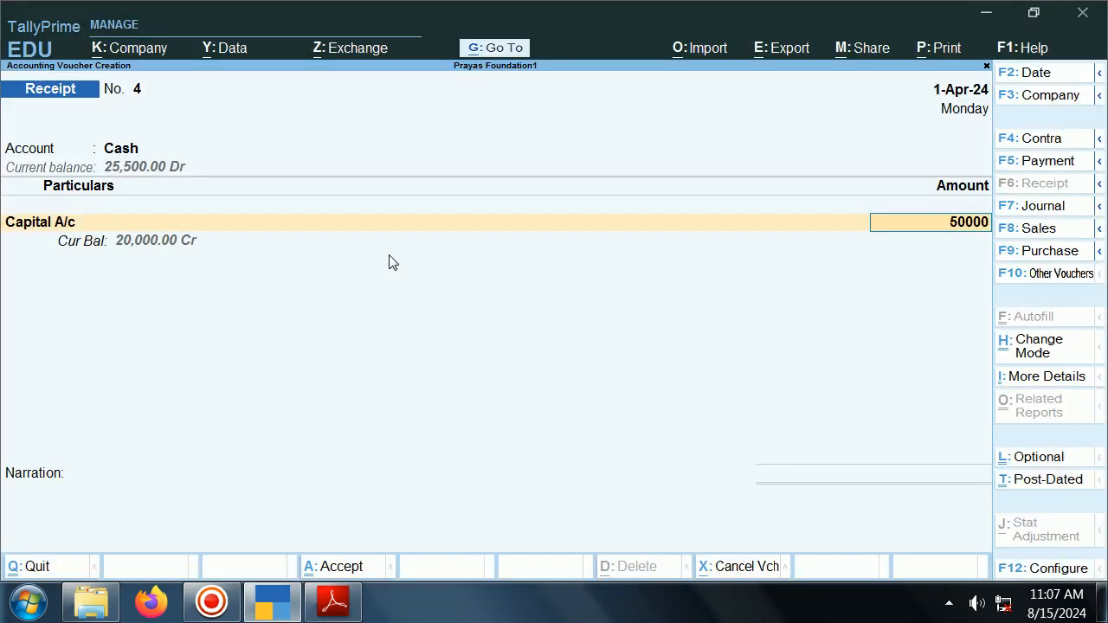
# Step: Paste the copied text "Started business with Cash" as the narration of receipt No. 4 and save the voucher
pyautogui.press('Return')
pyautogui.press('Return')
pyautogui.hotkey('ctrl', 'alt', 'v')
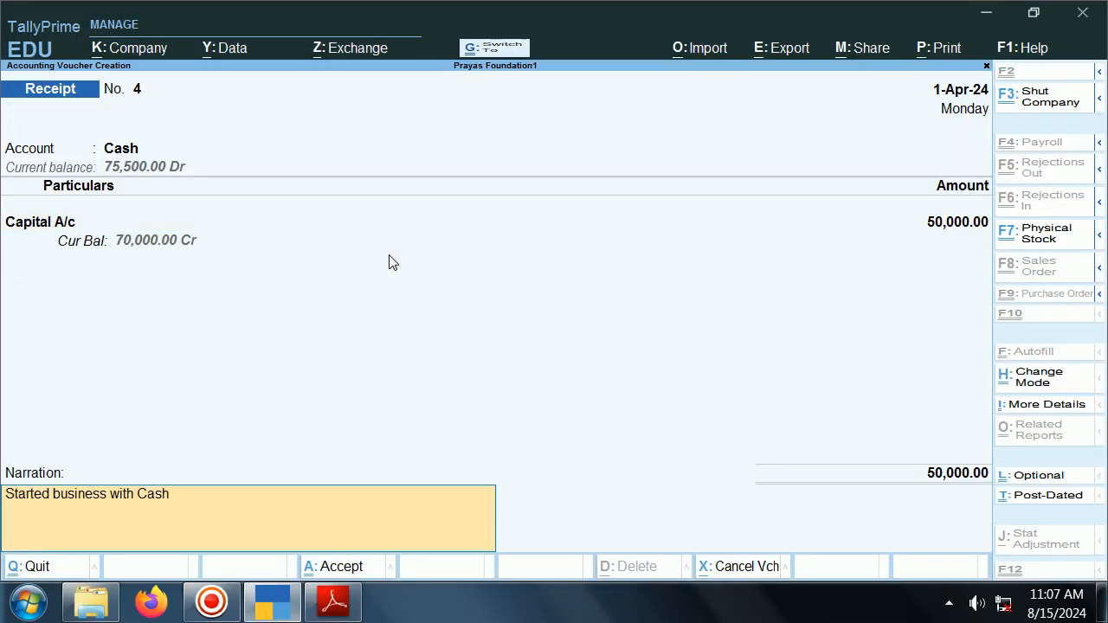
pyautogui.press('Return')
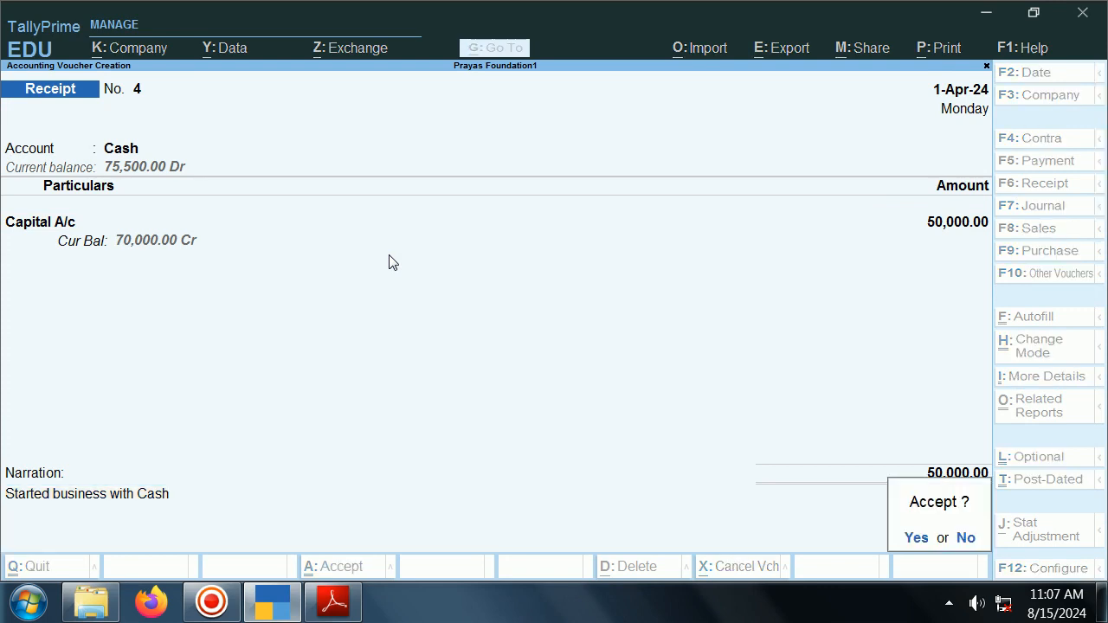
pyautogui.press('Return')
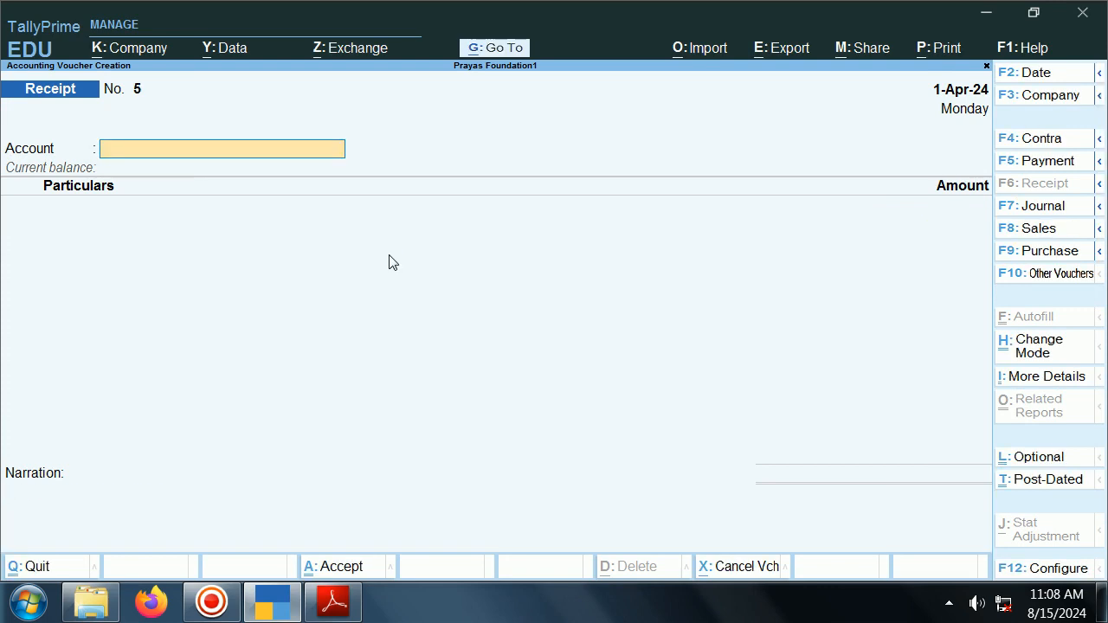
# Step: Consult practice transaction 4 about old Tables in Tally Prime Book.pdf, and set the account of receipt No. 5 to Cash in TallyPrime
pyautogui.hotkey('alt', 'Tab')
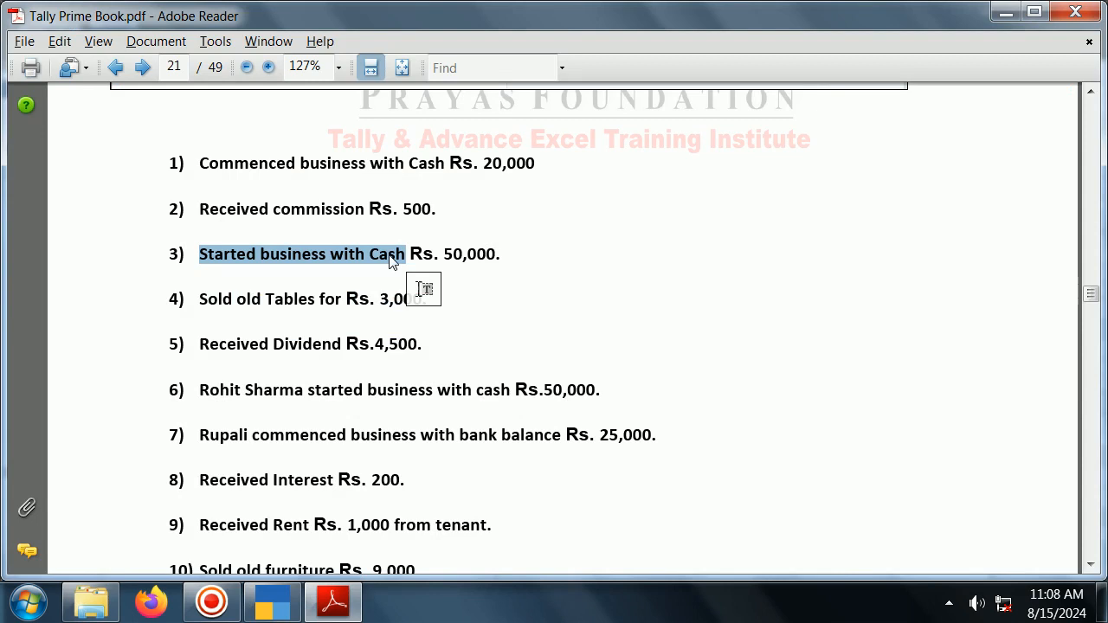
pyautogui.doubleClick(291, 300)
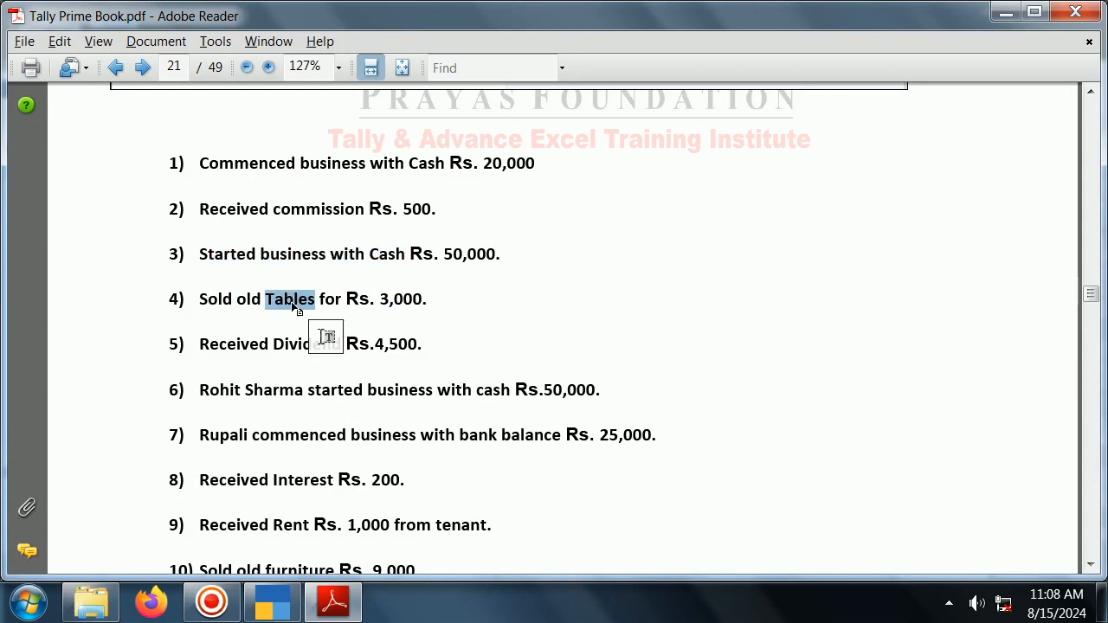
pyautogui.hotkey('alt', 'Tab')
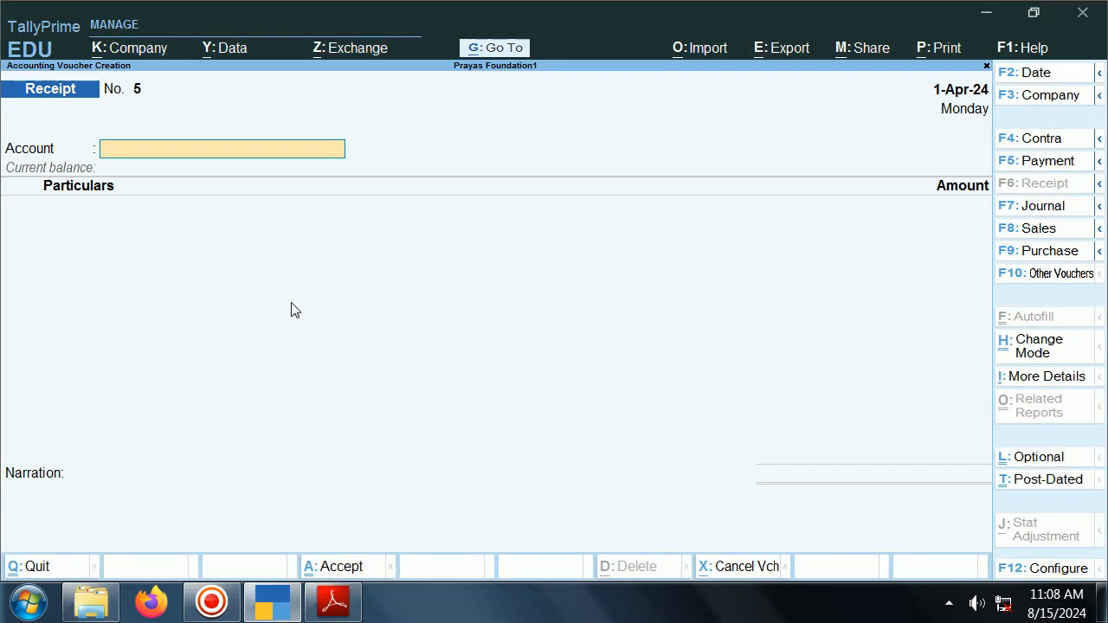
pyautogui.write('C')
pyautogui.press('Return')
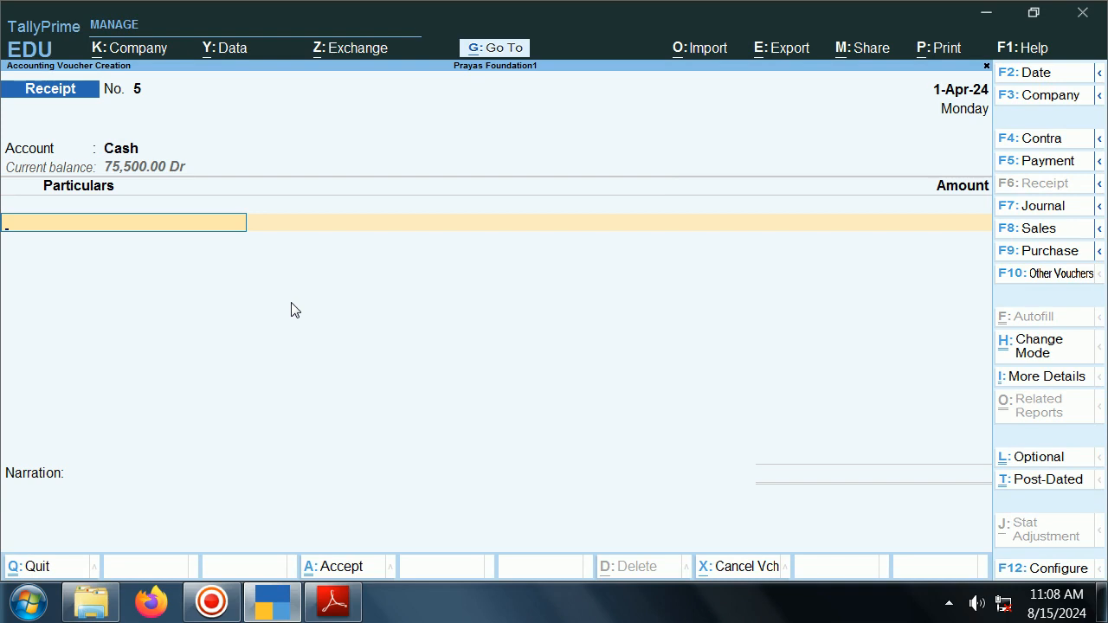
# Step: Create a ledger named Tables A/c under the Fixed Assets group from the Particulars line of receipt No. 5, and save it
pyautogui.write('T')
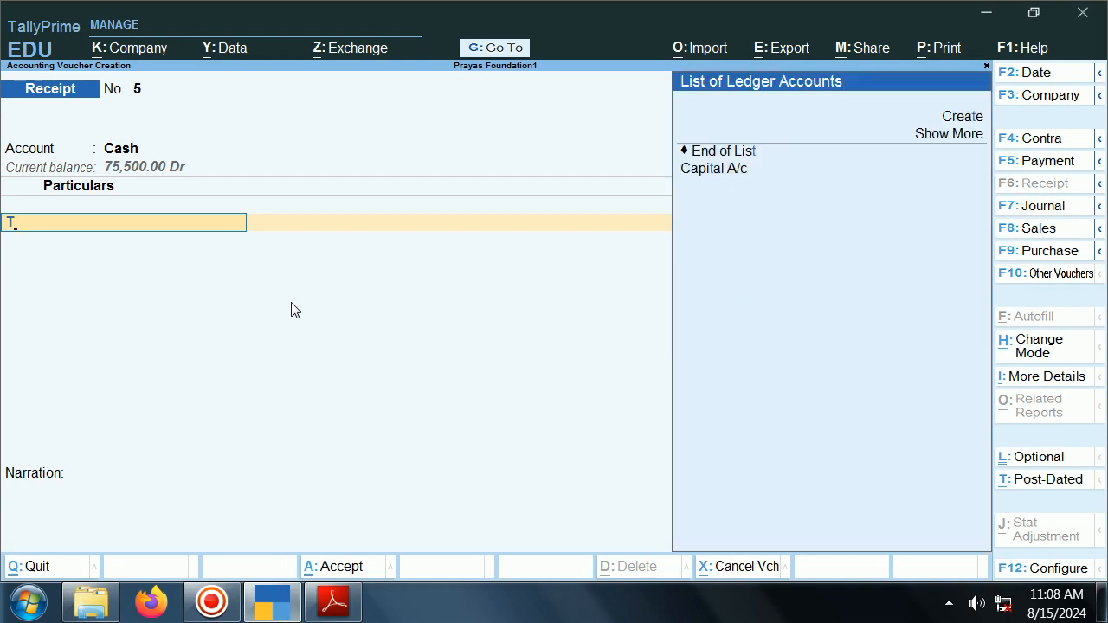
pyautogui.hotkey('alt', 'c')
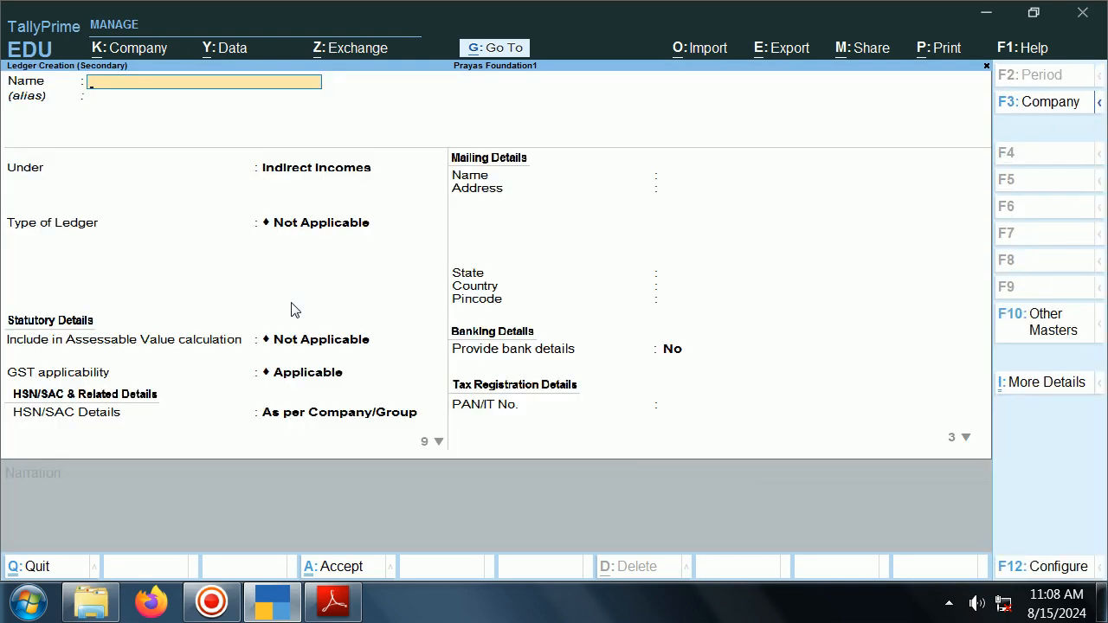
pyautogui.write('Tables A/c')
pyautogui.press('Return')
pyautogui.press('Return')
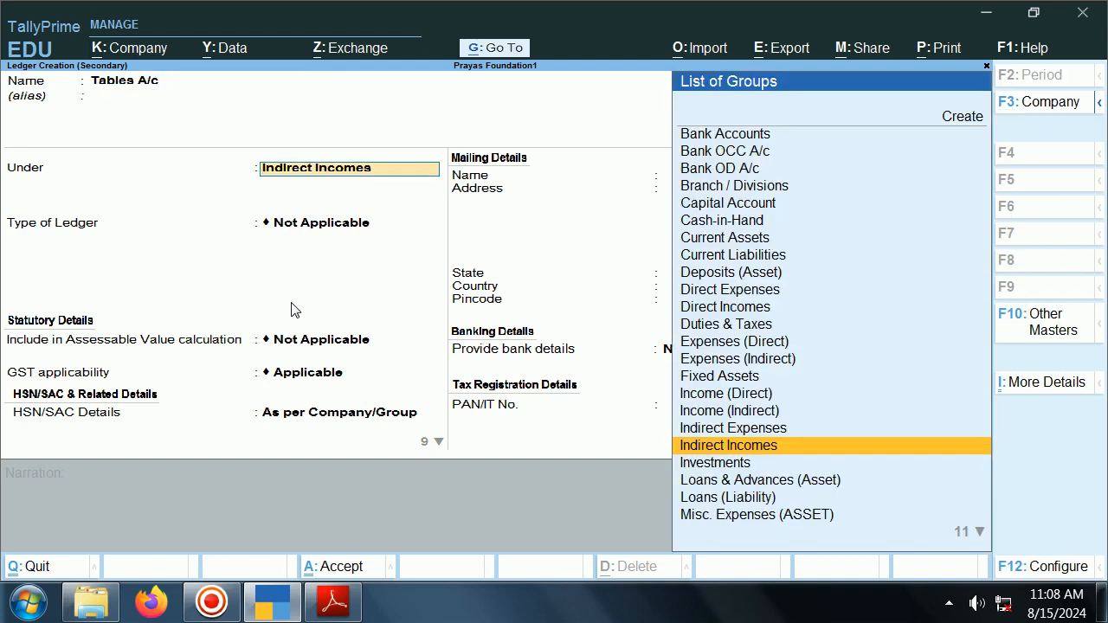
pyautogui.write('f')
pyautogui.press('Return')
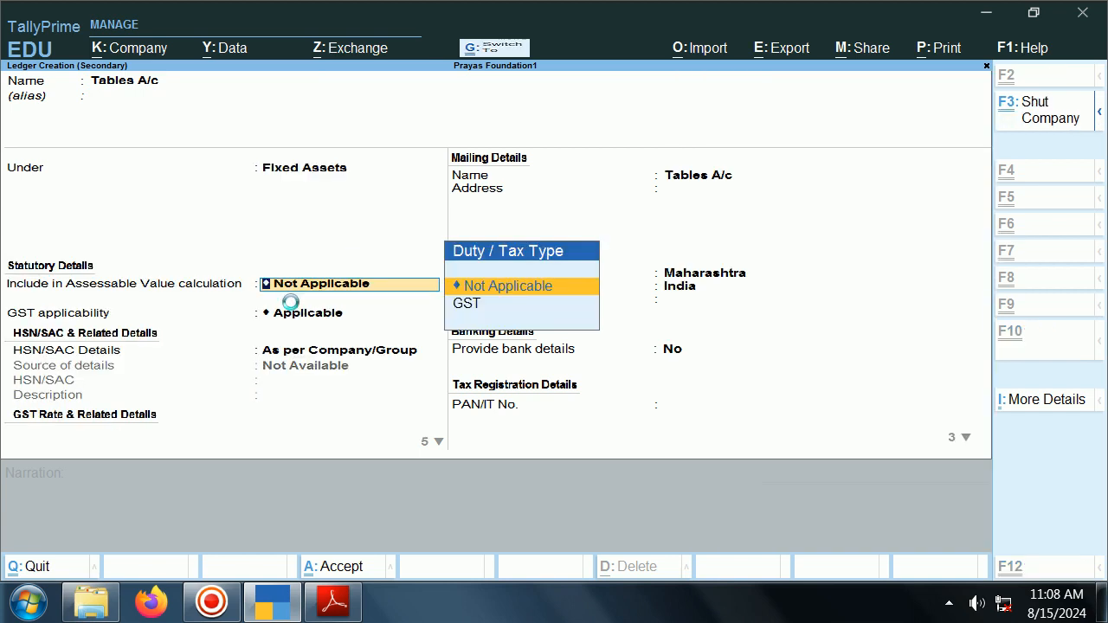
pyautogui.hotkey('ctrl', 'a')
# Step: Check transaction 4's amount in the PDF, enter 3000 for Tables A/c, and save receipt No. 5 with a blank narration
pyautogui.hotkey('alt', 'Tab')
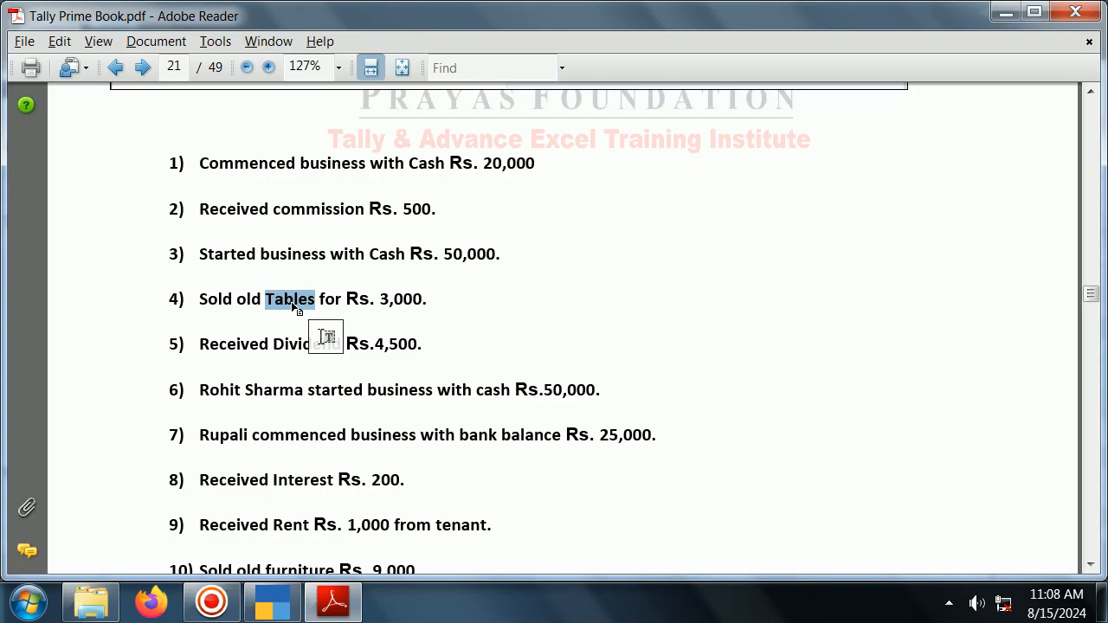
pyautogui.hotkey('alt', 'Tab')
pyautogui.write('3000')
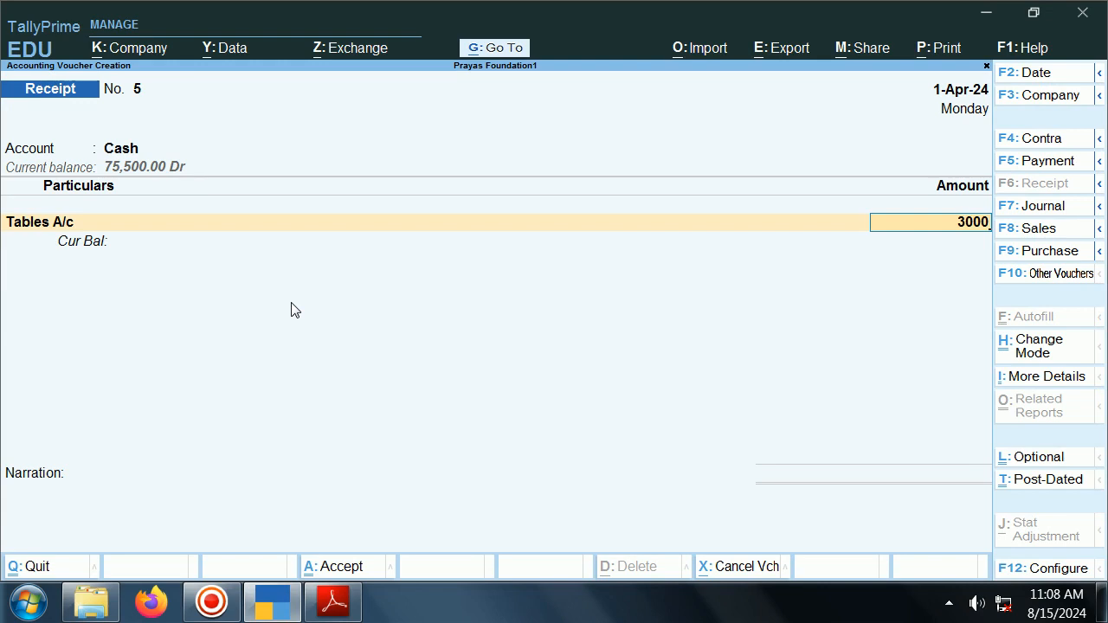
pyautogui.press('Return')
pyautogui.press('Return')
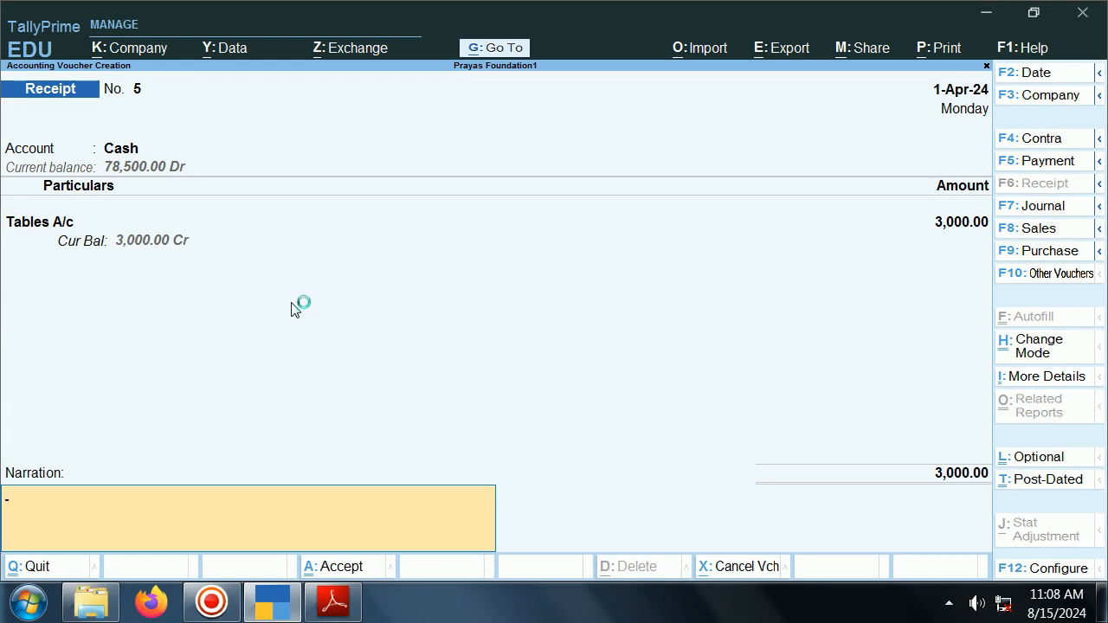
pyautogui.press('Return')
pyautogui.press('Return')
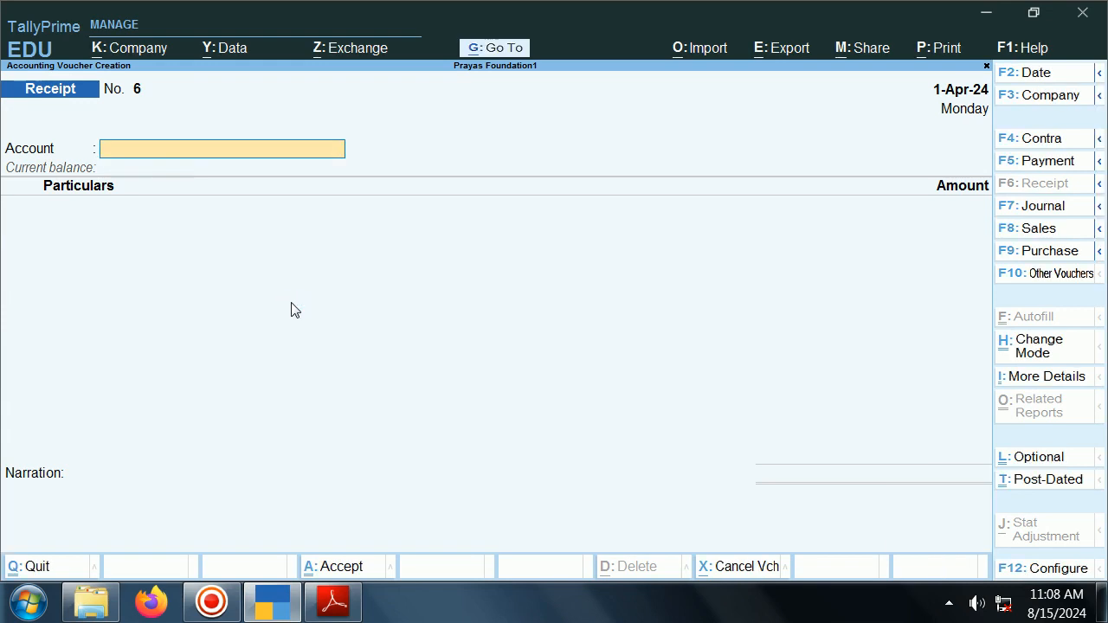
# Step: Consult practice transaction 5 about Dividend in Tally Prime Book.pdf, and set the account of receipt No. 6 to Cash in TallyPrime
pyautogui.hotkey('alt', 'Tab')
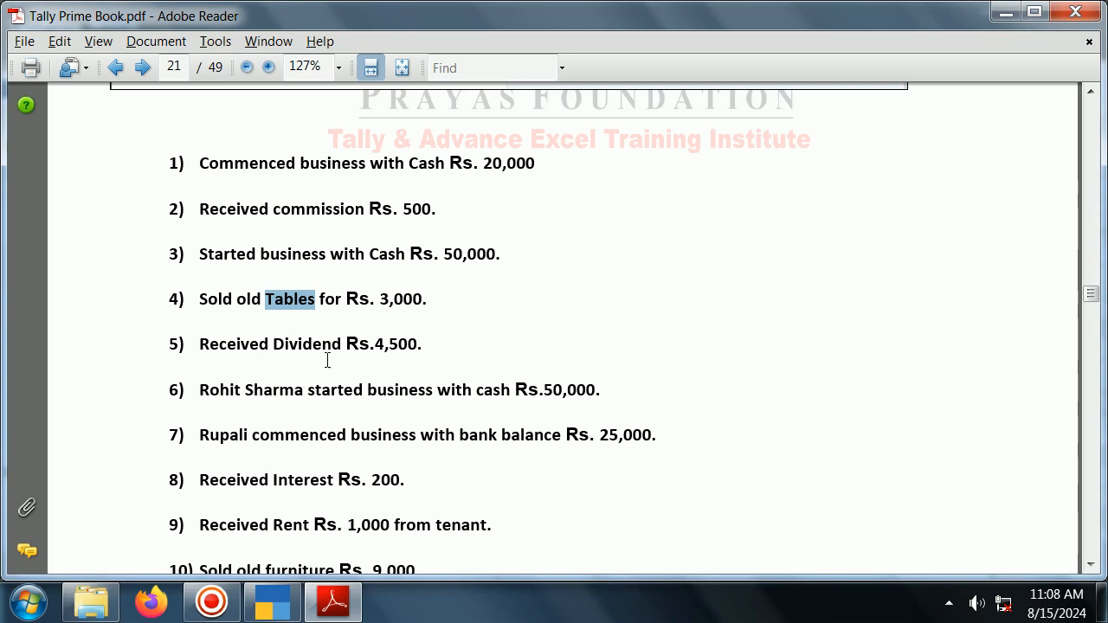
pyautogui.doubleClick(305, 344)
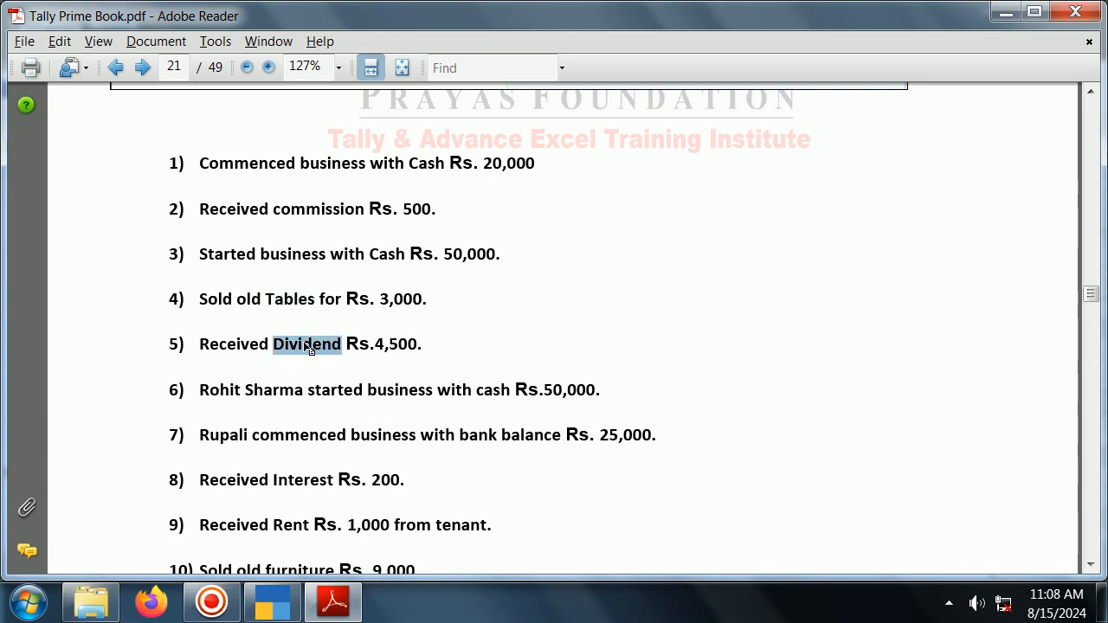
pyautogui.hotkey('alt', 'Tab')
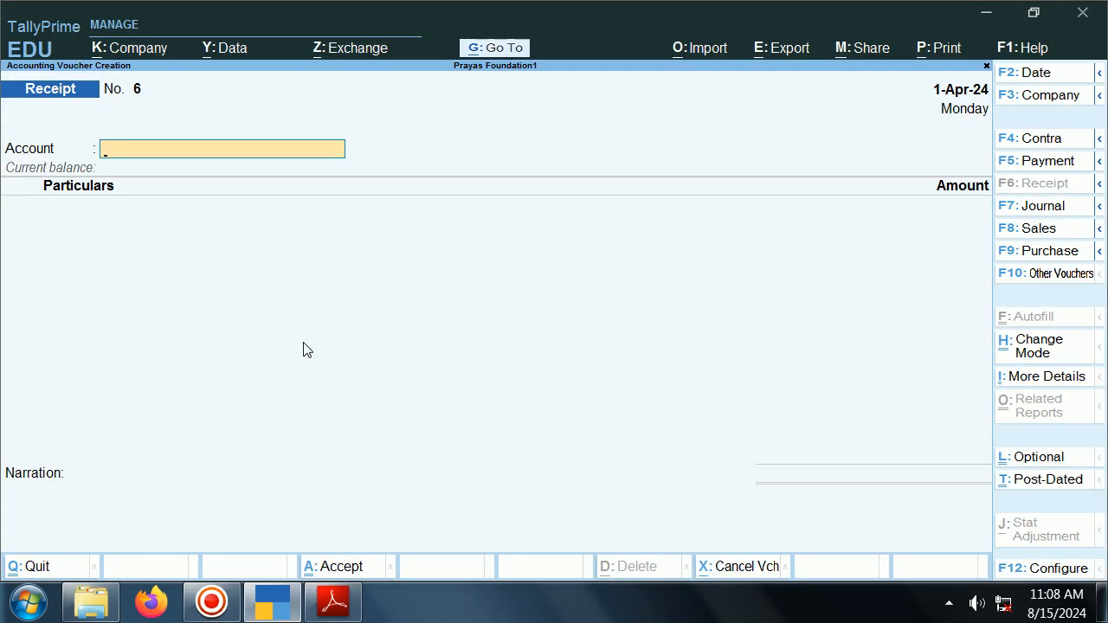
pyautogui.write('c')
pyautogui.press('Return')
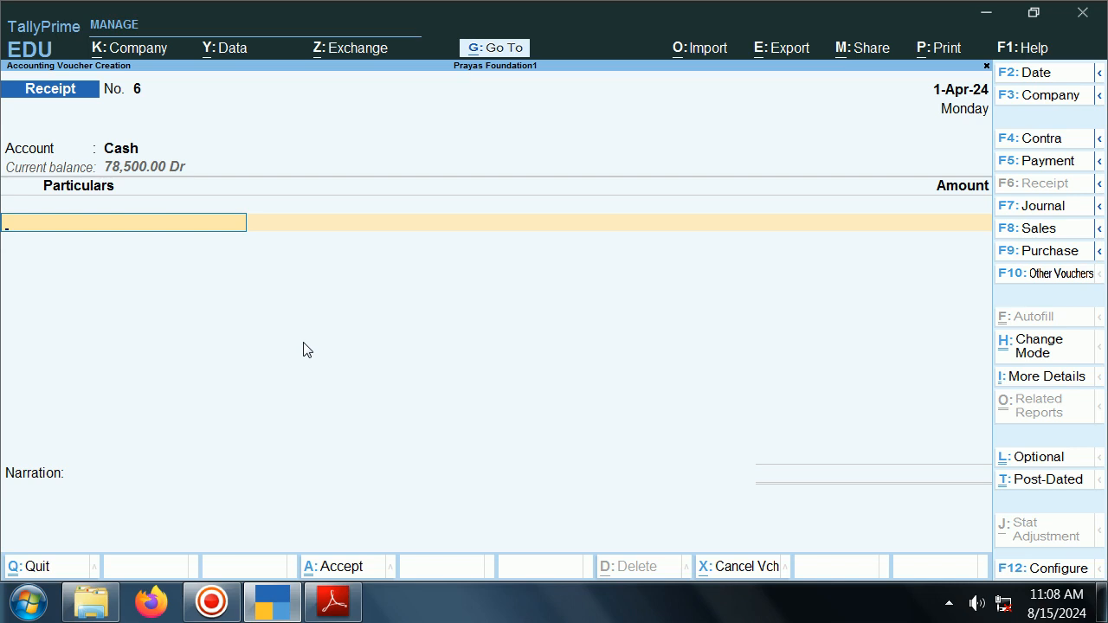
# Step: Create a ledger named Dividend A/c under the Indirect Incomes group from the Particulars line of receipt No. 6, and save it
pyautogui.write('d')
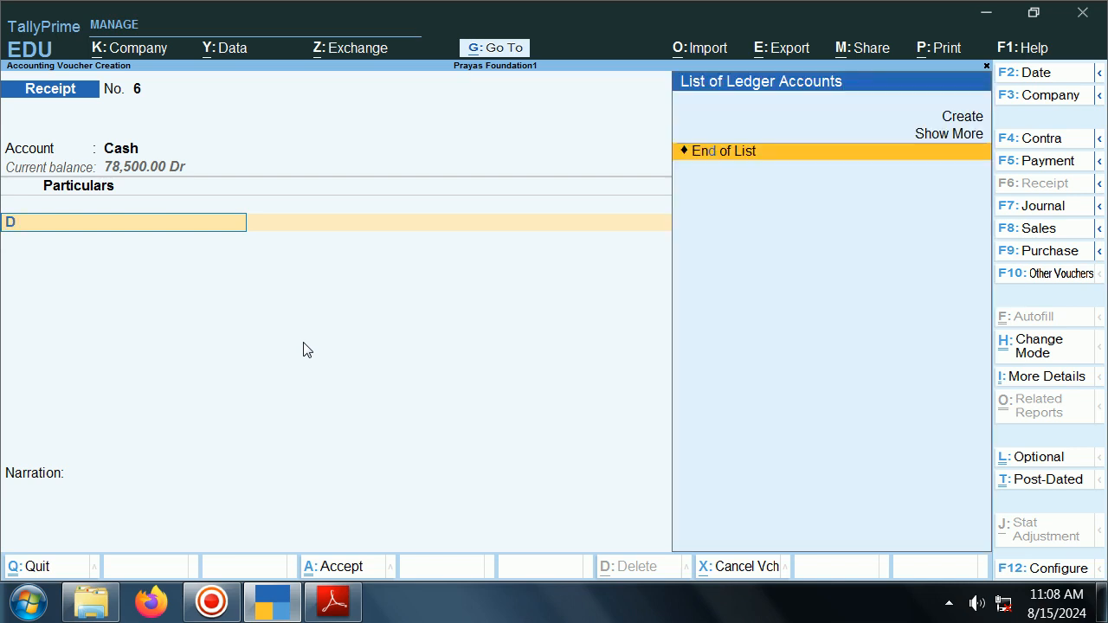
pyautogui.hotkey('alt', 'c')
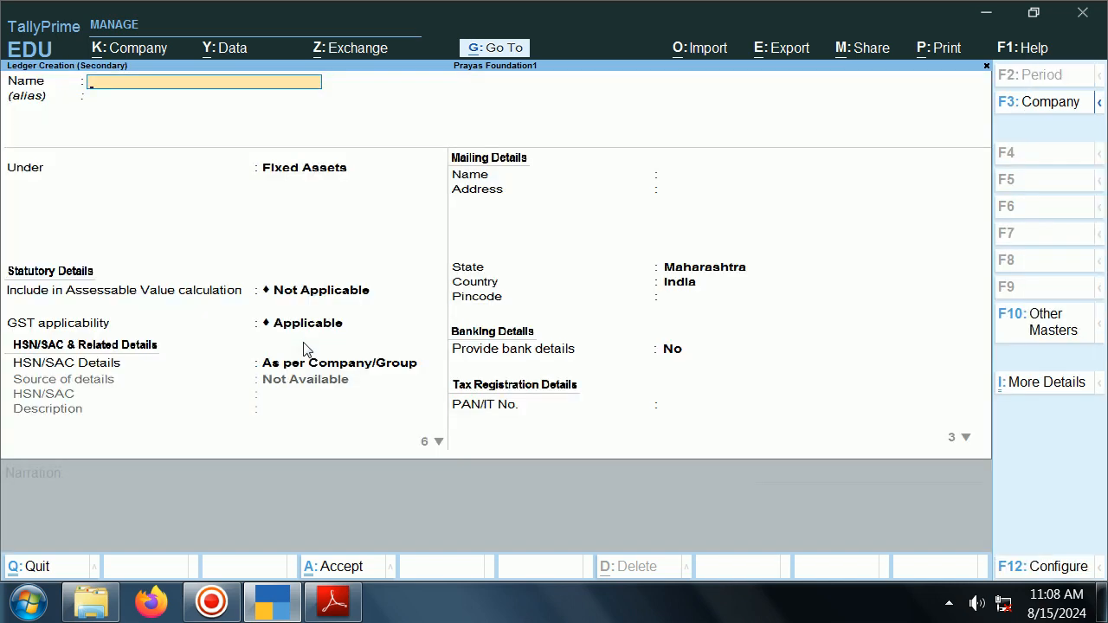
pyautogui.write('Dividend')
pyautogui.write('A/c')
pyautogui.press('Return')
pyautogui.press('Return')
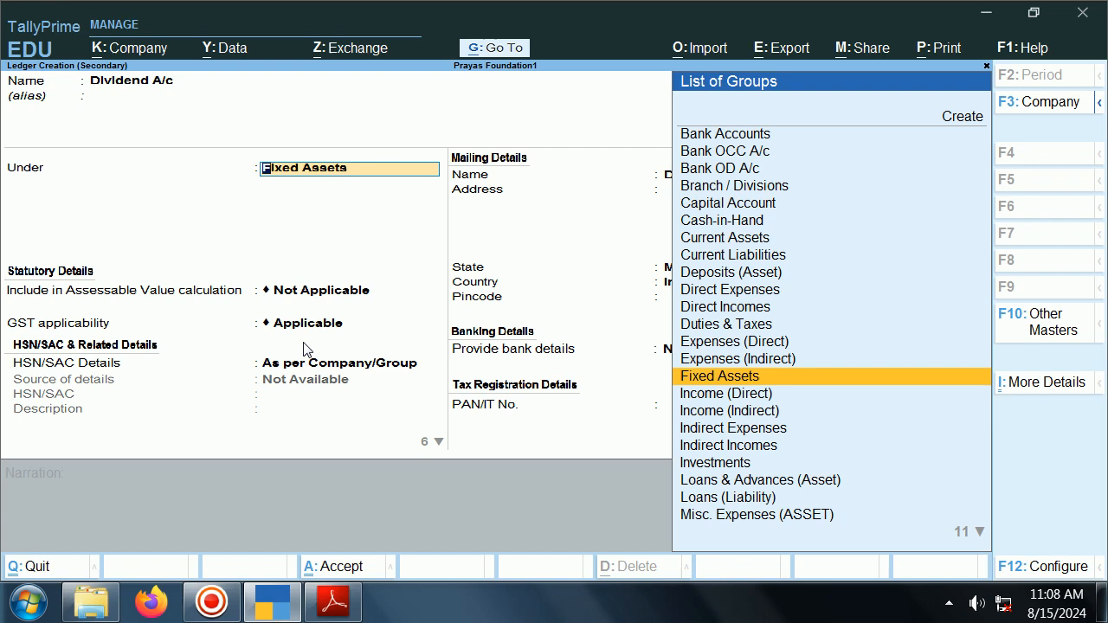
pyautogui.write('In')
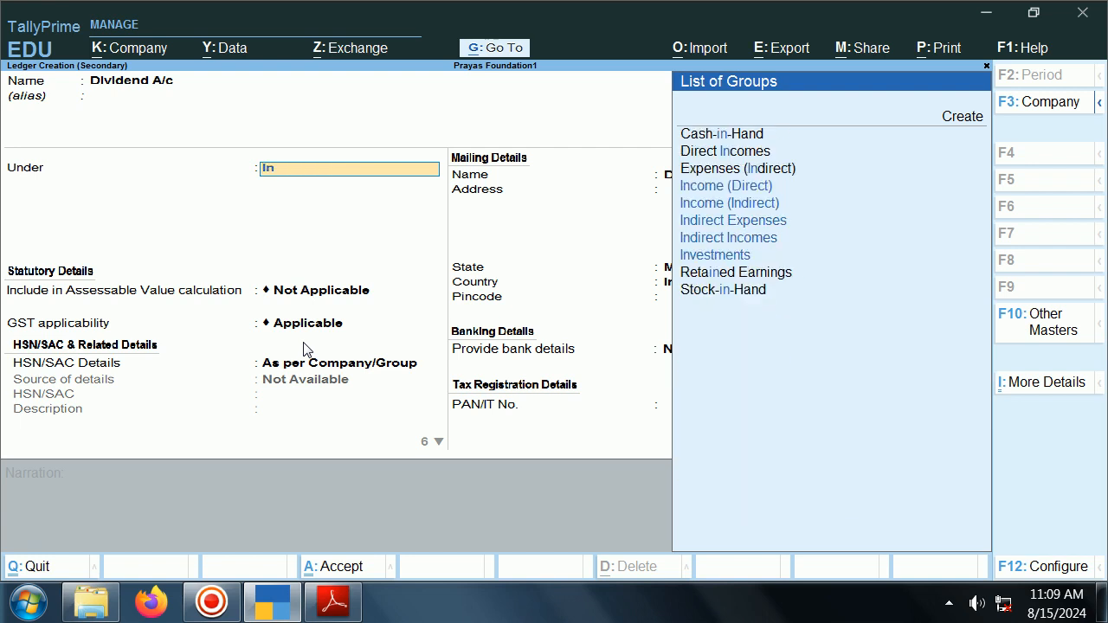
pyautogui.press('Down')
pyautogui.press('Down')
pyautogui.press('Down')
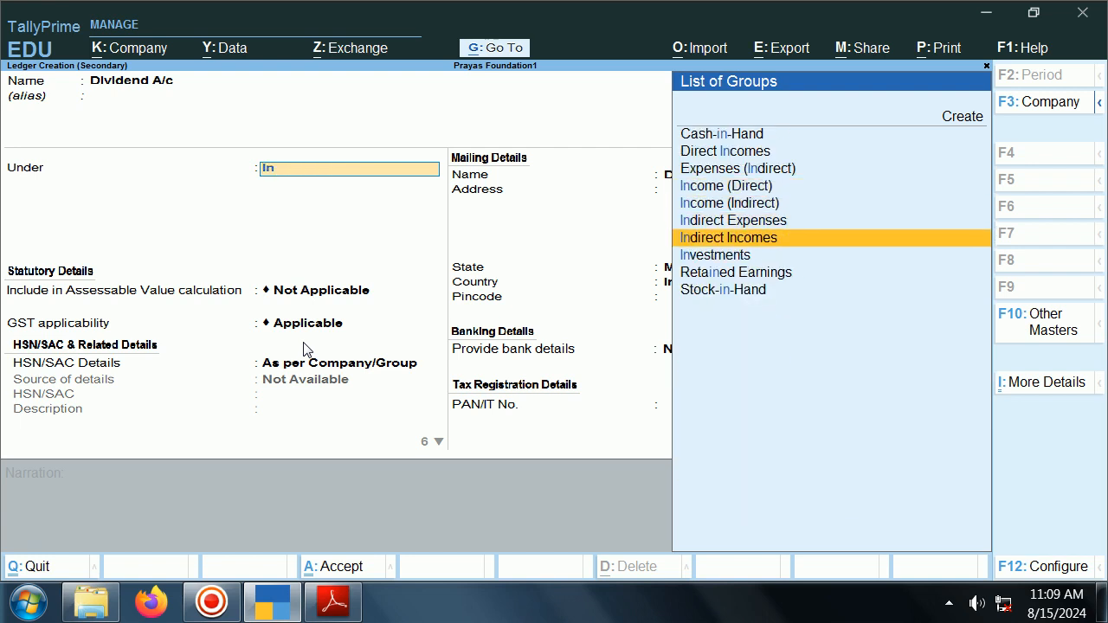
pyautogui.press('Return')
pyautogui.hotkey('ctrl', 'a')
# Step: Check transaction 5's amount in the PDF, enter 4500 for Dividend A/c, and save receipt No. 6 with a blank narration
pyautogui.hotkey('alt', 'Tab')
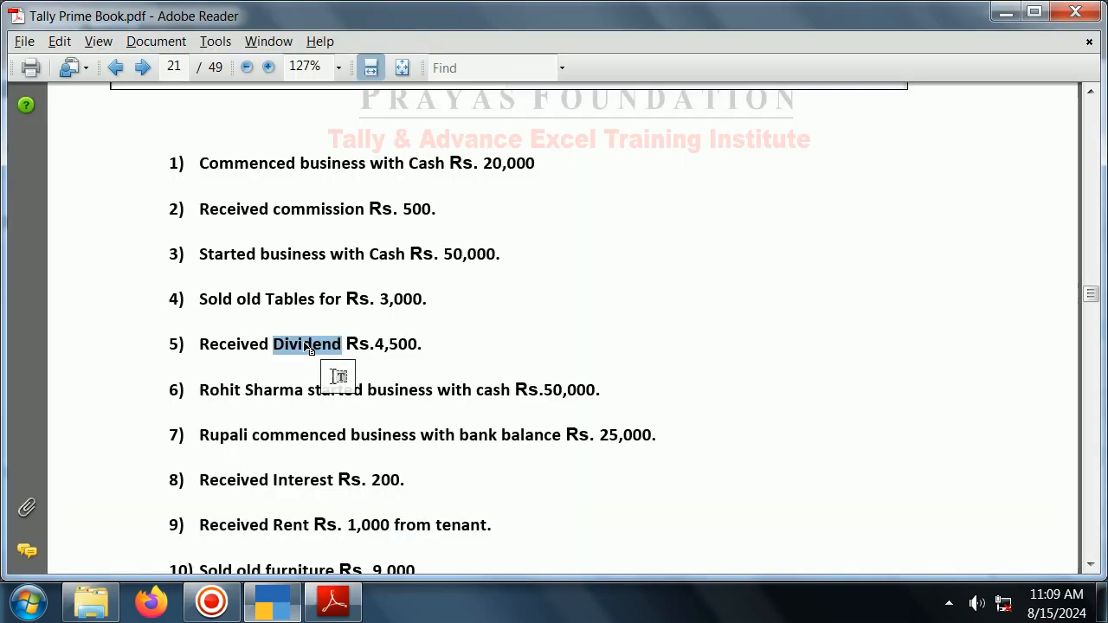
pyautogui.hotkey('alt', 'Tab')
pyautogui.write('4500')
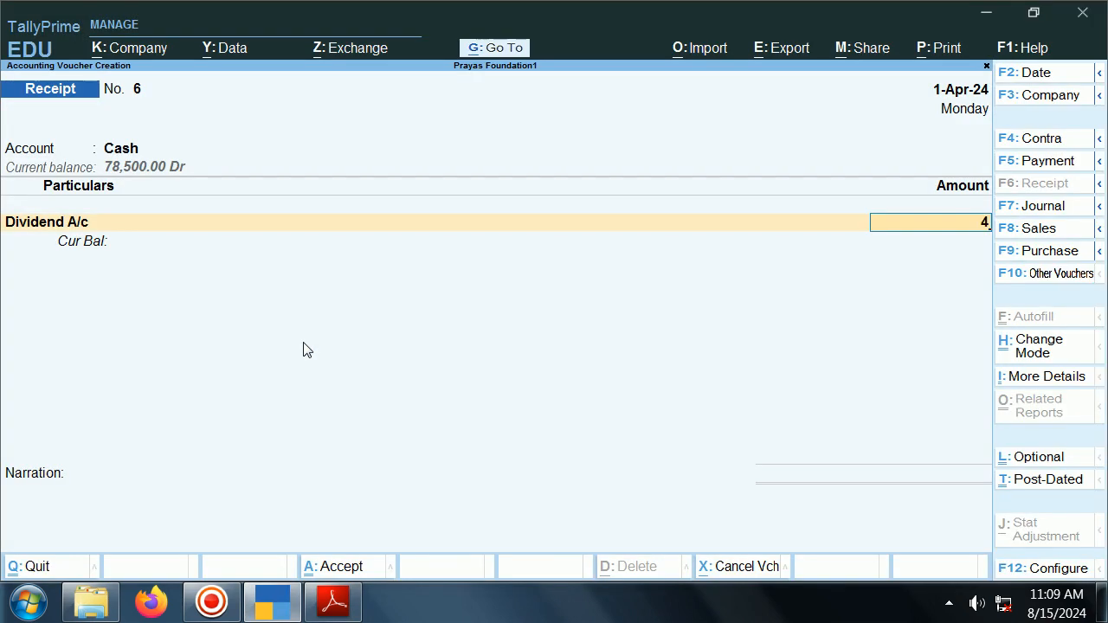
pyautogui.press('Return')
pyautogui.press('Return')
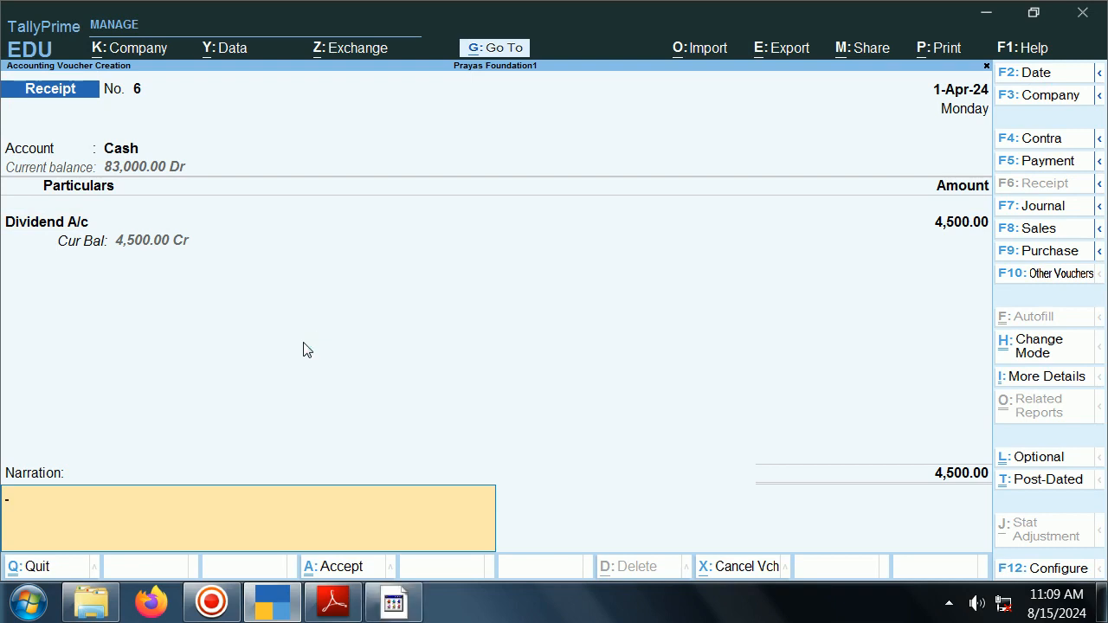
pyautogui.press('Return')
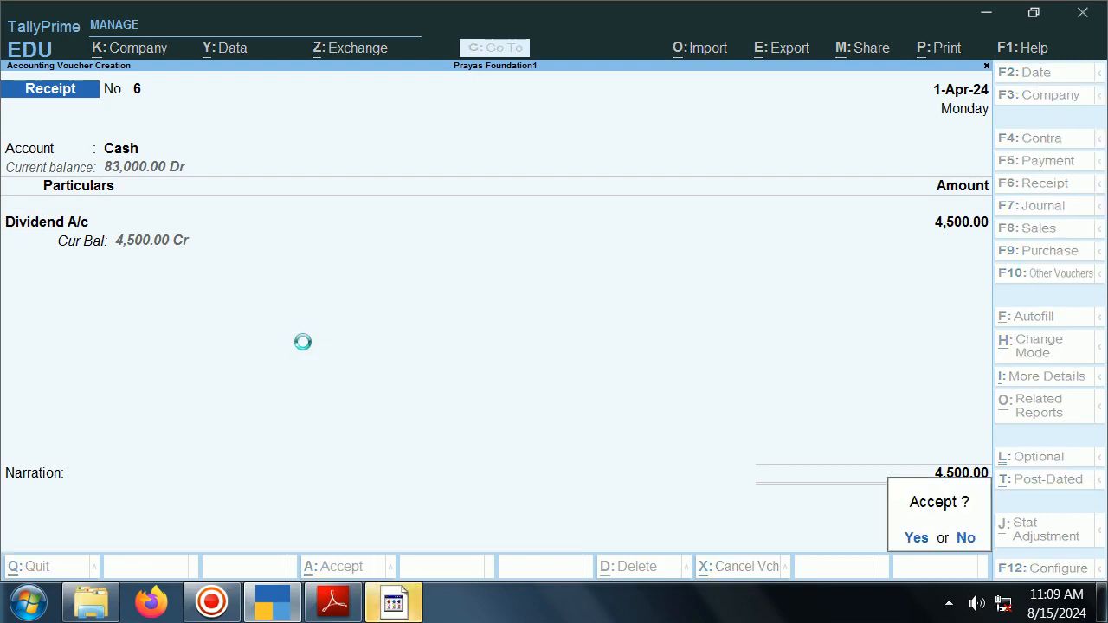
pyautogui.press('Return')
# Step: Close the Dial-up Connection dialog, and select the wording of practice transaction 6 up to "cash" in Tally Prime Book.pdf
pyautogui.hotkey('alt', 'Tab')
pyautogui.hotkey('alt', 'Tab')
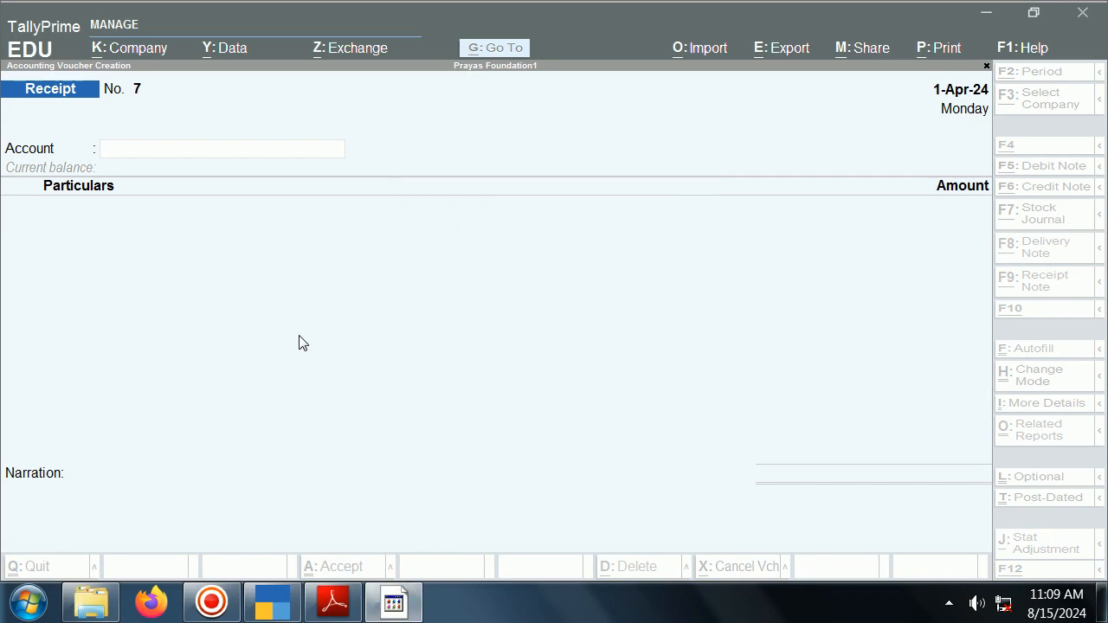
pyautogui.click(394, 606)
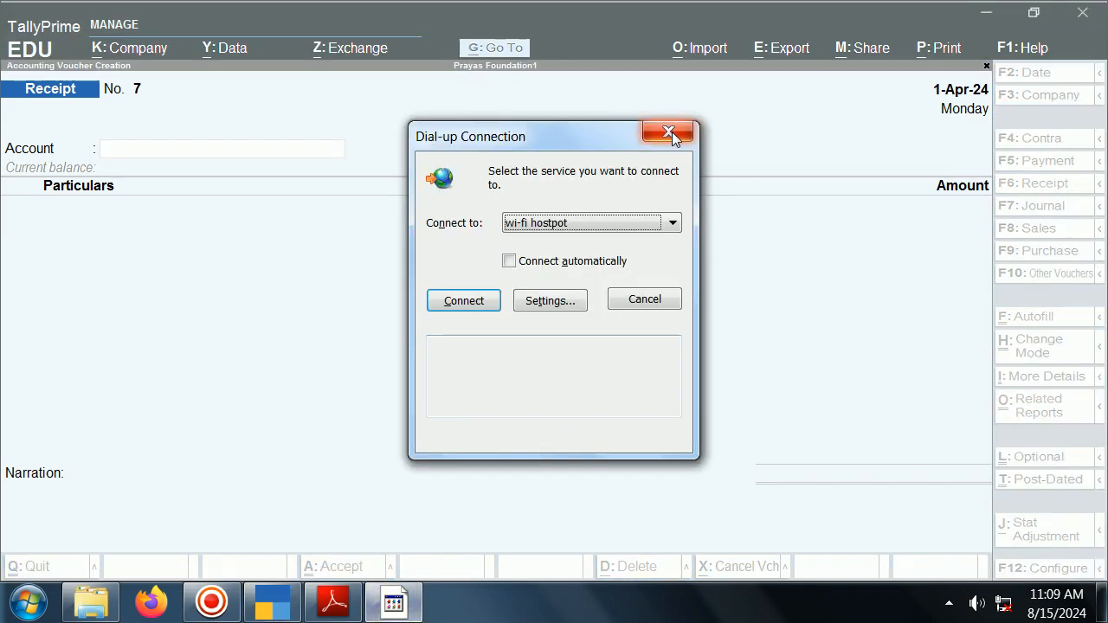
pyautogui.click(672, 130)
pyautogui.hotkey('alt', 'Tab')
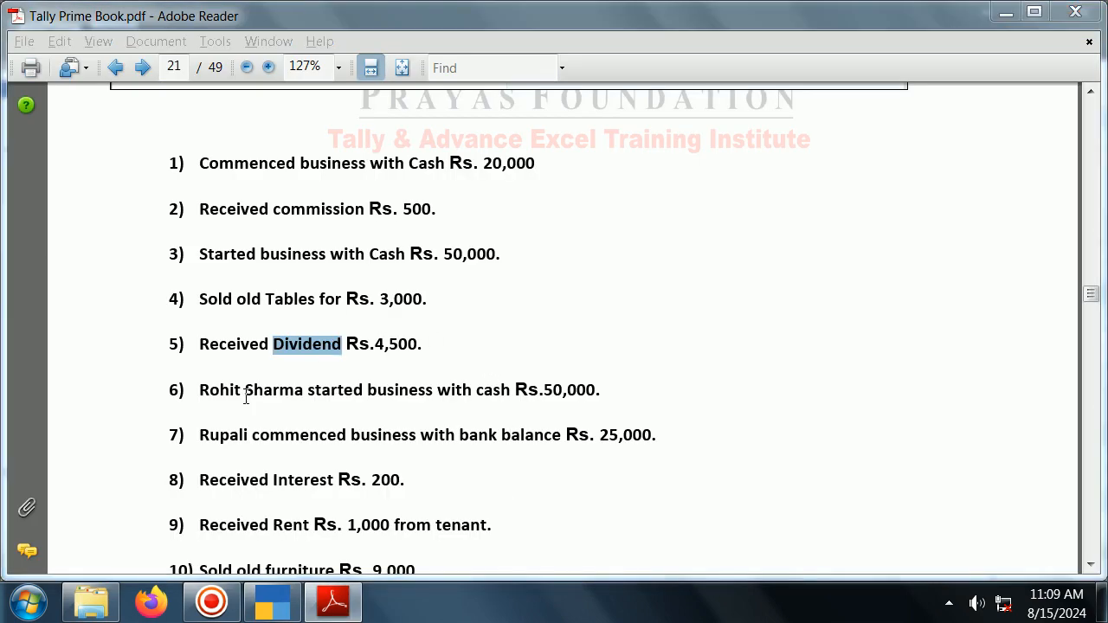
pyautogui.moveTo(199, 393); pyautogui.dragTo(487, 402)
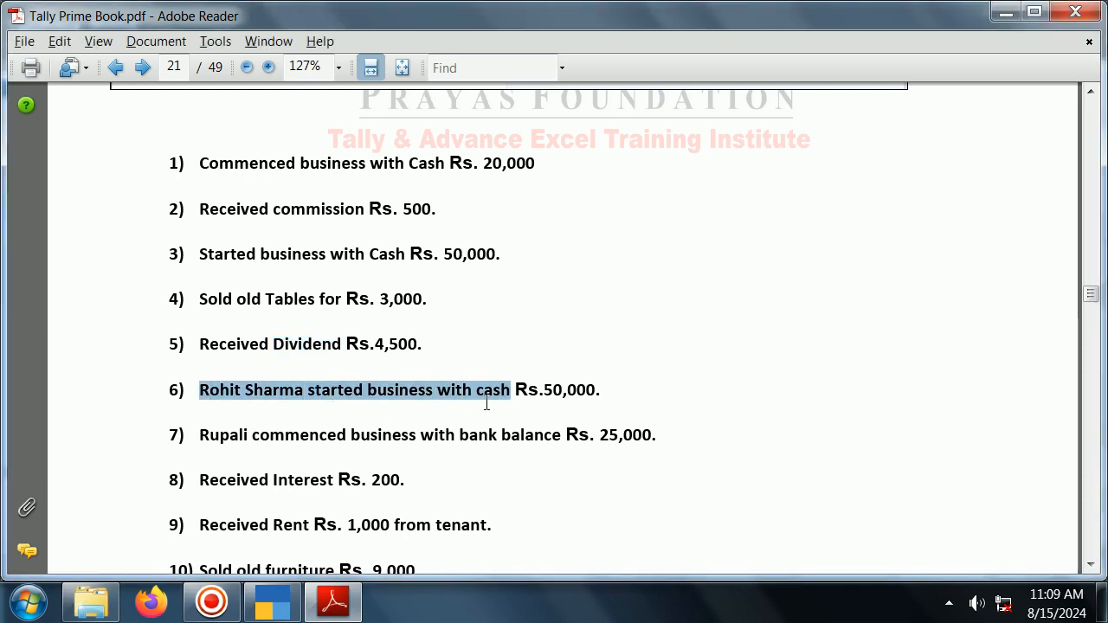
# Step: Switch to TallyPrime, and set the account of receipt No. 7 to Cash and its Particulars ledger to Capital A/c
pyautogui.hotkey('alt', 'Tab')
pyautogui.write('C')
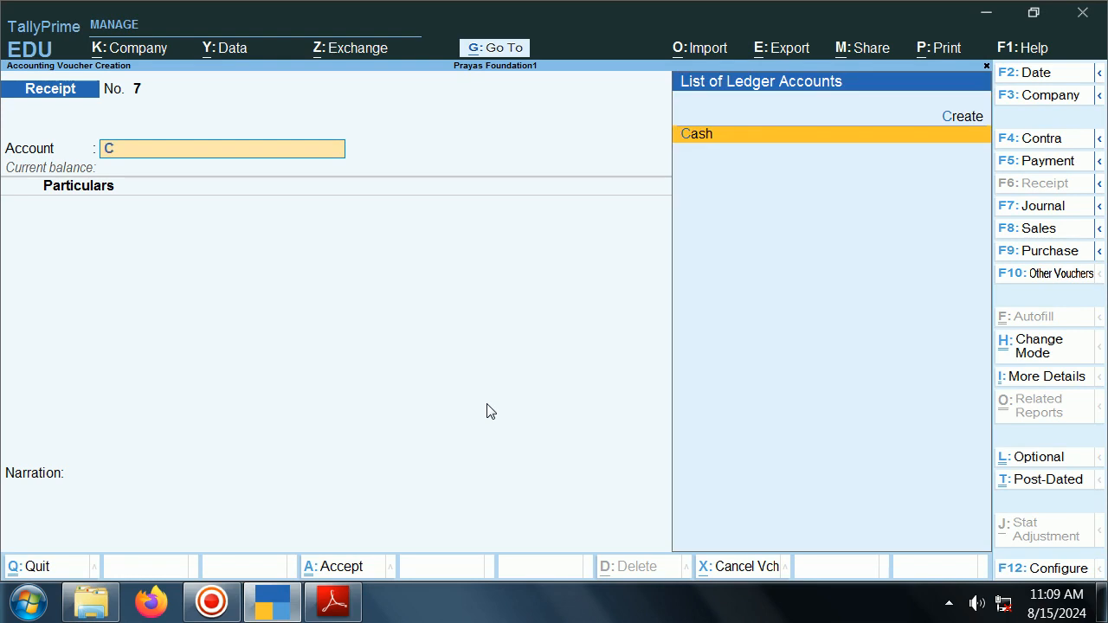
pyautogui.press('Return')
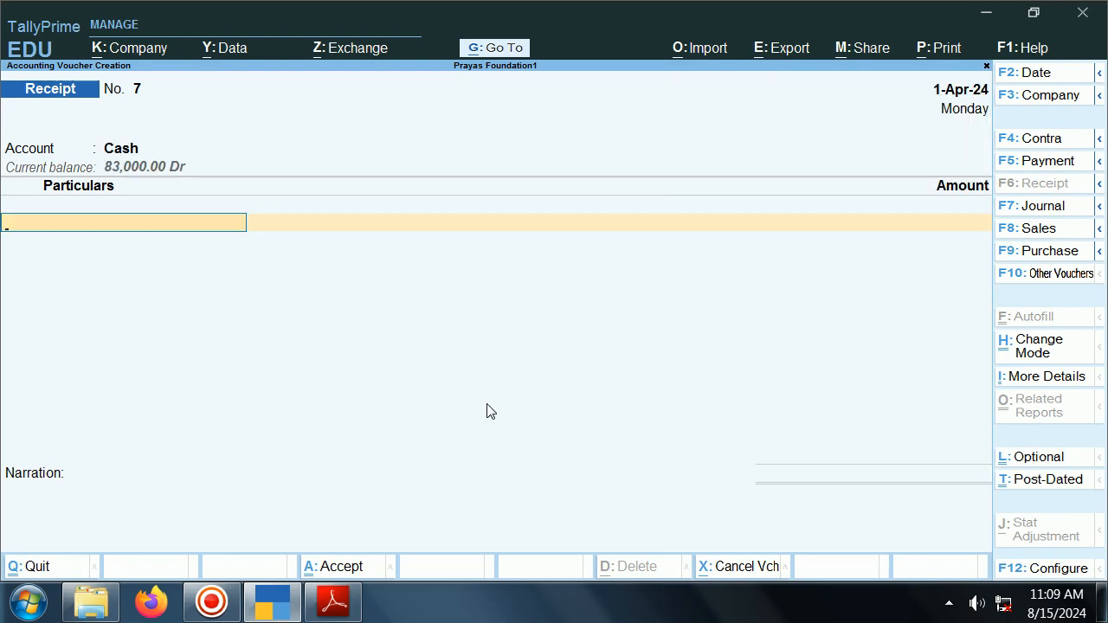
pyautogui.write('C')
pyautogui.press('Down')
pyautogui.press('Up')
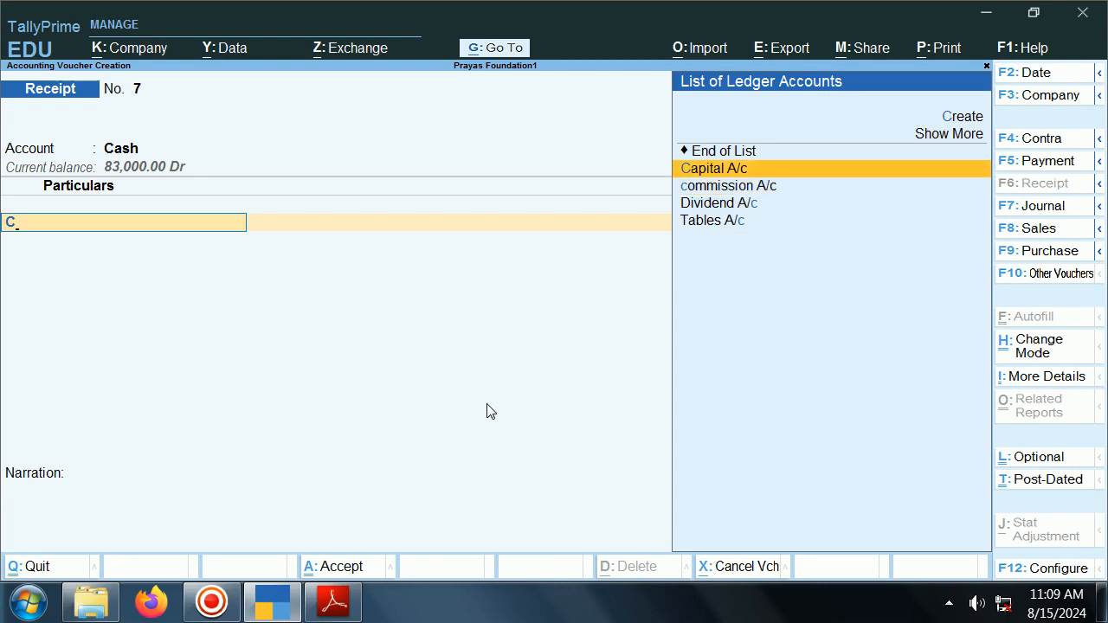
pyautogui.press('Return')
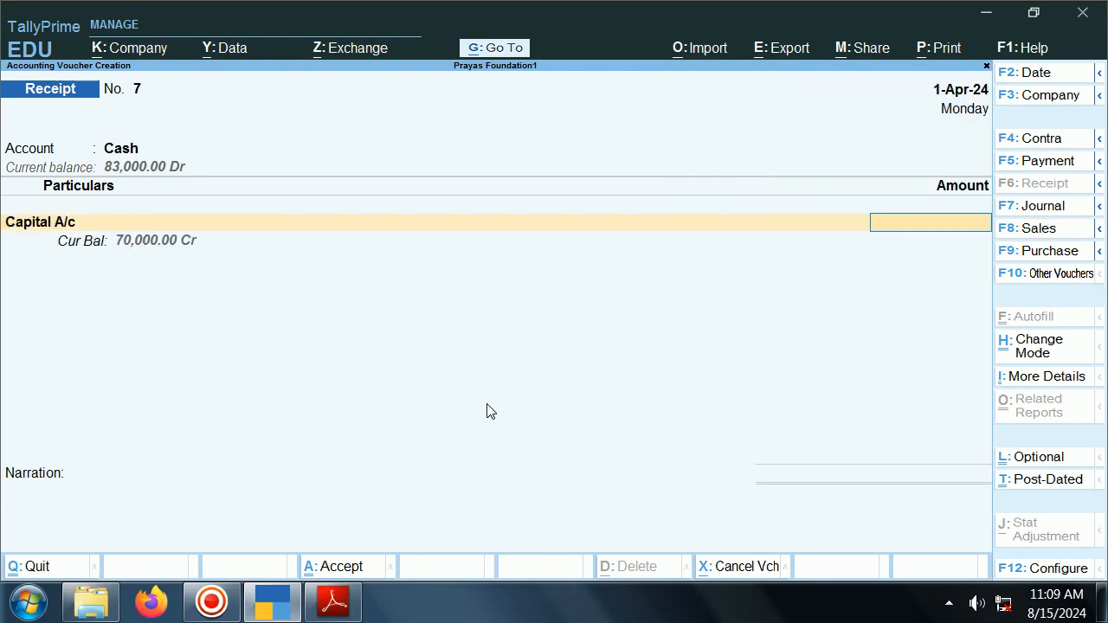
# Step: Check practice transaction 6's amount in Tally Prime Book.pdf, and enter 50000 for Capital A/c in receipt No. 7
pyautogui.press('Return')
pyautogui.press('BackSpace')
pyautogui.hotkey('alt', 'Tab')
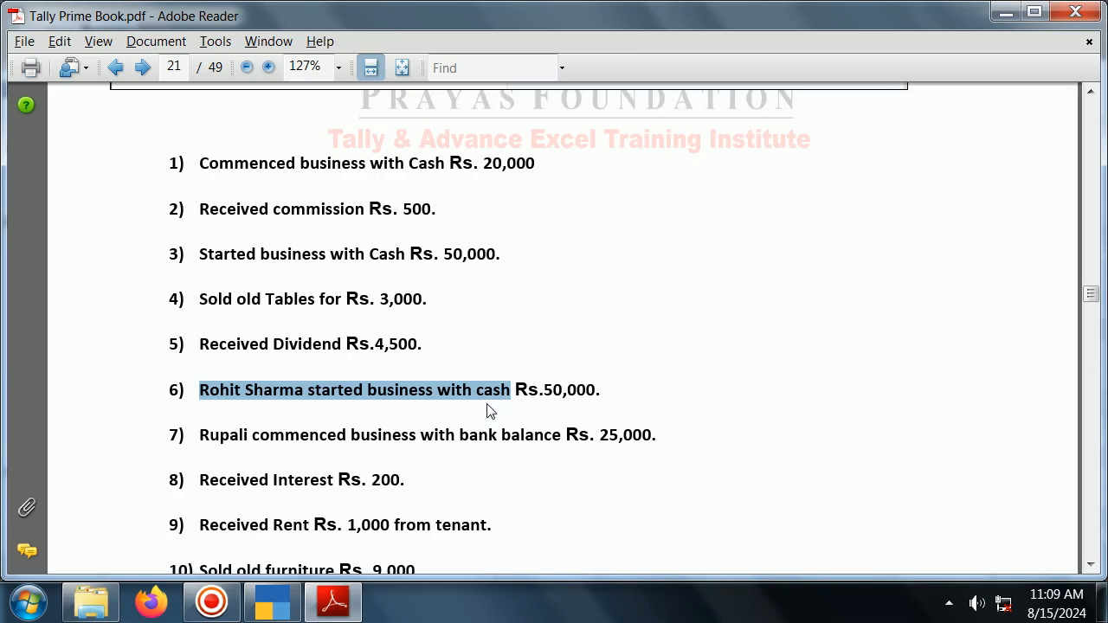
pyautogui.hotkey('alt', 'Tab')
pyautogui.write('500')
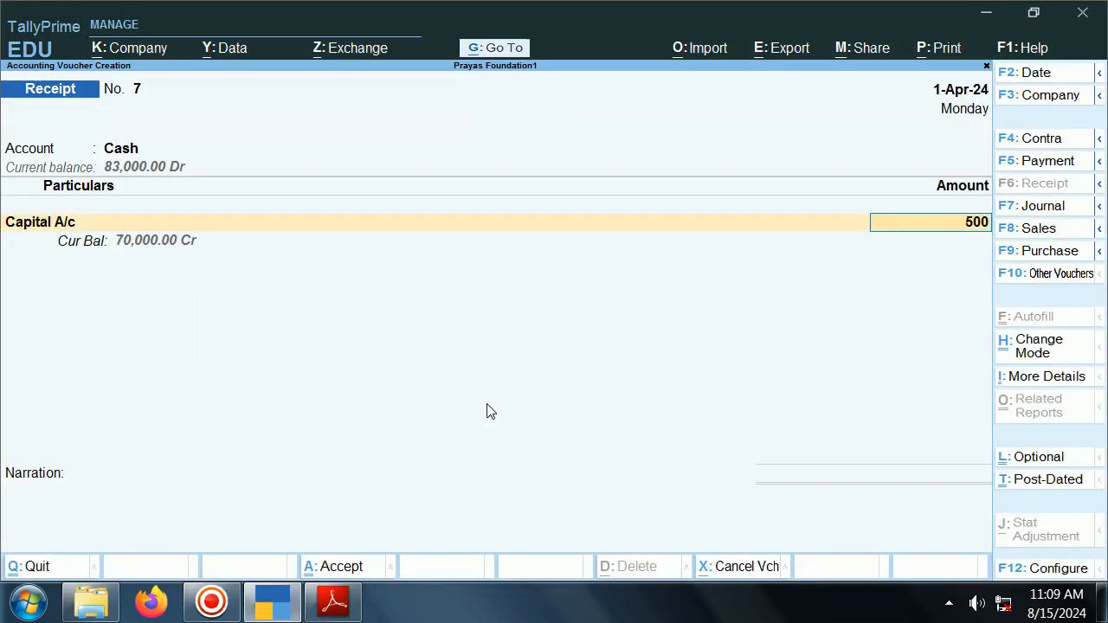
pyautogui.write('00')
pyautogui.press('Return')
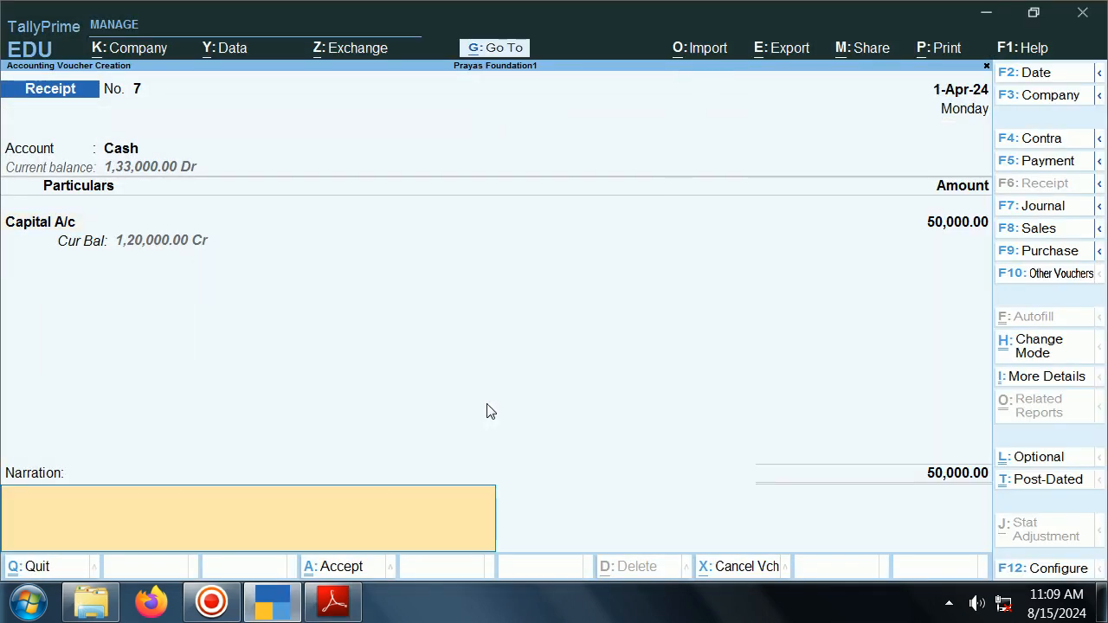
# Step: Paste the copied wording of transaction 6 as the narration of receipt No. 7, and save the voucher
pyautogui.hotkey('ctrl', 'alt', 'v')
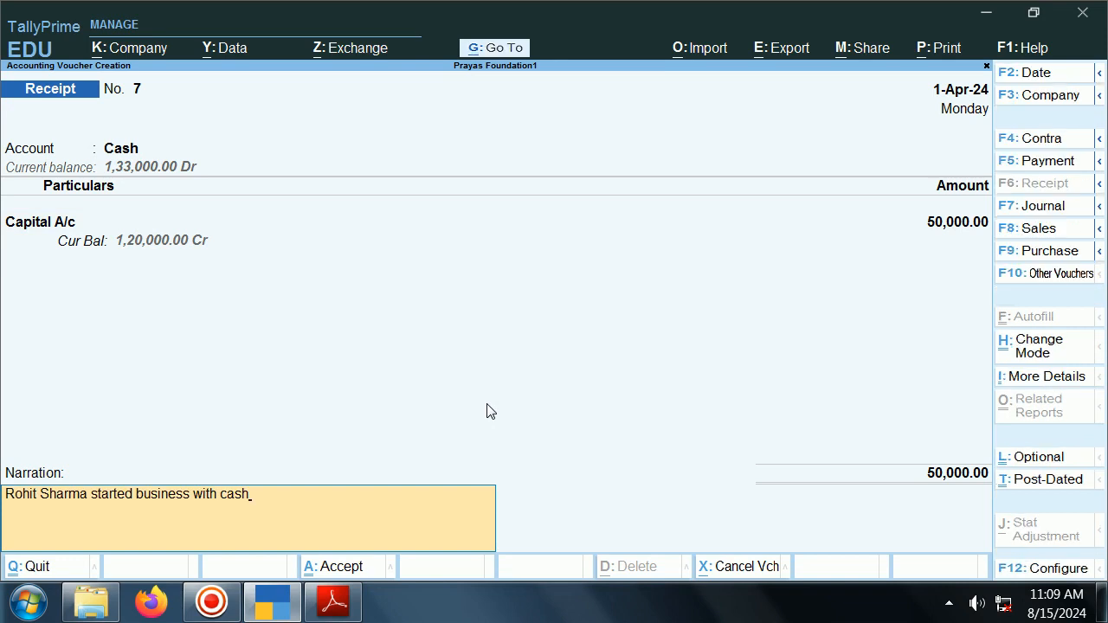
pyautogui.press('Return')
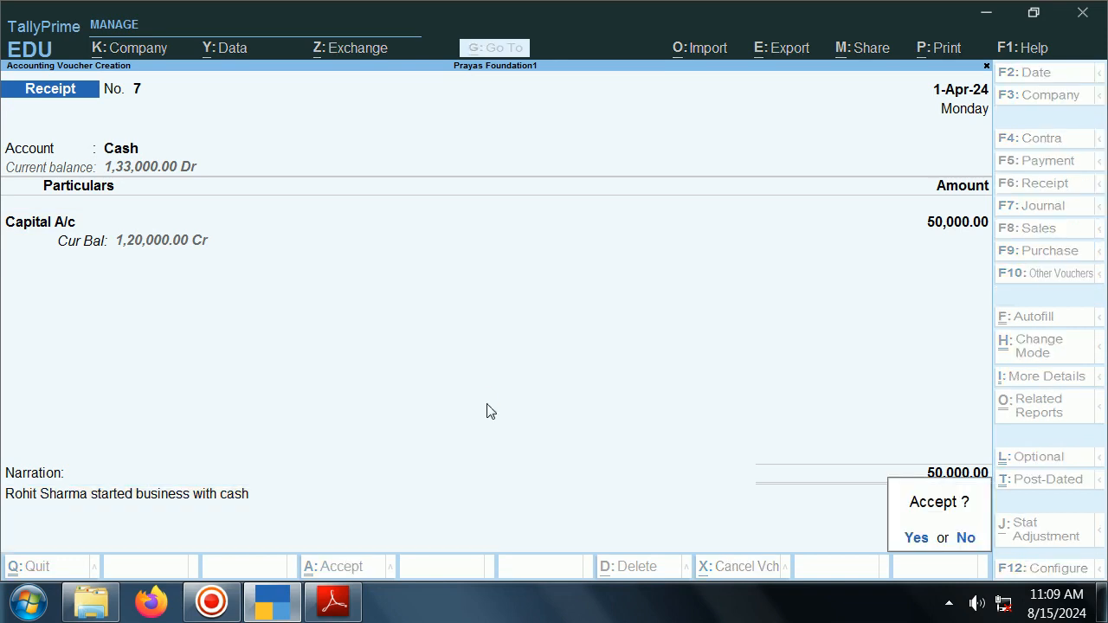
pyautogui.press('Return')
# Step: Copy the wording of practice transaction 7 up to "bank balance" in Tally Prime Book.pdf, and return to TallyPrime
pyautogui.hotkey('alt', 'Tab')
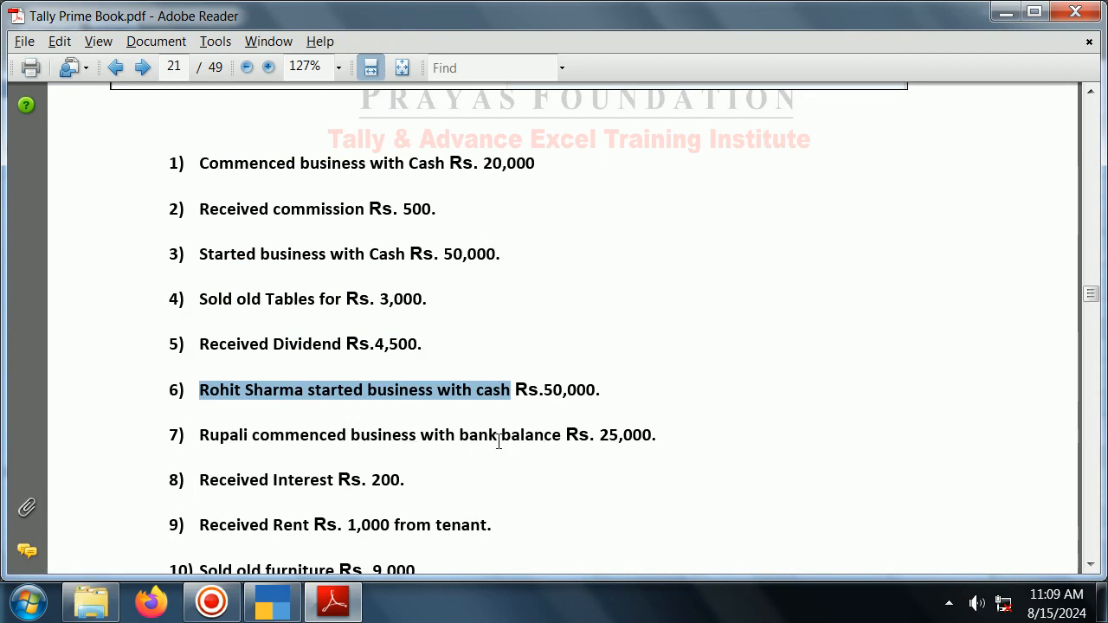
pyautogui.moveTo(201, 435); pyautogui.dragTo(563, 446)
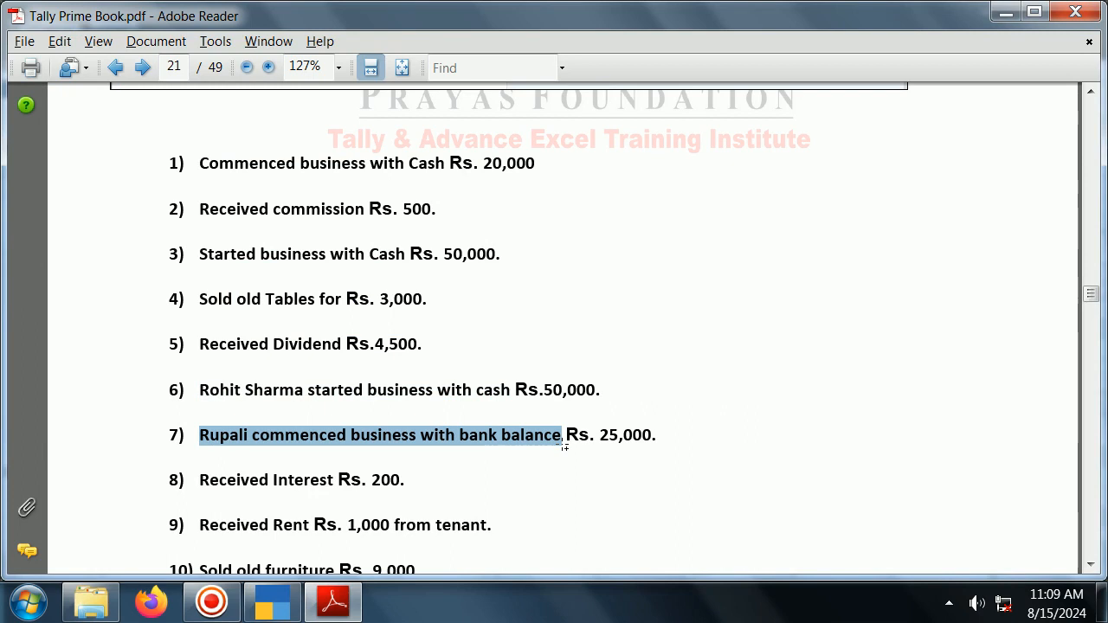
pyautogui.hotkey('alt', 'Tab')
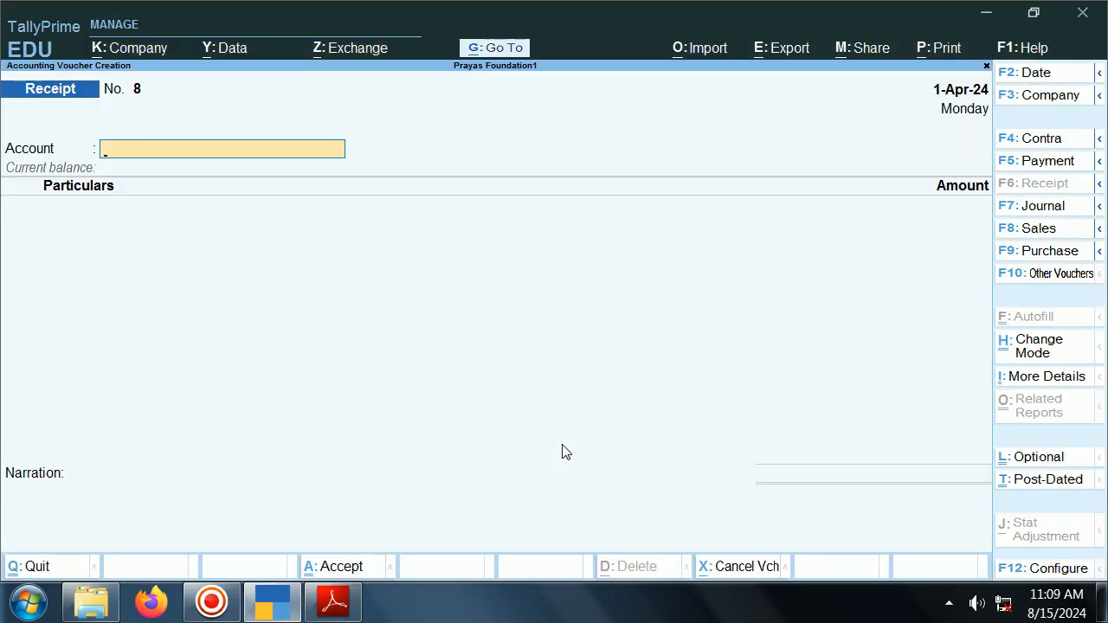
# Step: Create a ledger named Bank A/c under the Bank Accounts group from the account field of receipt No. 8, and save it
pyautogui.press('Return')
pyautogui.hotkey('alt', 'c')
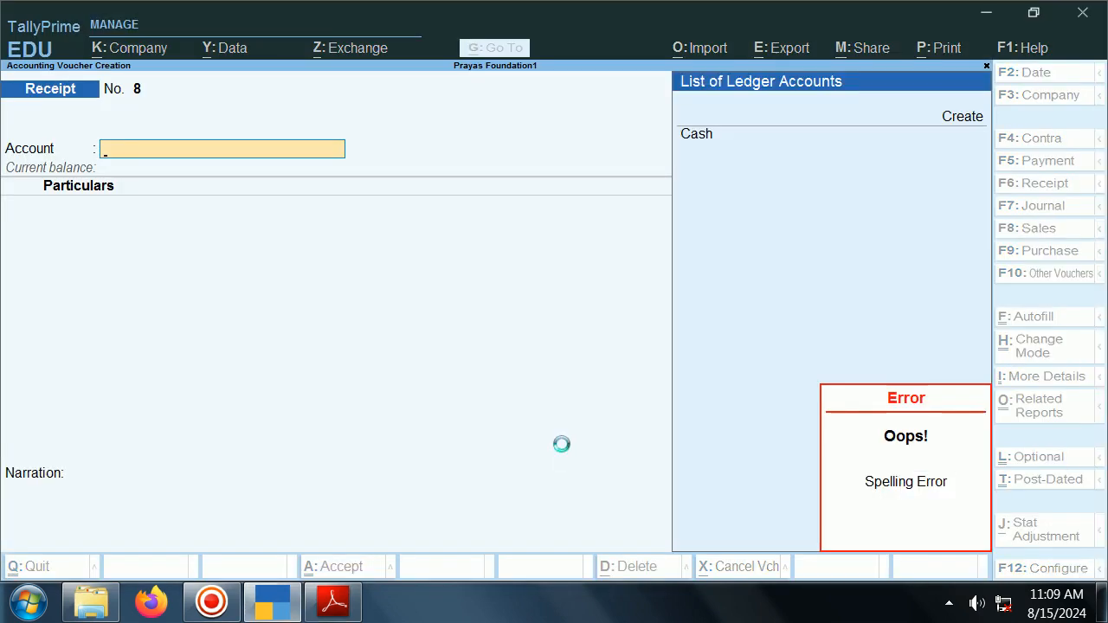
pyautogui.write('Bank A/c')
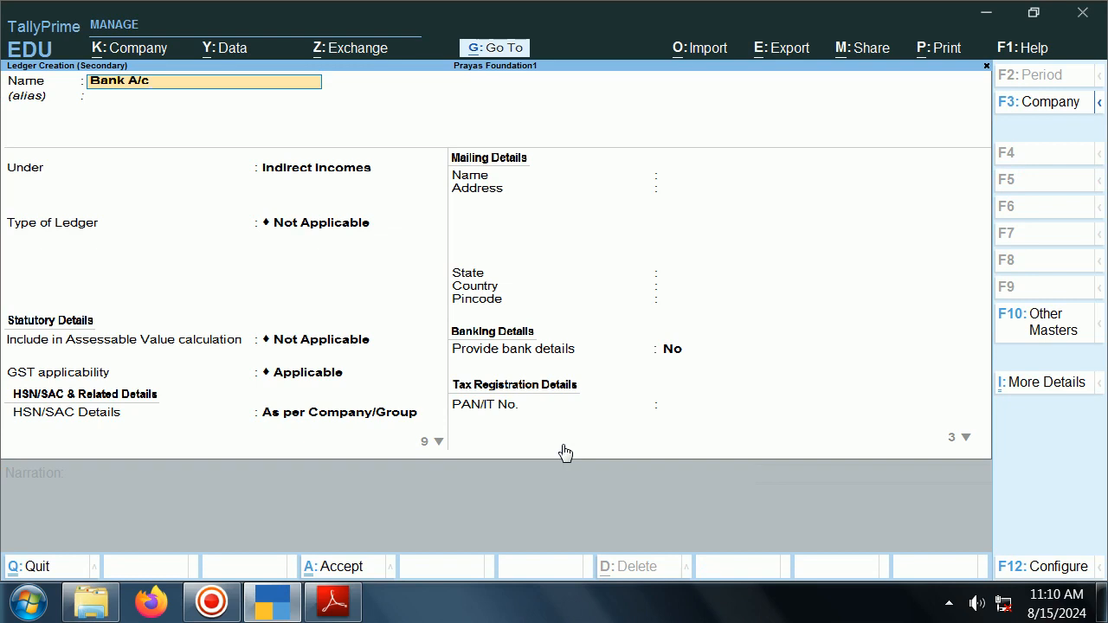
pyautogui.press('Return')
pyautogui.press('Return')
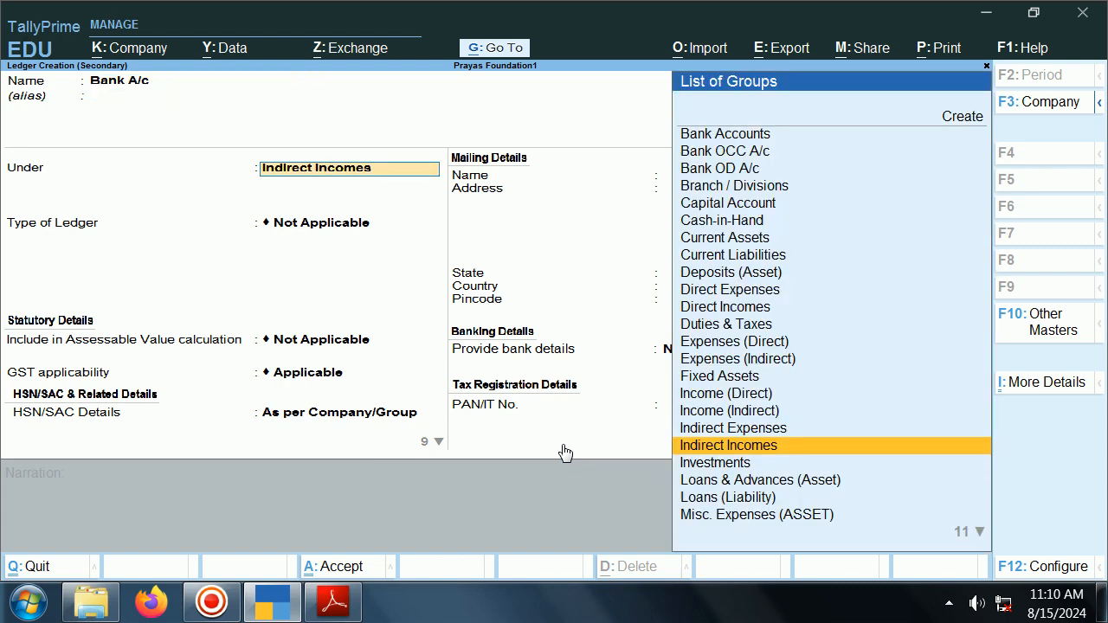
pyautogui.write('Ba')
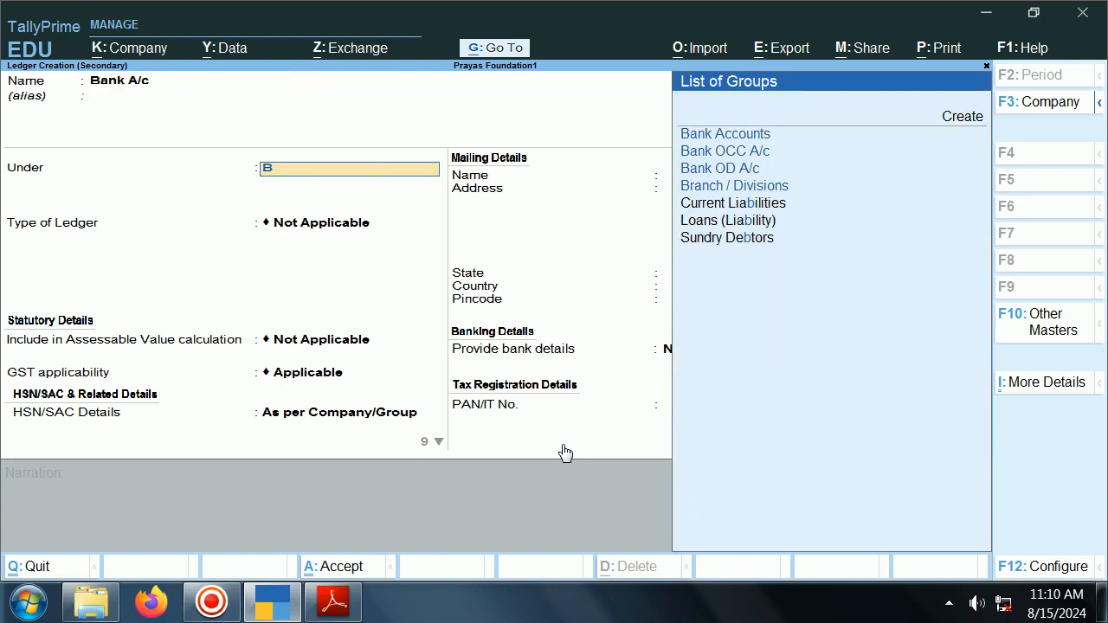
pyautogui.press('Return')
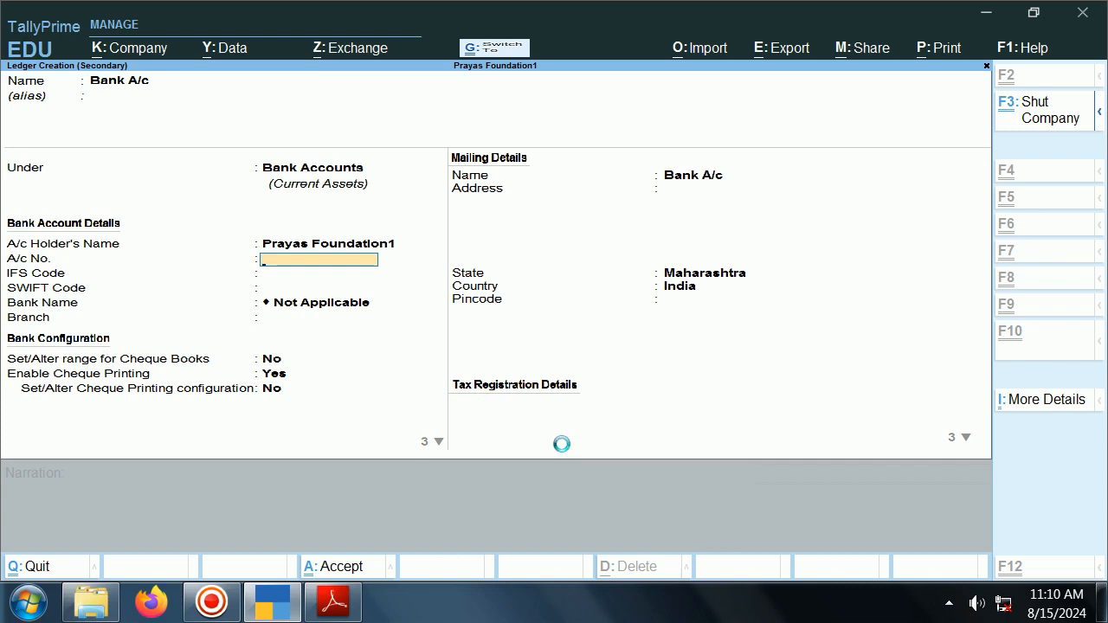
pyautogui.hotkey('ctrl', 'a')
# Step: Choose Capital A/c as the Particulars ledger of receipt No. 8, and enter transaction 7's amount of 25000 after checking the PDF
pyautogui.write('C')
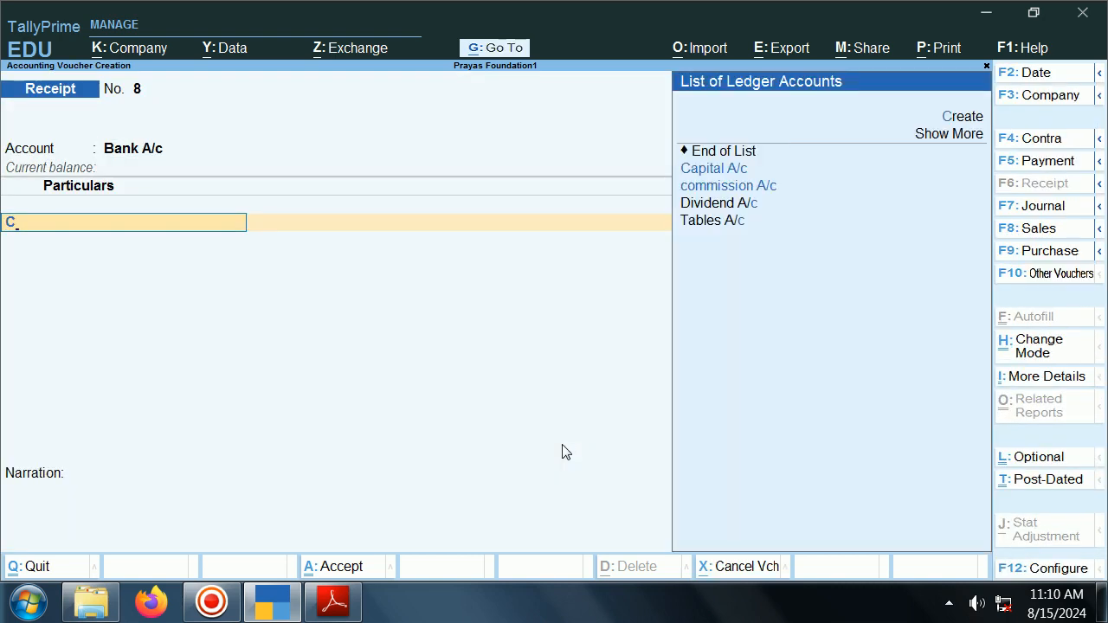
pyautogui.press('Down')
pyautogui.press('Return')
pyautogui.hotkey('alt', 'Tab')
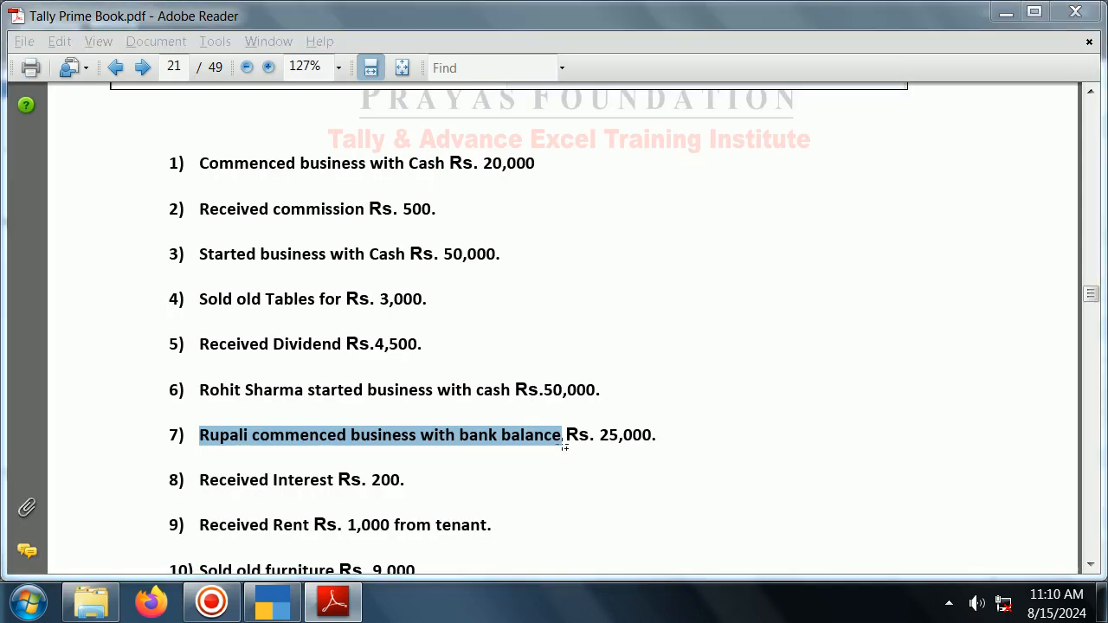
pyautogui.hotkey('alt', 'Tab')
pyautogui.write('25000')
pyautogui.press('Return')
# Step: Complete the Bank Allocations for Bank A/c as Cheque/DD, leaving the instrument number and bank name blank
pyautogui.press('Return')
pyautogui.press('Return')
pyautogui.press('Return')
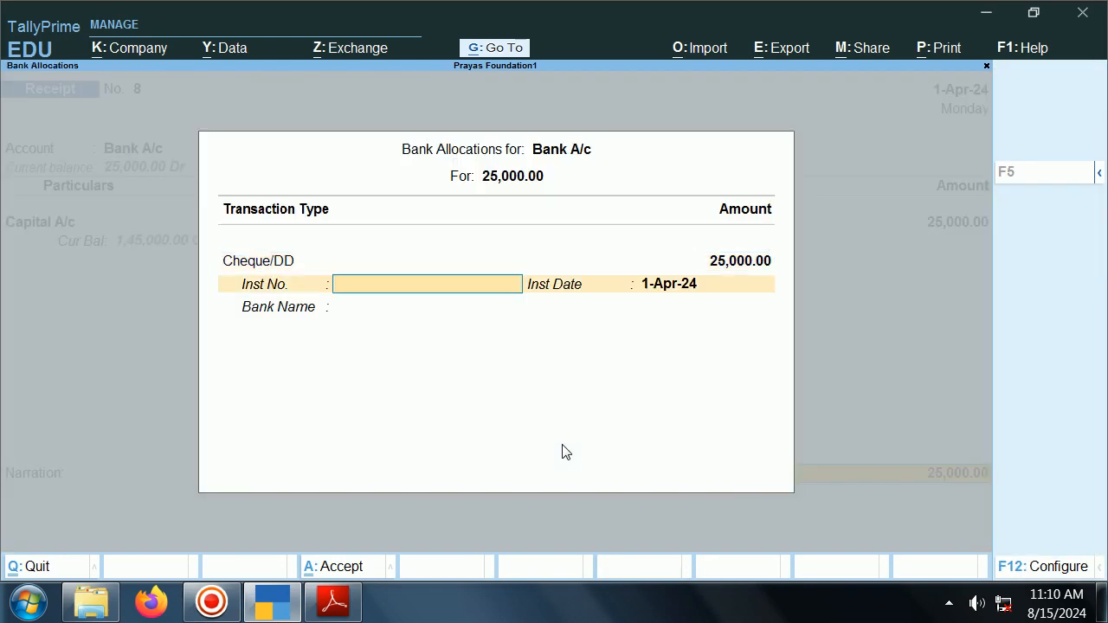
pyautogui.press('Return')
pyautogui.press('Return')
pyautogui.press('Return')
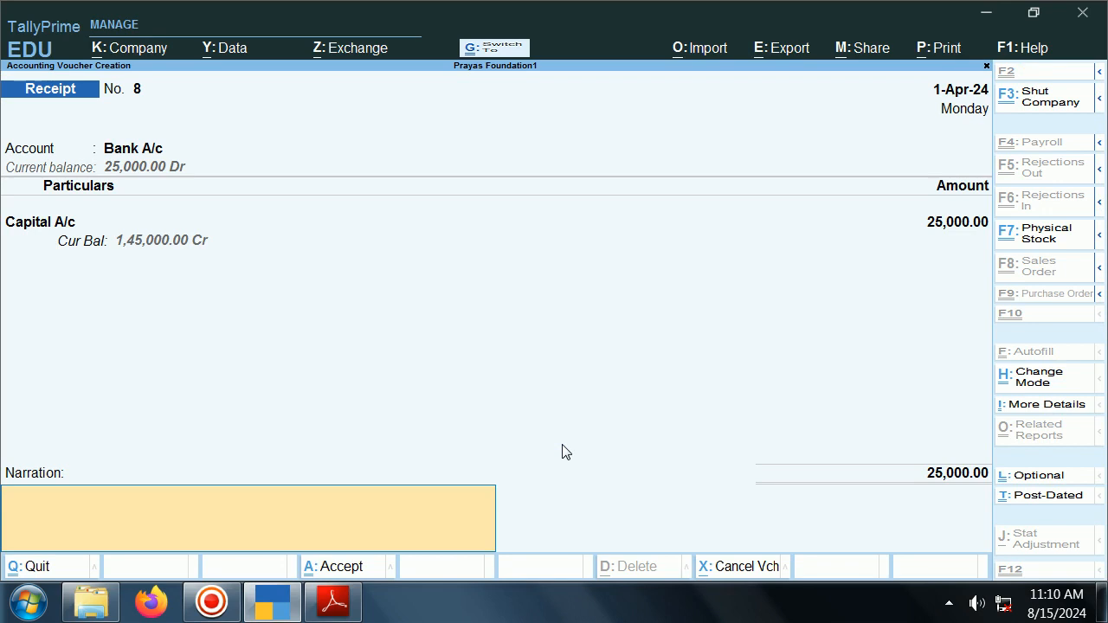
# Step: Paste the copied wording of transaction 7 as the narration of receipt No. 8, and save the voucher
pyautogui.hotkey('ctrl', 'alt', 'v')
pyautogui.press('Return')
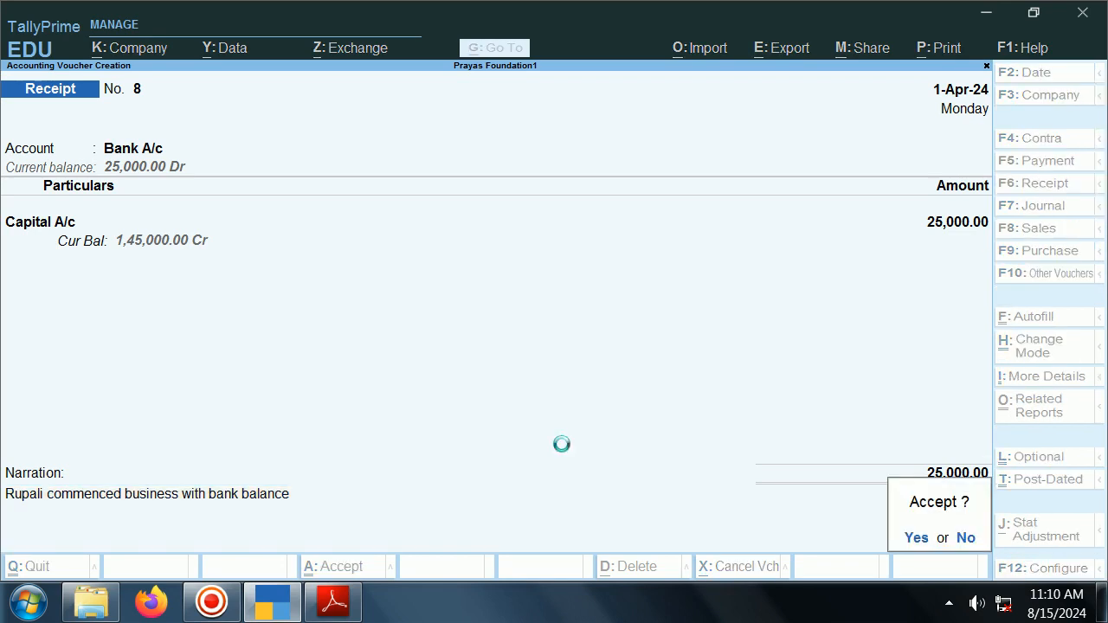
pyautogui.press('Return')
# Step: Copy the word "Interest" from practice transaction 8 in Tally Prime Book.pdf, and return to TallyPrime
pyautogui.hotkey('alt', 'Tab')
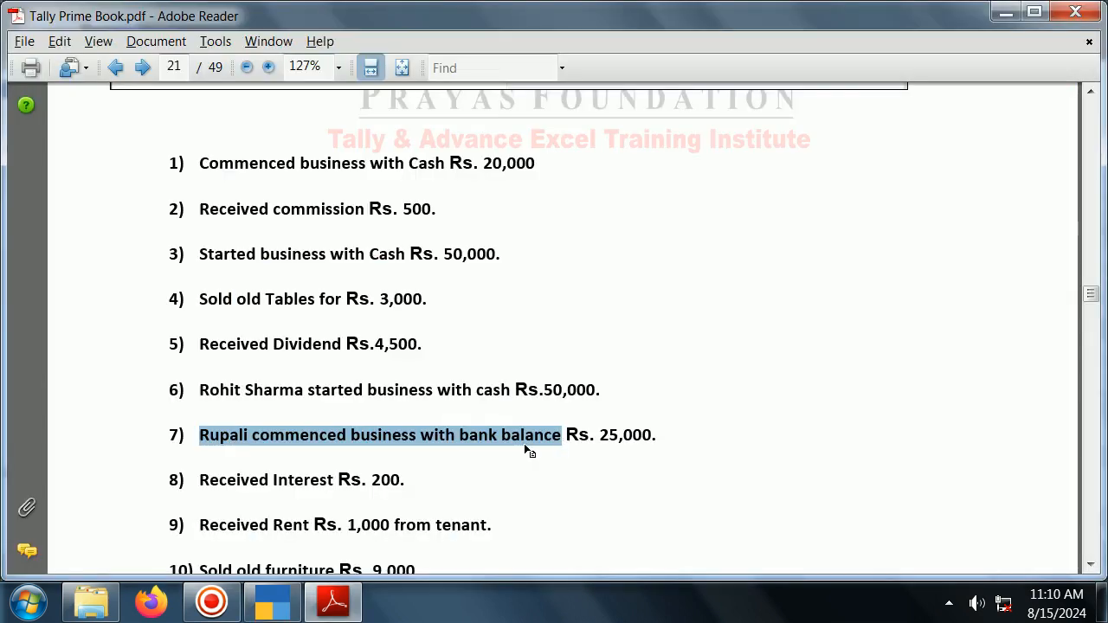
pyautogui.scroll(-1, 526, 450)
pyautogui.scroll(-1, 271, 474)
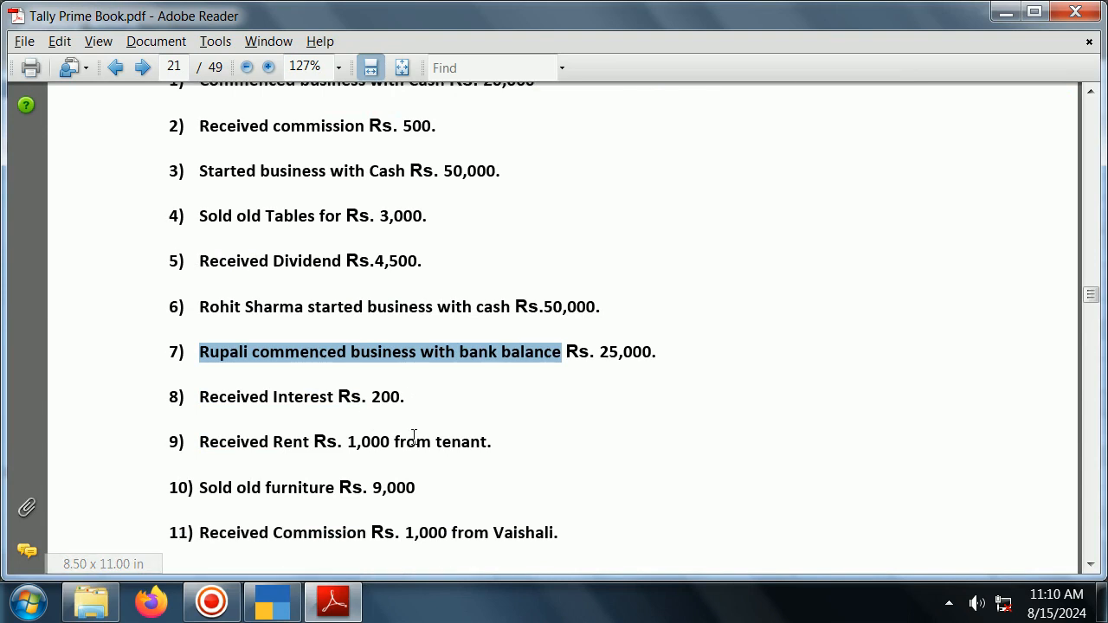
pyautogui.doubleClick(299, 398)
pyautogui.hotkey('ctrl', 'c')
pyautogui.hotkey('alt', 'Tab')
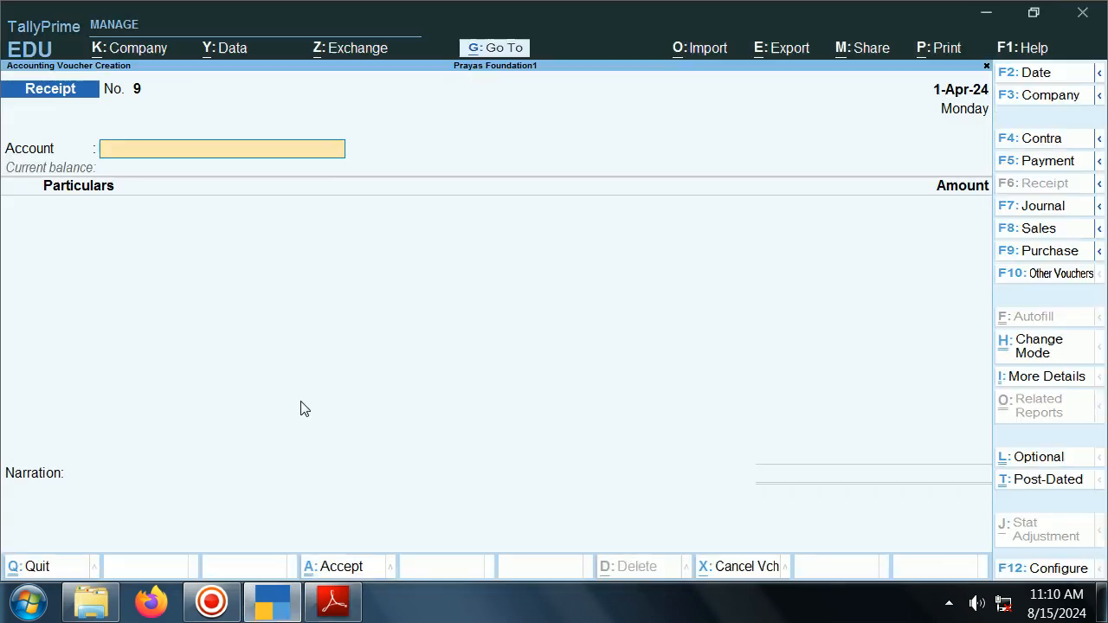
# Step: Set the account of receipt No. 9 to Cash, and look for an Interest ledger among the Particulars ledgers
pyautogui.write('C')
pyautogui.press('Return')
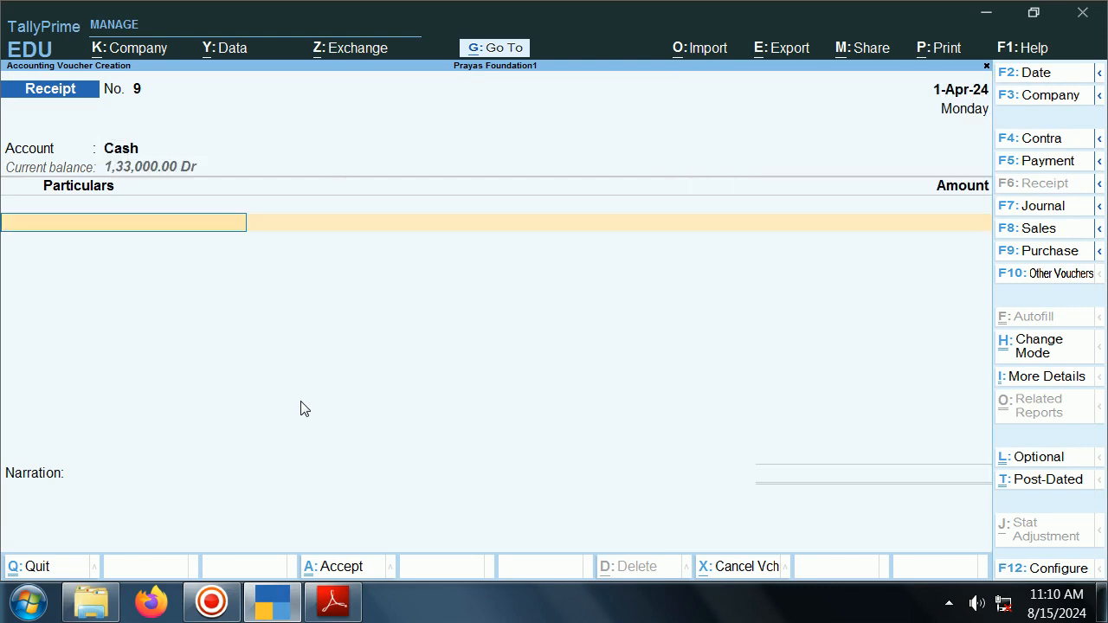
pyautogui.write('I')
pyautogui.press('Down')
pyautogui.press('Down')
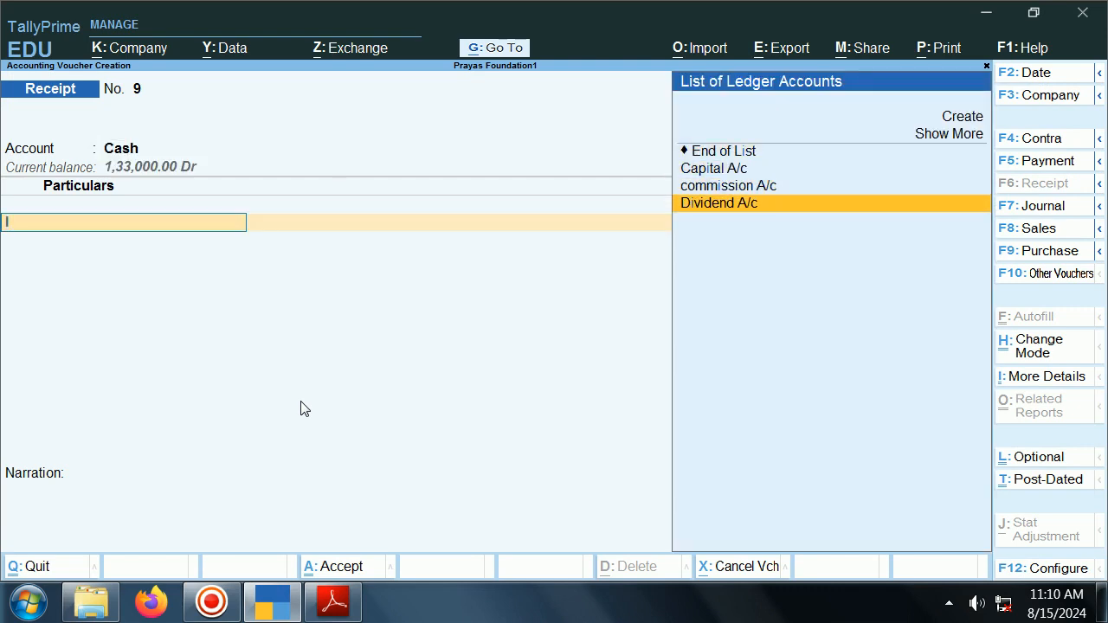
pyautogui.press('Up')
pyautogui.press('Up')
pyautogui.press('Up')
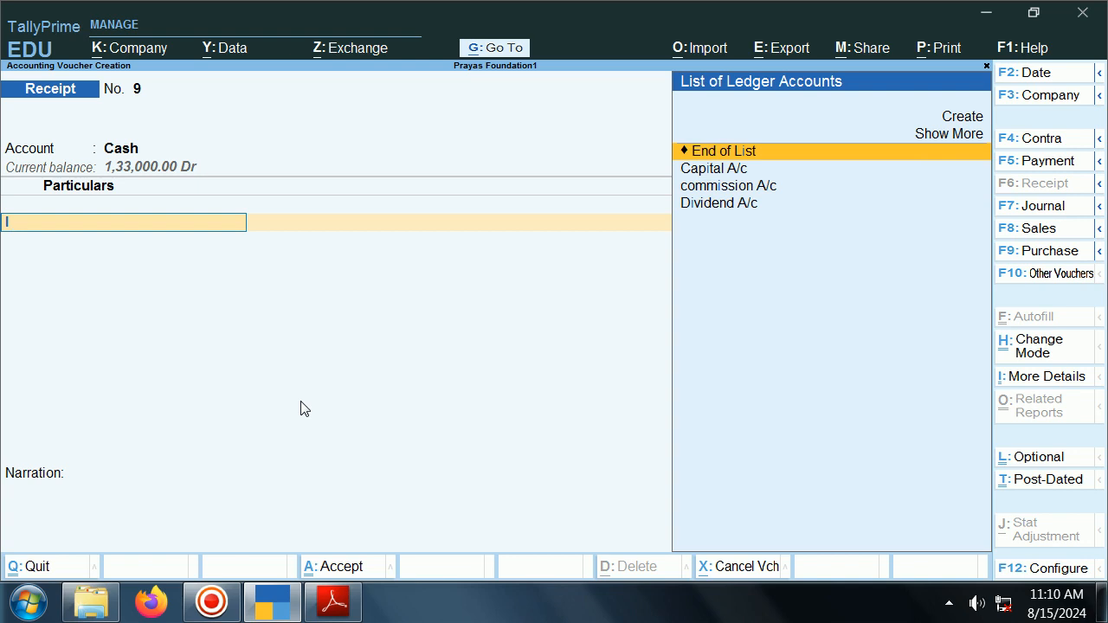
# Step: Create a ledger named Interest A/c under the Income (Indirect) group from the Particulars line of receipt No. 9, and save it
pyautogui.hotkey('alt', 'c')
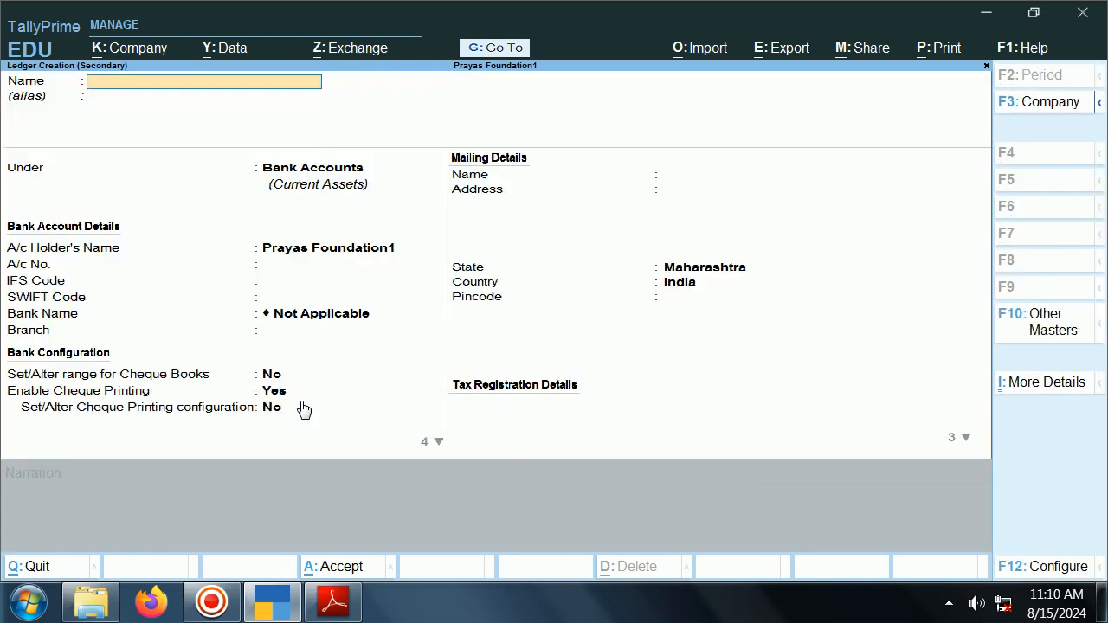
pyautogui.hotkey('ctrl', 'v')
pyautogui.write('A/c')
pyautogui.press('Return')
pyautogui.press('Return')
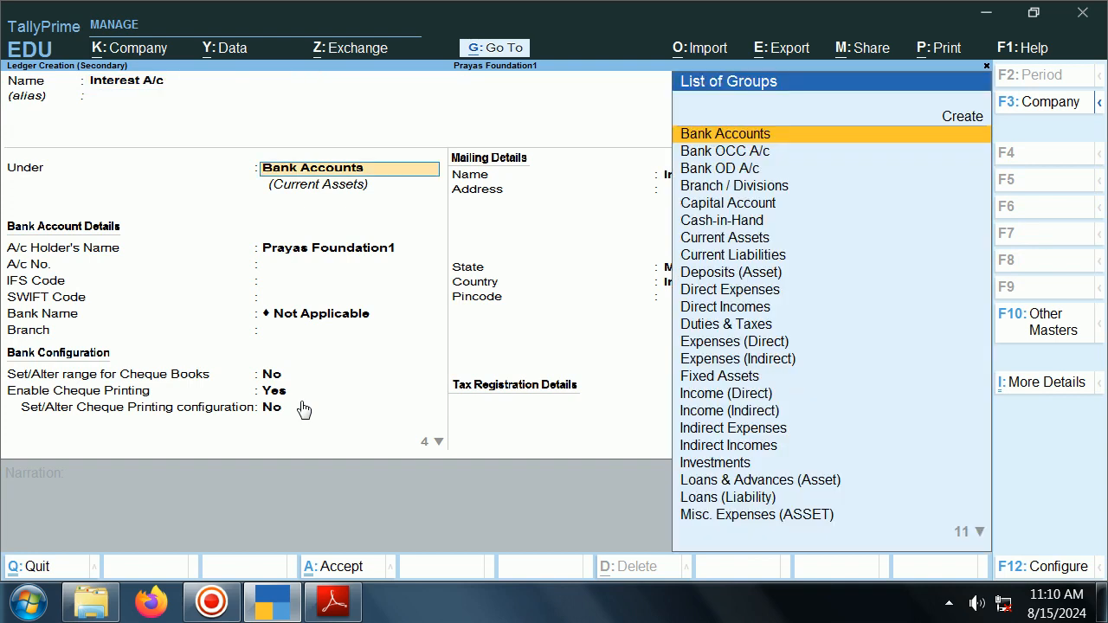
pyautogui.write('In')
pyautogui.press('Down')
pyautogui.press('Down')
pyautogui.press('Down')
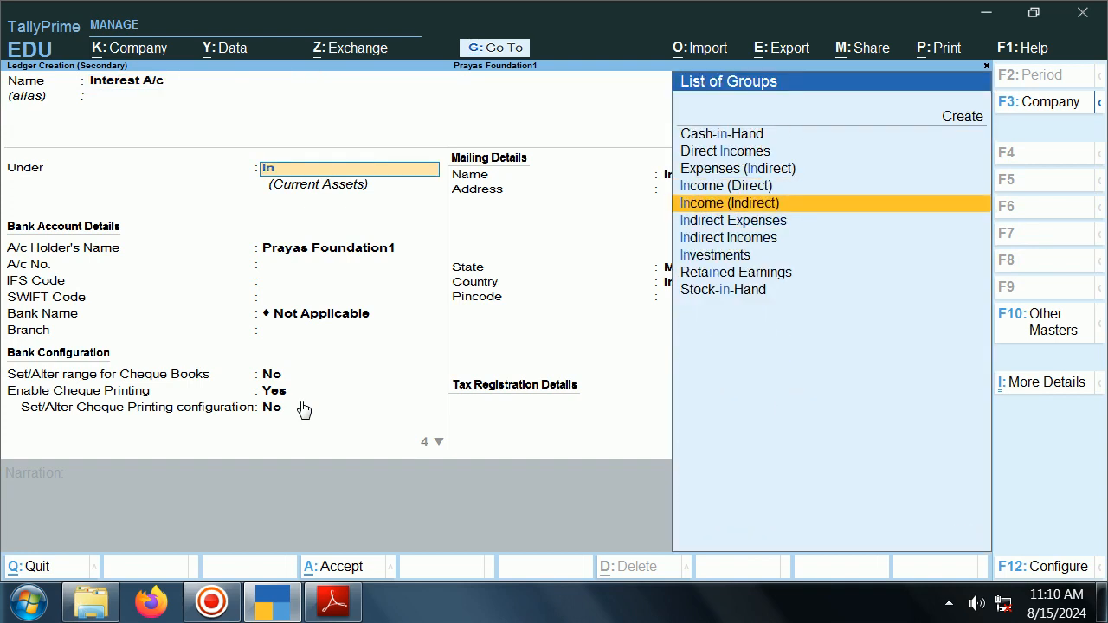
pyautogui.press('Return')
pyautogui.hotkey('ctrl', 'a')
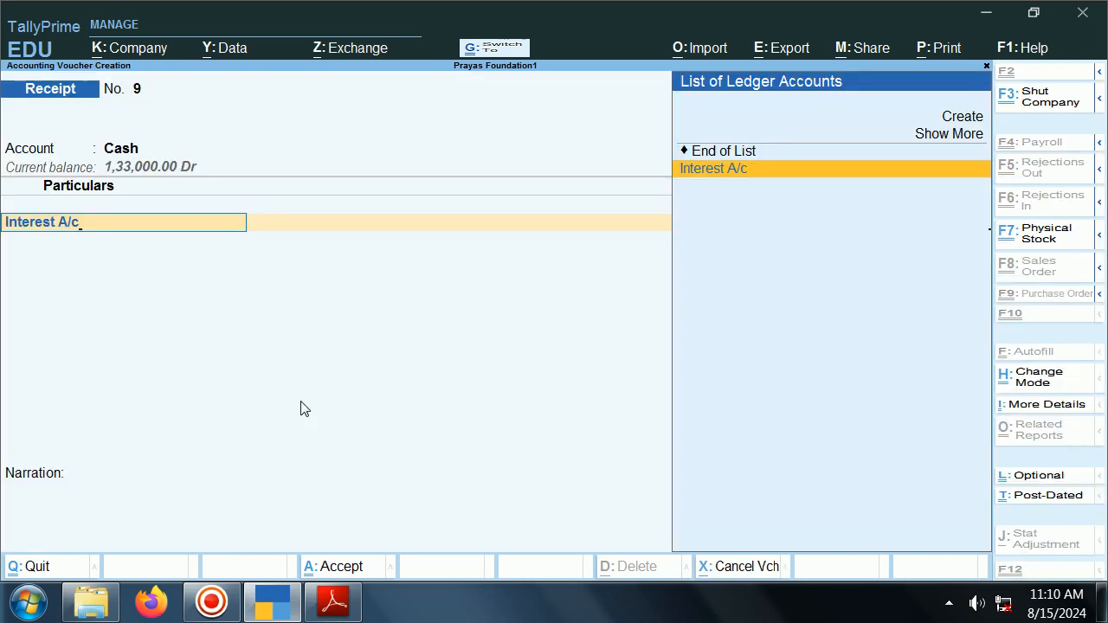
# Step: Check transaction 8's amount in the PDF, enter 200 for Interest A/c, and save receipt No. 9 with a blank narration
pyautogui.press('Return')
pyautogui.hotkey('alt', 'Tab')
pyautogui.hotkey('alt', 'Tab')
pyautogui.write('200')
pyautogui.press('Return')
pyautogui.press('Return')
pyautogui.press('Return')
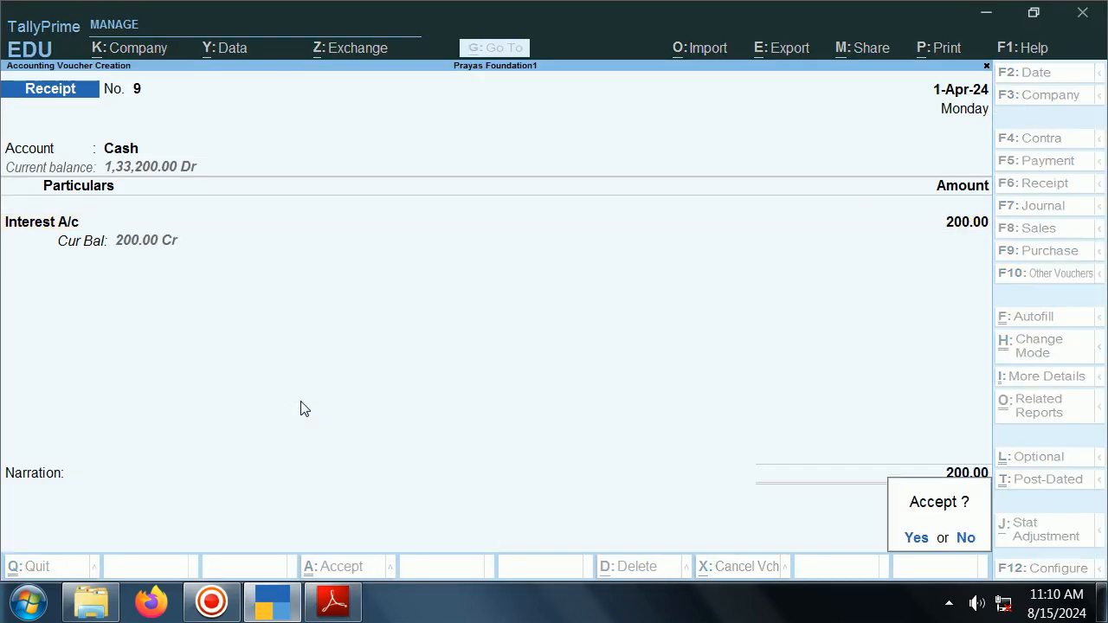
pyautogui.press('Return')
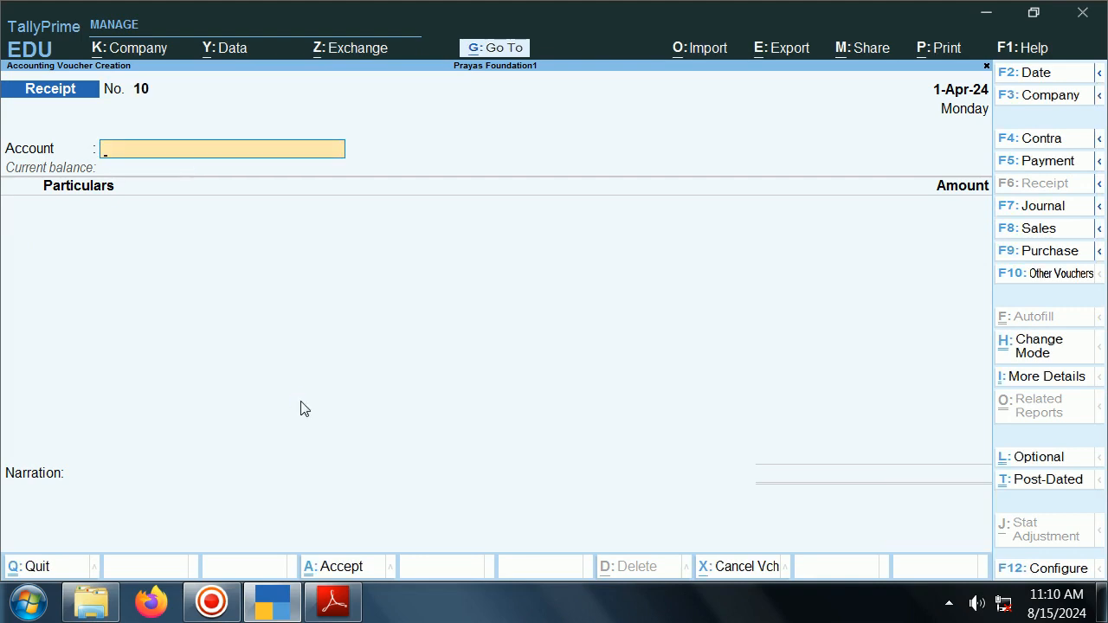
# Step: Select the word "Rent" in practice transaction 9 of Tally Prime Book.pdf, and return to TallyPrime
pyautogui.hotkey('alt', 'Tab')
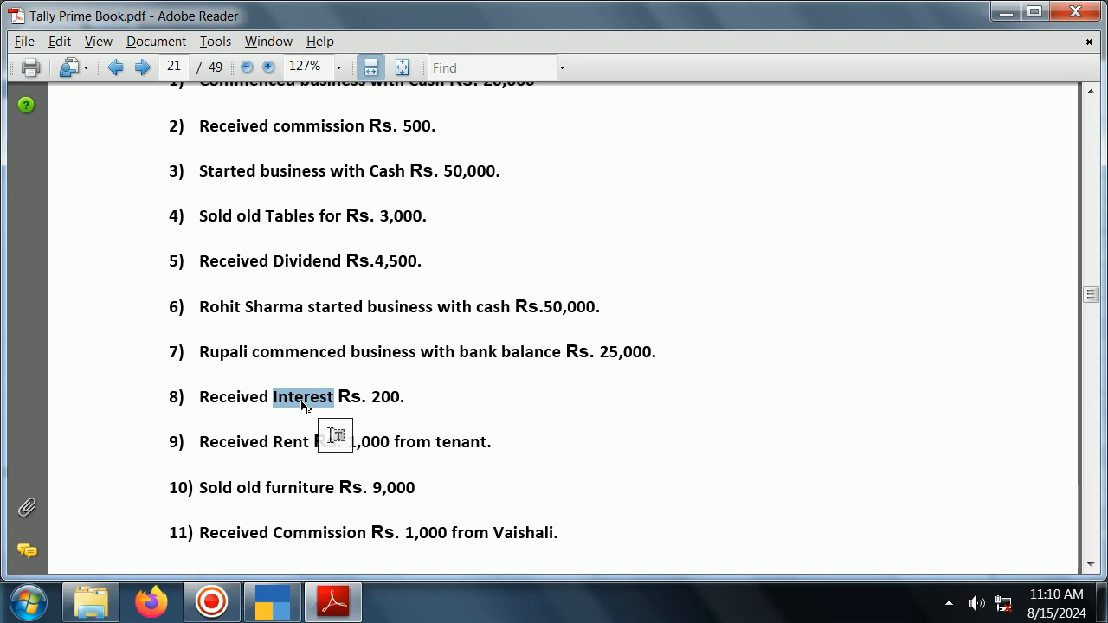
pyautogui.click(652, 505)
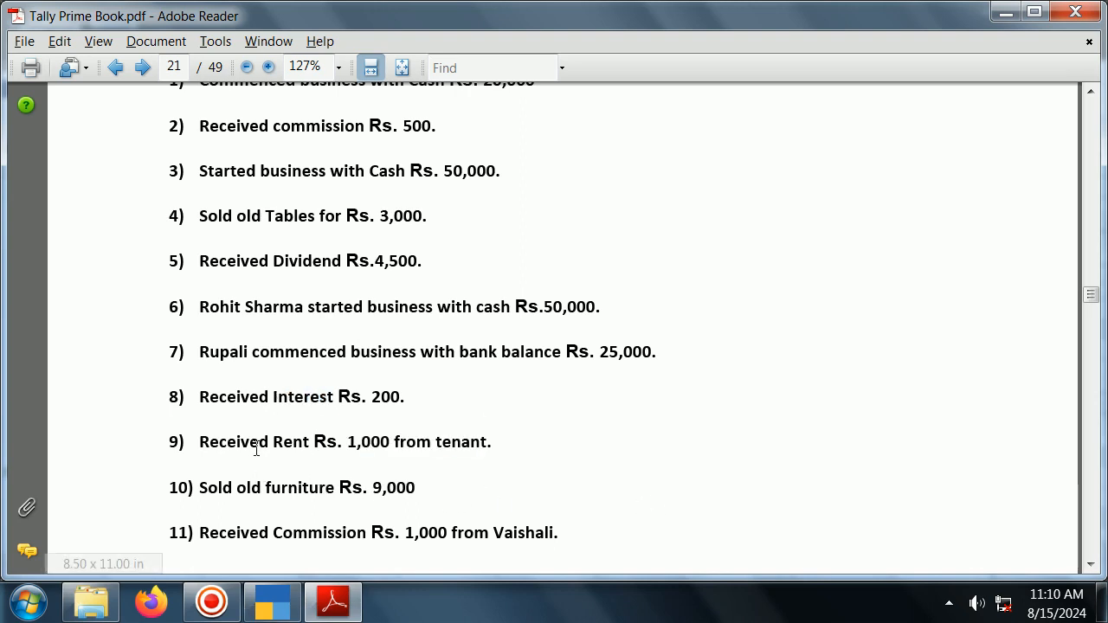
pyautogui.doubleClick(295, 442)
pyautogui.hotkey('alt', 'Tab')
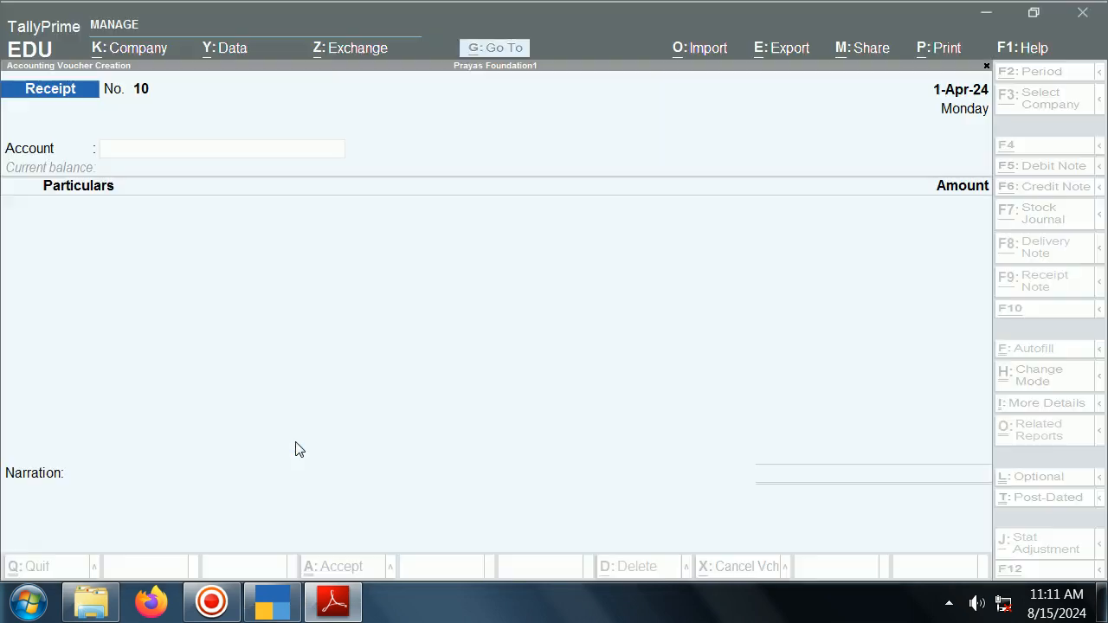
# Step: Set the account of receipt No. 10 to Cash, and look for a Rent ledger among the Particulars ledgers
pyautogui.write('Cash')
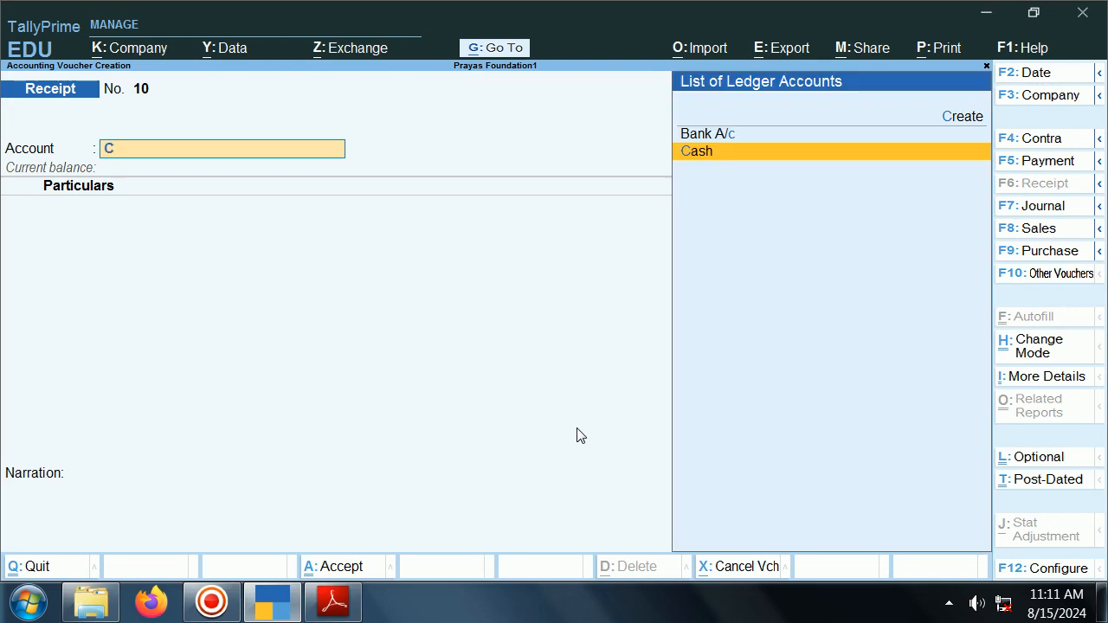
pyautogui.press('Return')
pyautogui.write('R')
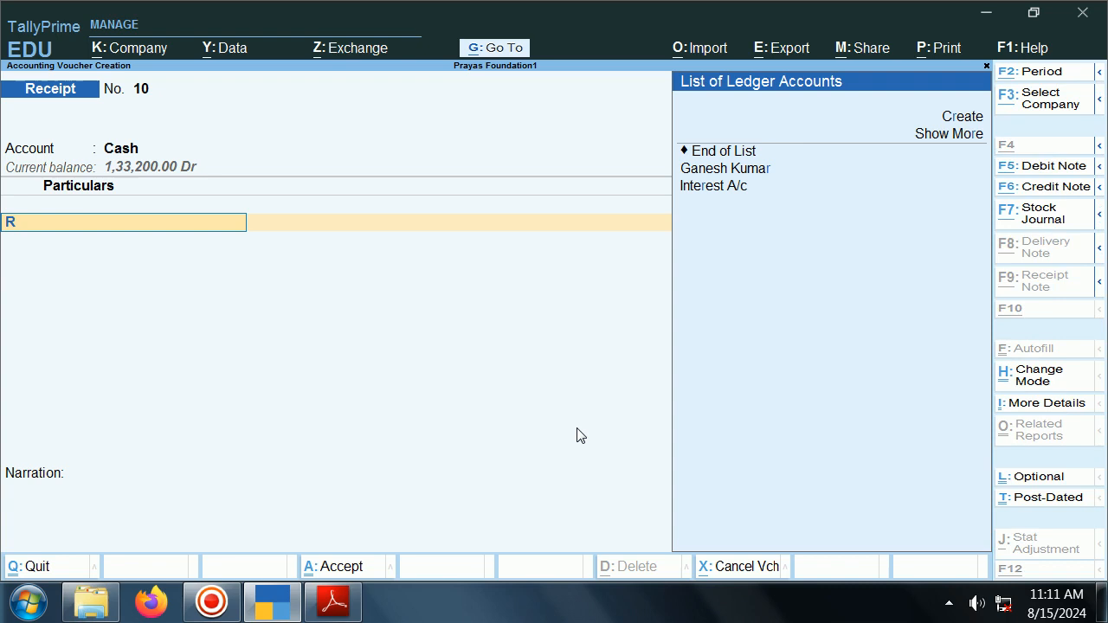
# Step: Create a ledger named Rent A/c under the Indirect Incomes group from the Particulars line of receipt No. 10, and save it
pyautogui.hotkey('alt', 'c')
pyautogui.write('Rent')
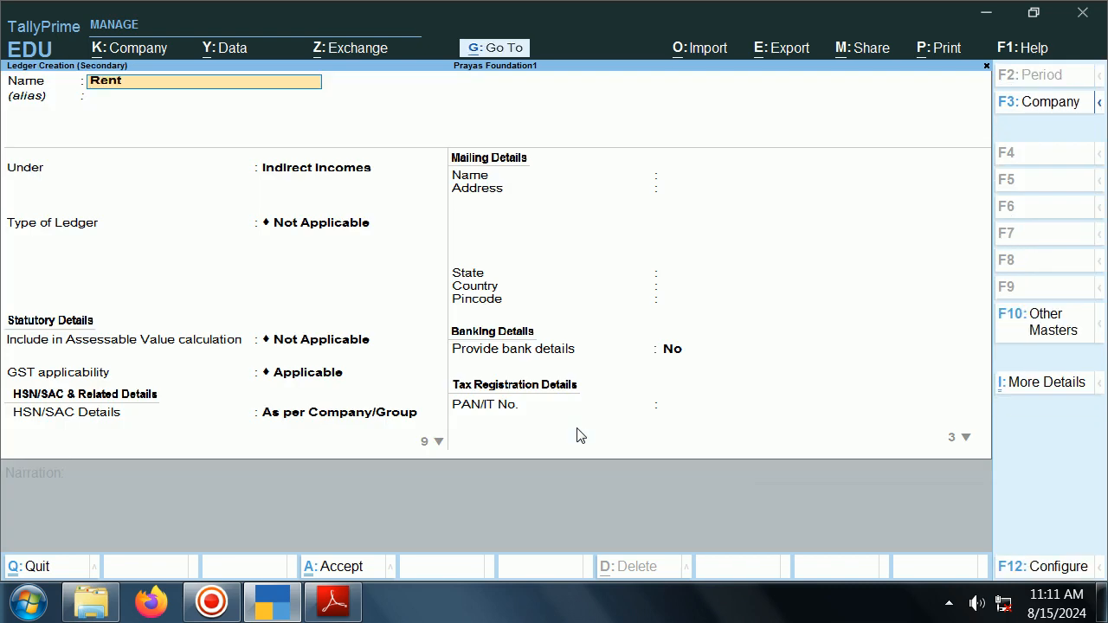
pyautogui.write(' A/c')
pyautogui.press('Return')
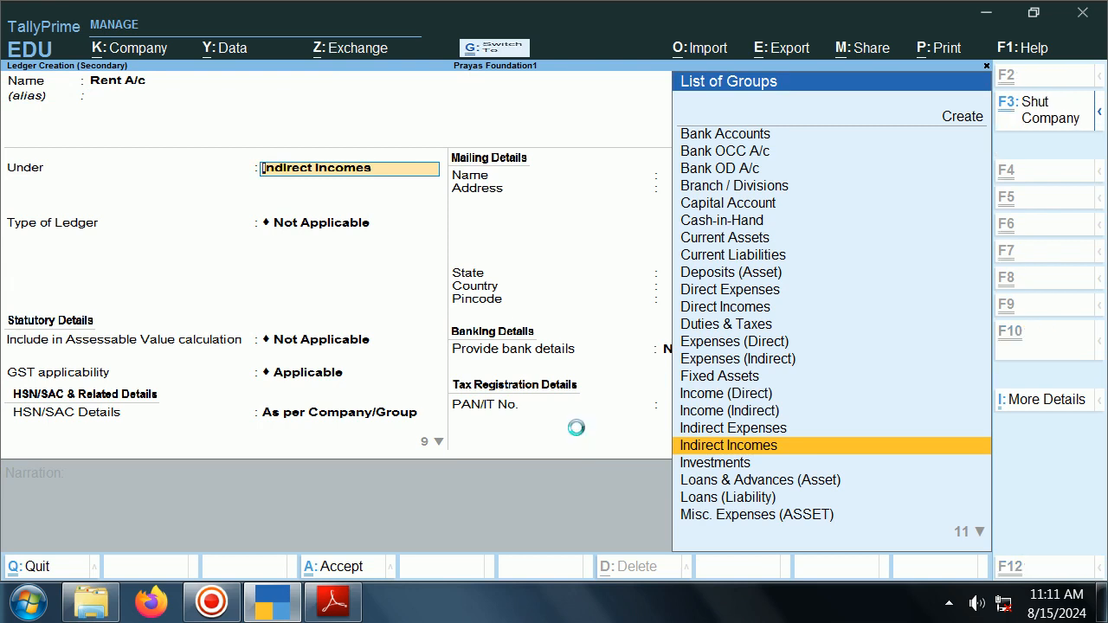
pyautogui.hotkey('ctrl', 'a')
# Step: Check transaction 9's amount in the PDF, enter 1000 for Rent A/c, and save receipt No. 10 with a blank narration
pyautogui.hotkey('alt', 'Tab')
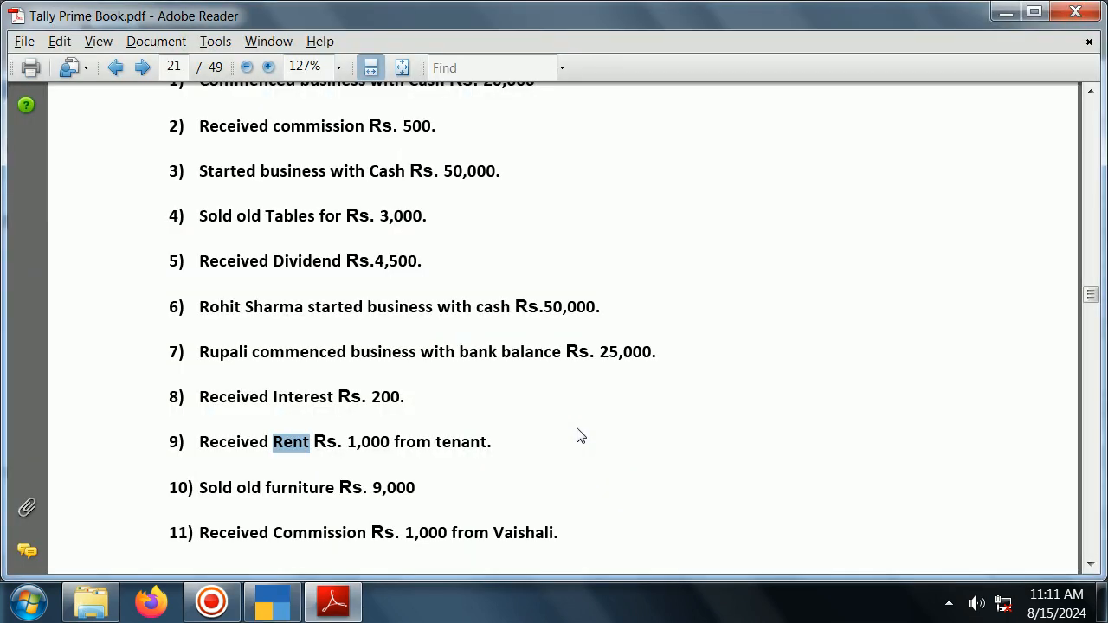
pyautogui.hotkey('alt', 'Tab')
pyautogui.write('1000')
pyautogui.press('Return')
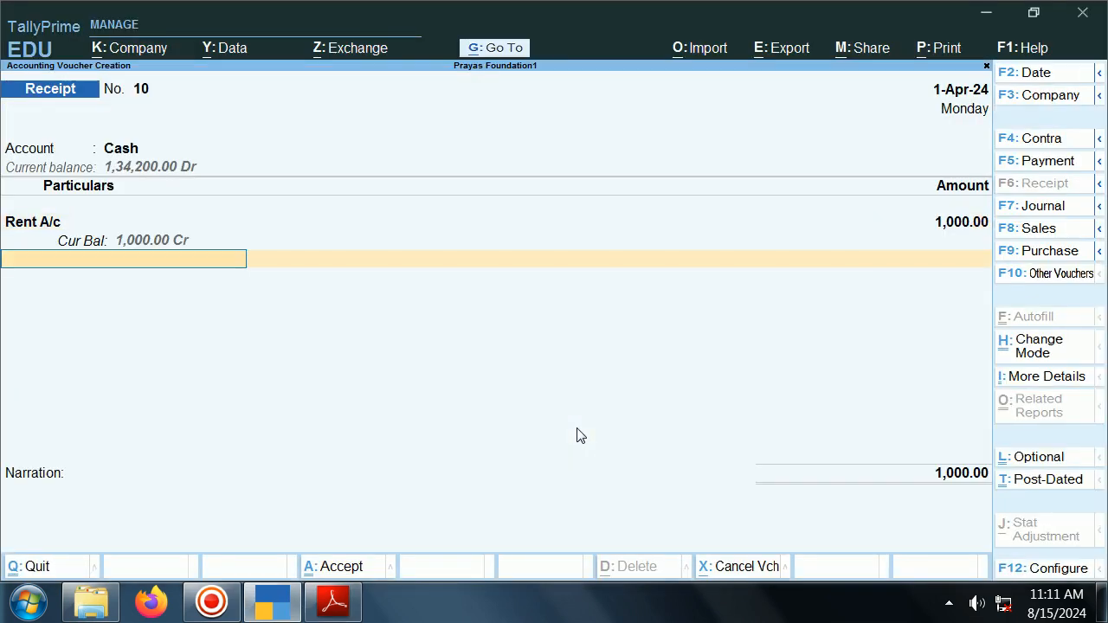
pyautogui.press('Return')
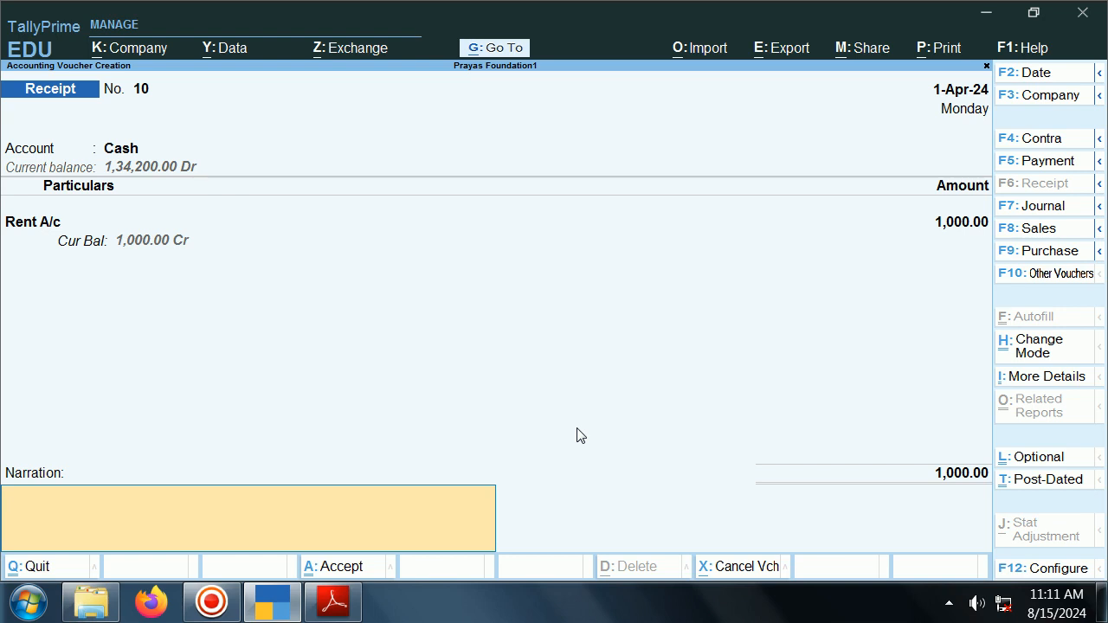
pyautogui.press('Return')
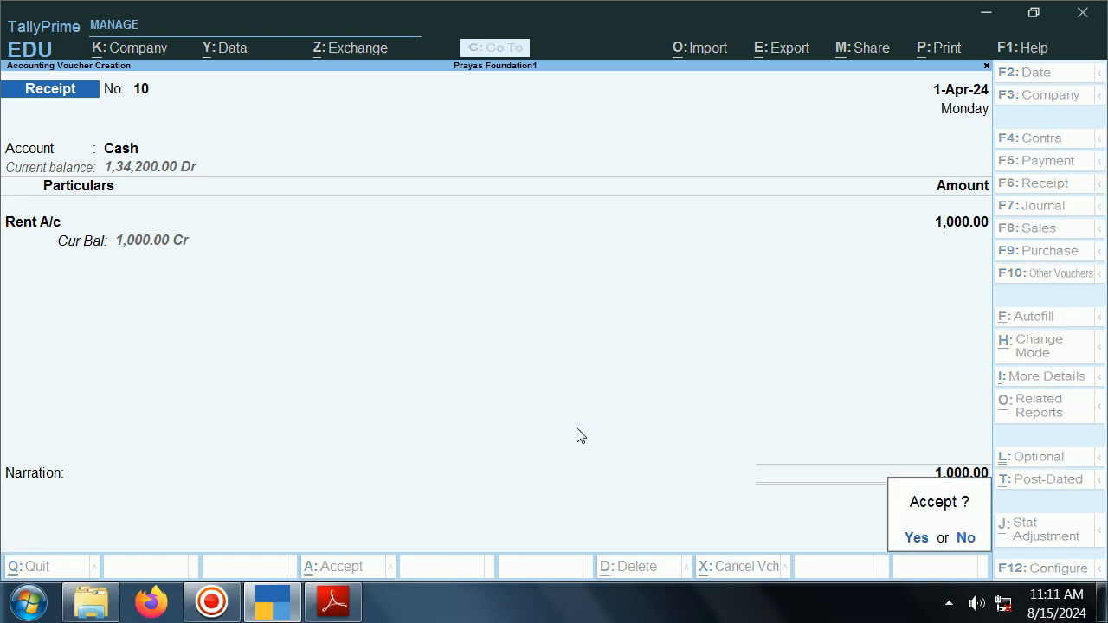
# Step: Select the word "furniture" in practice transaction 10 of the PDF, and set the account of receipt No. 11 to Cash in TallyPrime
pyautogui.hotkey('alt', 'Tab')
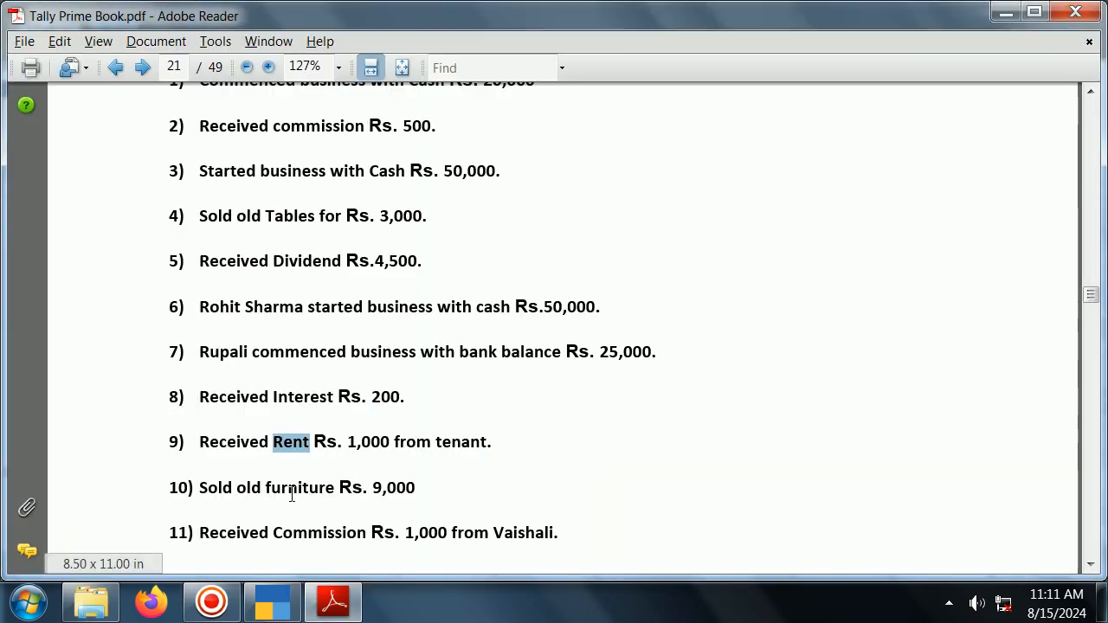
pyautogui.doubleClick(292, 490)
pyautogui.hotkey('alt', 'Tab')
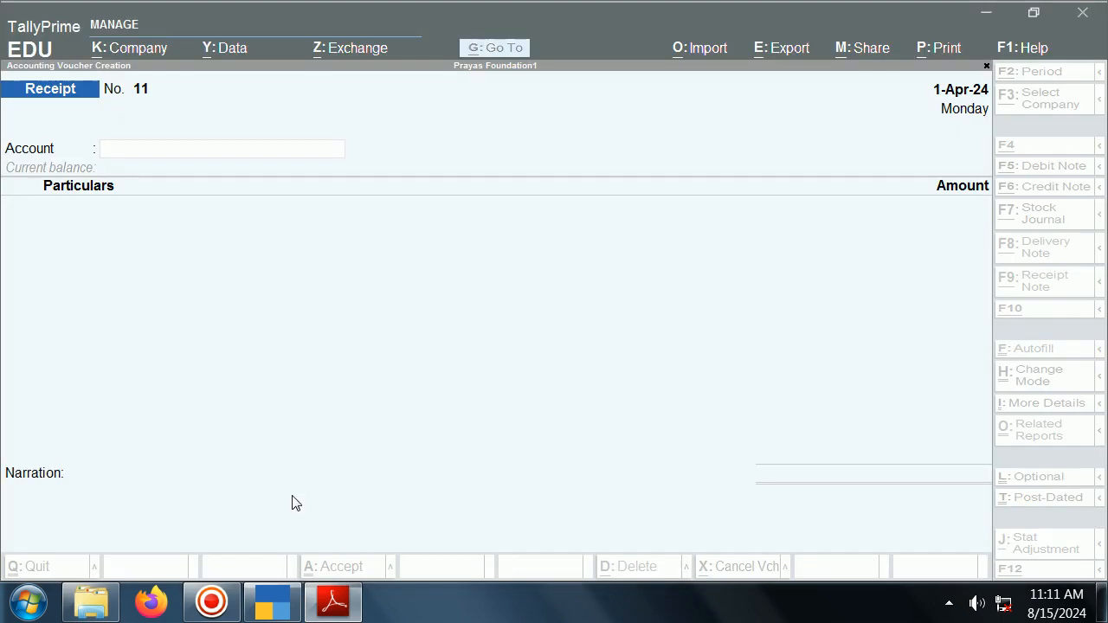
pyautogui.write('C')
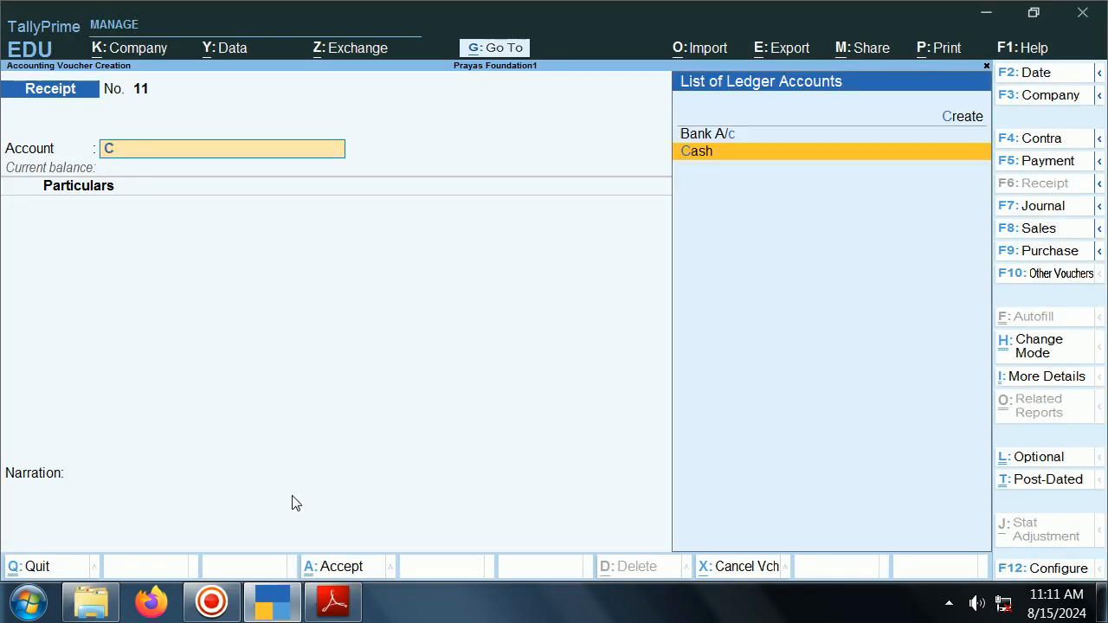
pyautogui.press('Return')
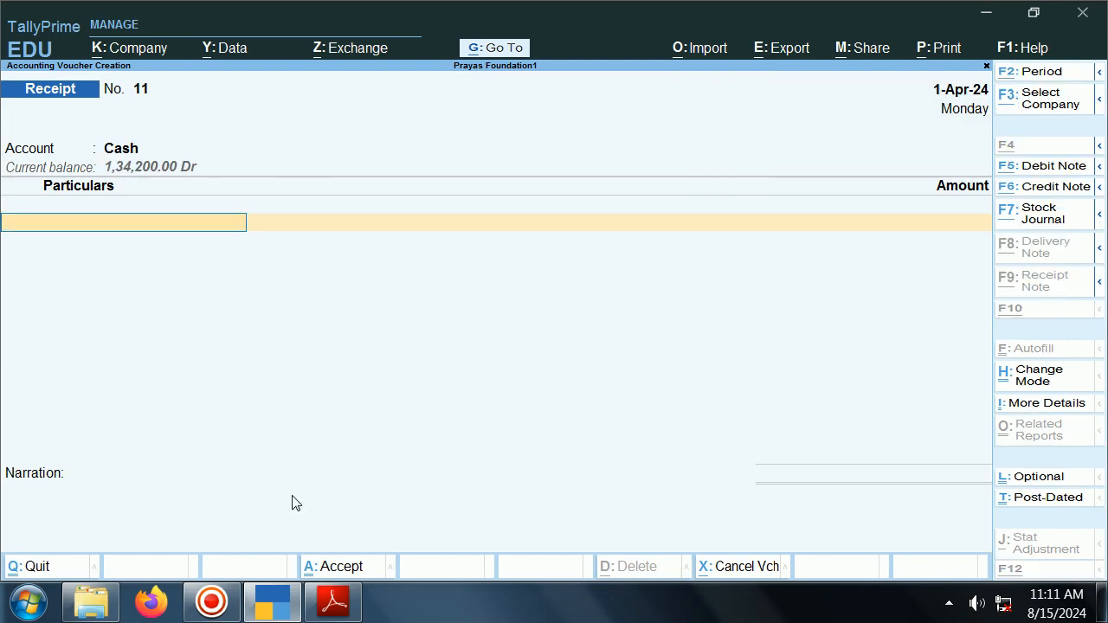
# Step: Create a ledger named furniture A/c under the Fixed Assets group from the Particulars line of receipt No. 11, and save it
pyautogui.hotkey('alt', 'c')
pyautogui.write('furniture A/c')
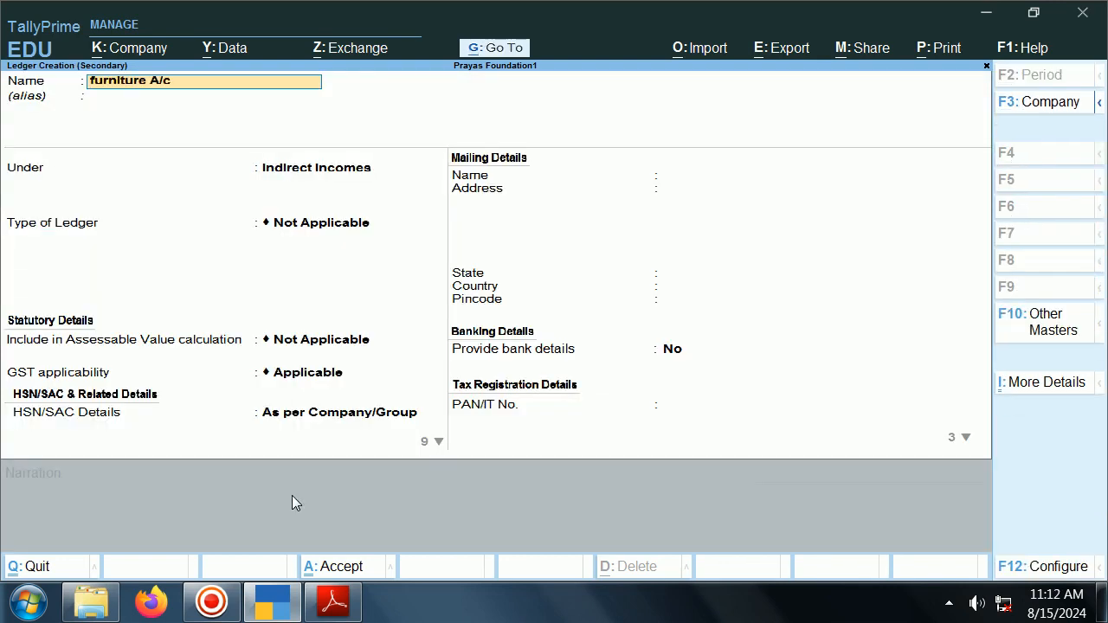
pyautogui.press('Return')
pyautogui.press('Return')
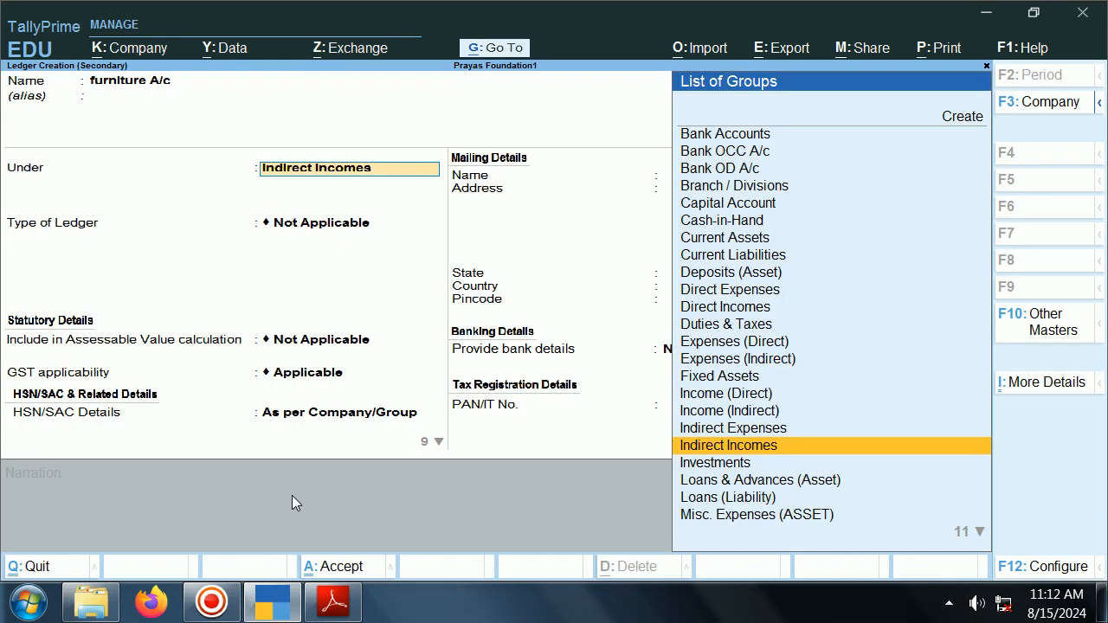
pyautogui.write('Fi')
pyautogui.press('Return')
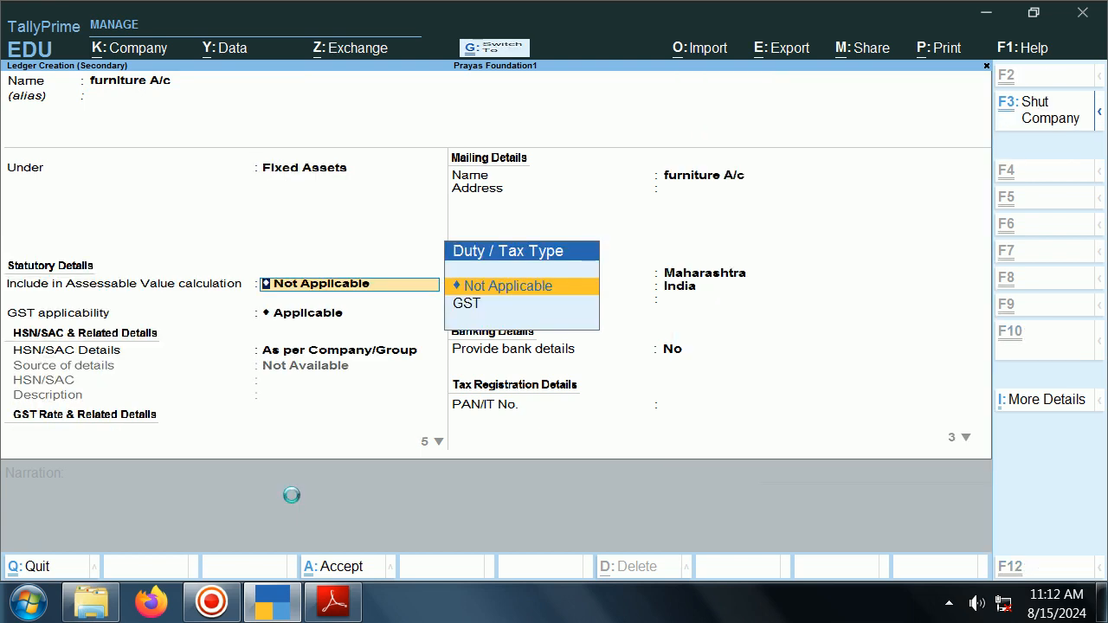
pyautogui.hotkey('ctrl', 'a')
# Step: Check transaction 10's amount in the PDF, enter 9000 for furniture A/c, and save receipt No. 11 with a blank narration
pyautogui.hotkey('alt', 'Tab')
pyautogui.hotkey('alt', 'Tab')
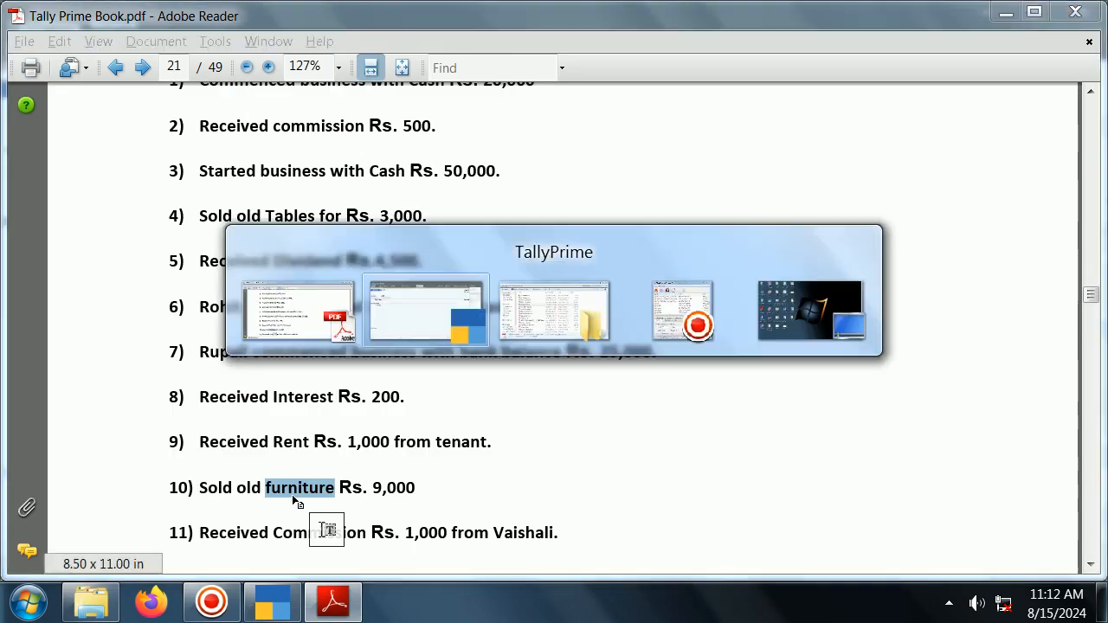
pyautogui.write('9000')
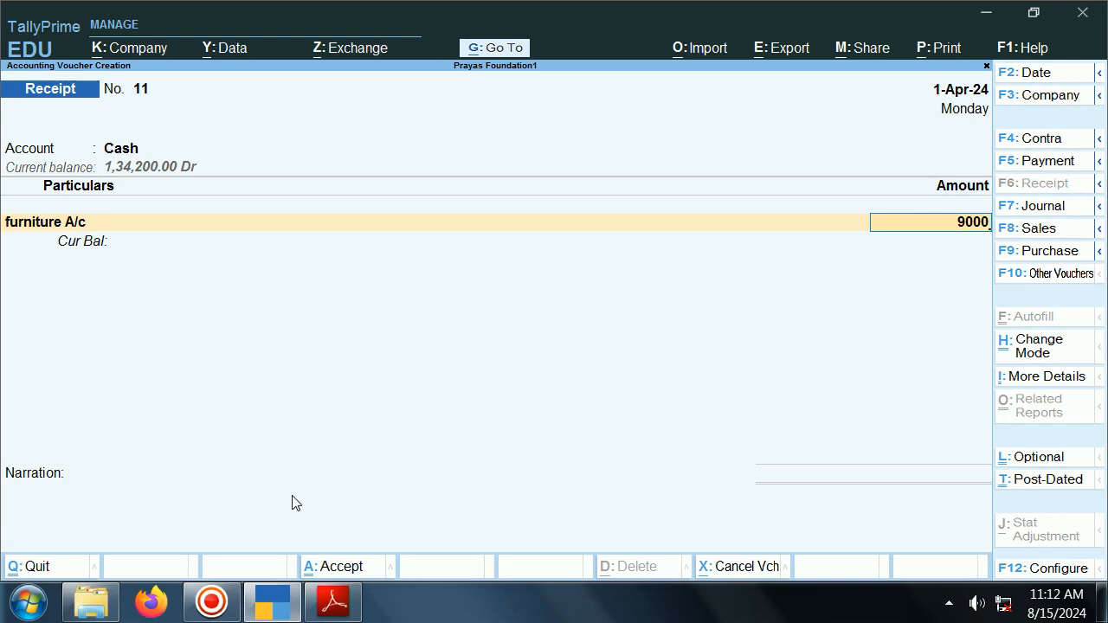
pyautogui.press('Return')
pyautogui.press('Return')
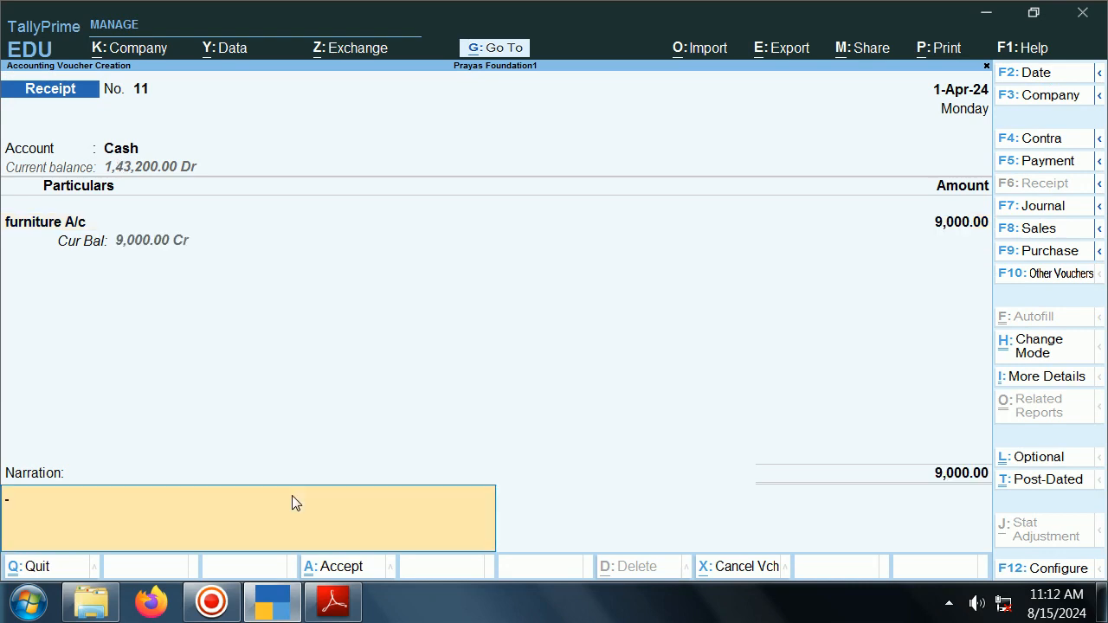
pyautogui.press('Return')
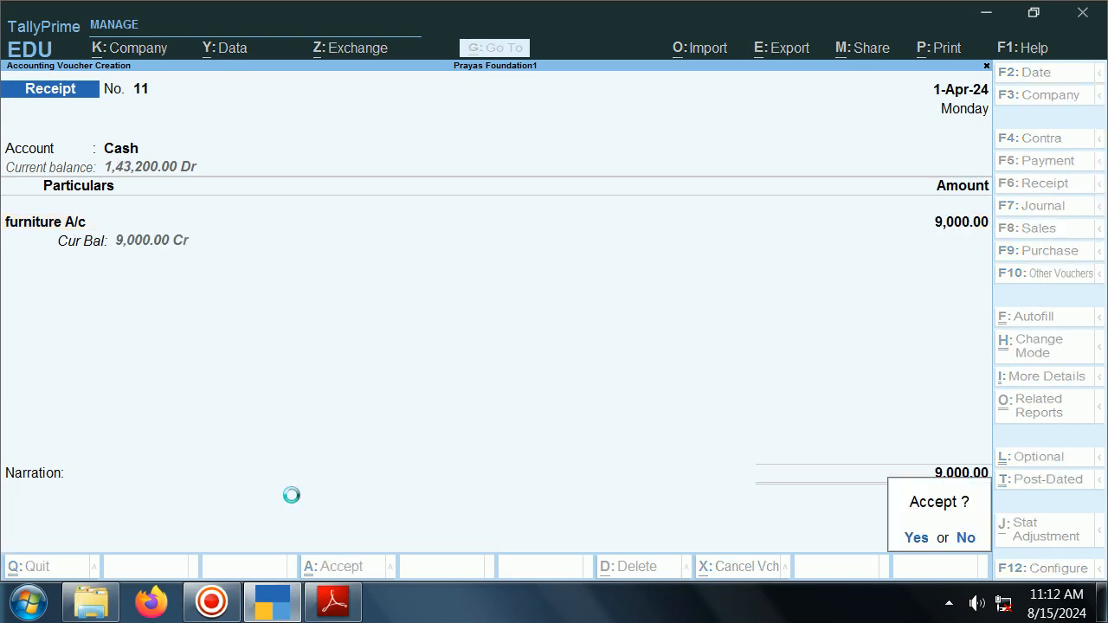
pyautogui.press('Return')
# Step: Select the word "Commission" in practice transaction 11 of Tally Prime Book.pdf, and return to TallyPrime
pyautogui.hotkey('alt', 'Tab')
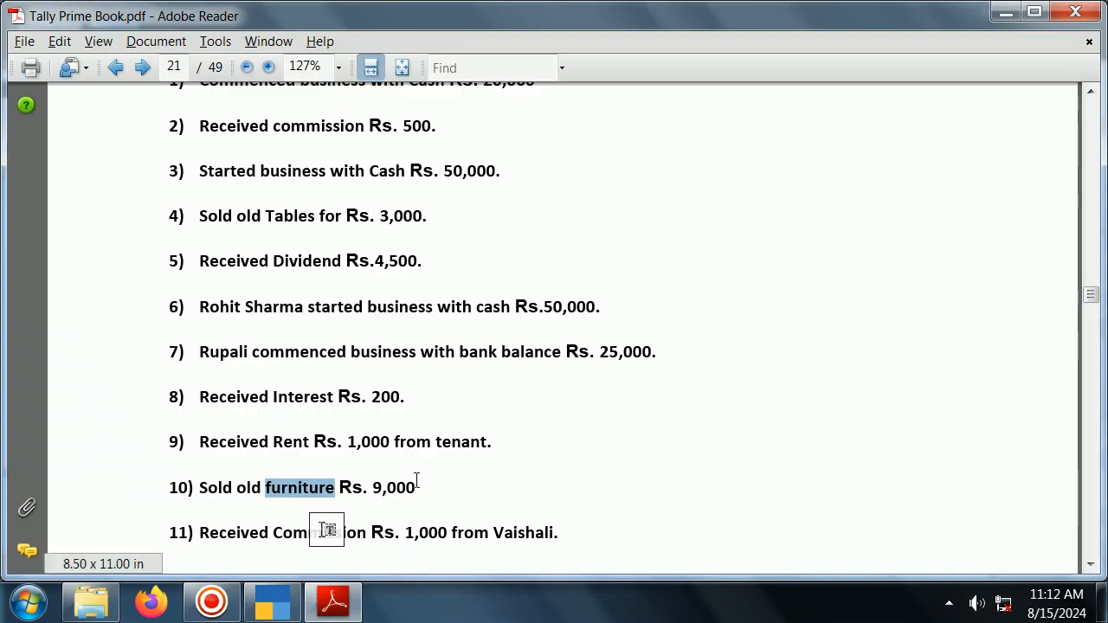
pyautogui.click(561, 468)
pyautogui.click(320, 533)
pyautogui.doubleClick(319, 532)
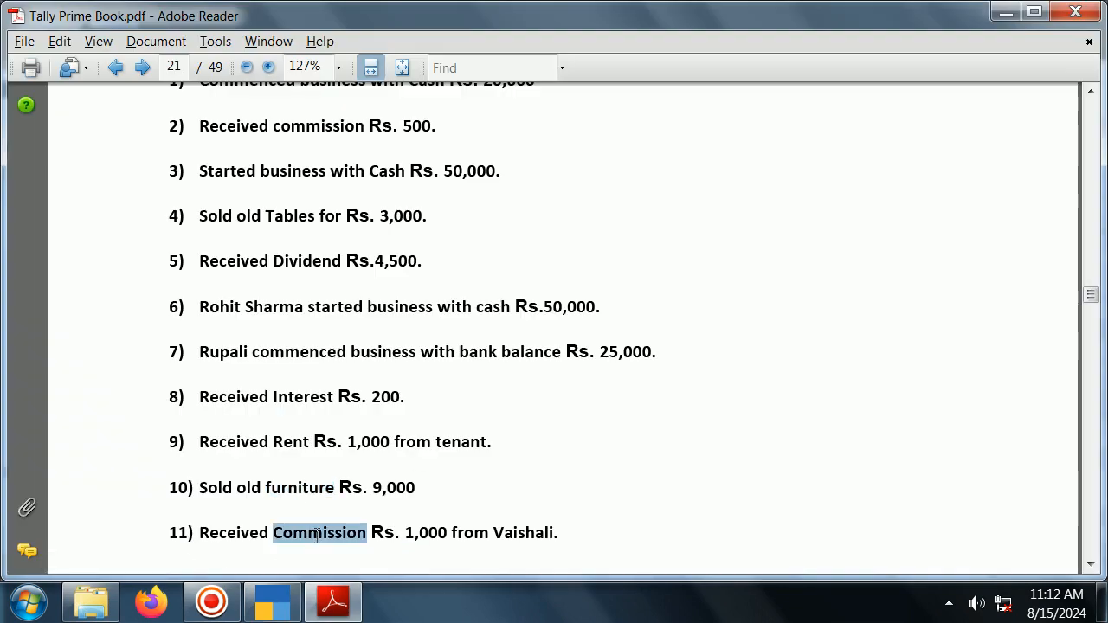
pyautogui.hotkey('alt', 'Tab')
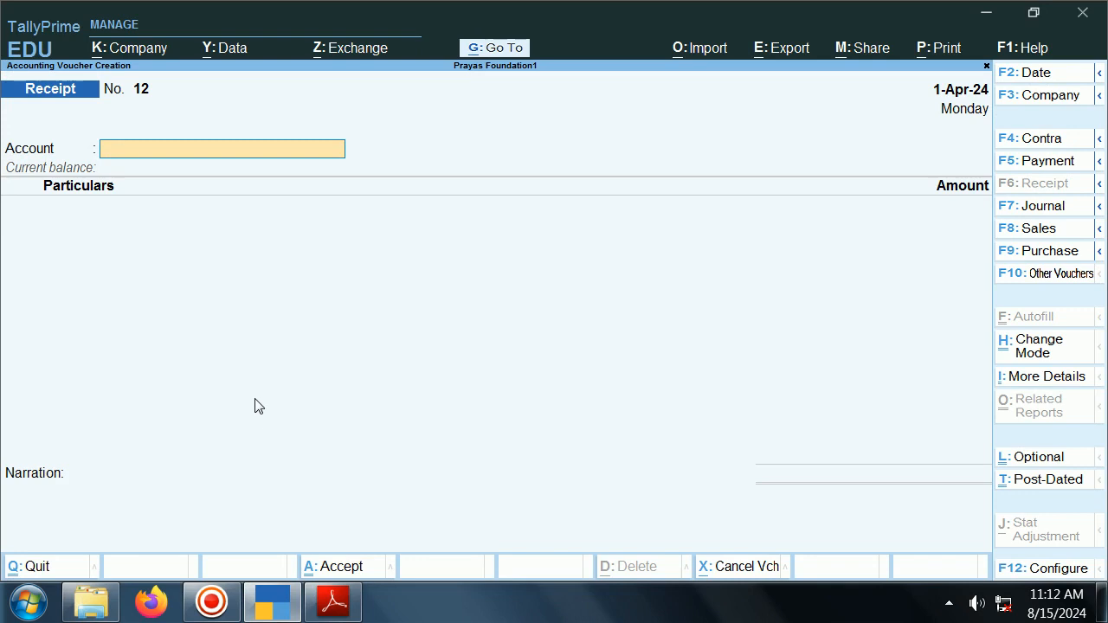
# Step: Set the account of receipt No. 12 to Cash, and choose the existing commission A/c ledger under Particulars
pyautogui.write('C')
pyautogui.press('Return')
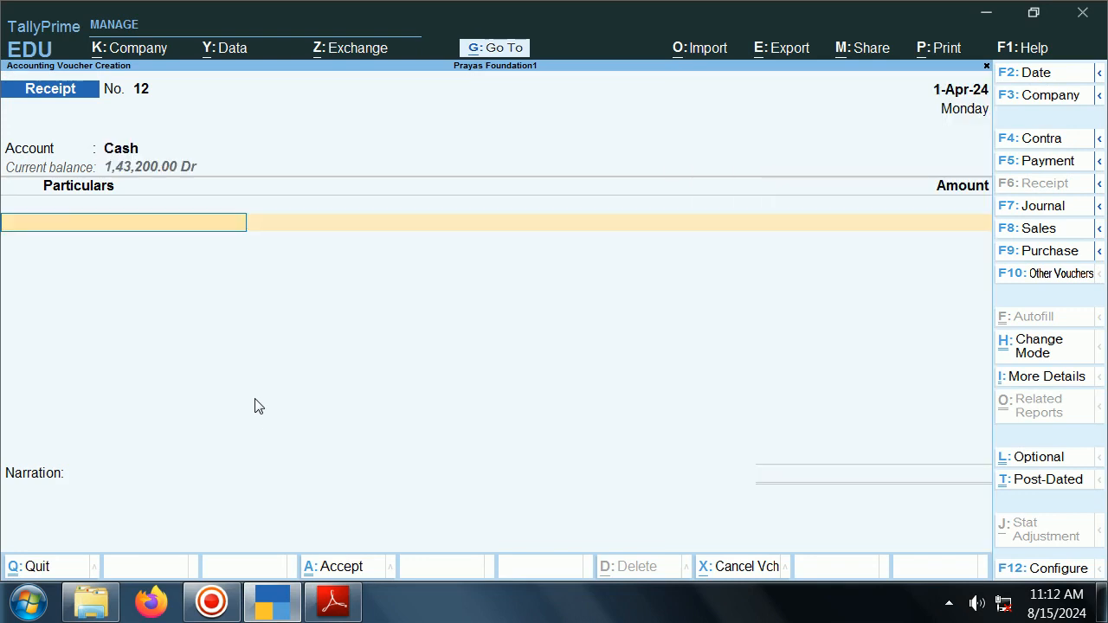
pyautogui.write('C')
pyautogui.press('Down')
pyautogui.press('Down')
pyautogui.press('Up')
pyautogui.press('Return')
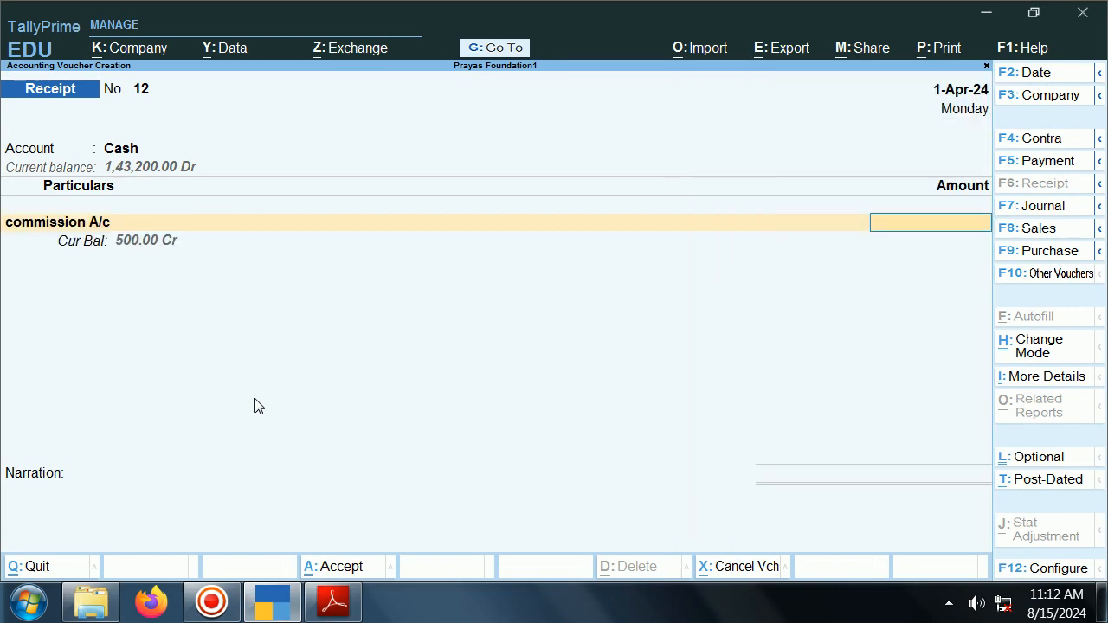
# Step: Copy the full sentence of practice transaction 11 from Tally Prime Book.pdf, and return to TallyPrime
pyautogui.hotkey('alt', 'Tab')
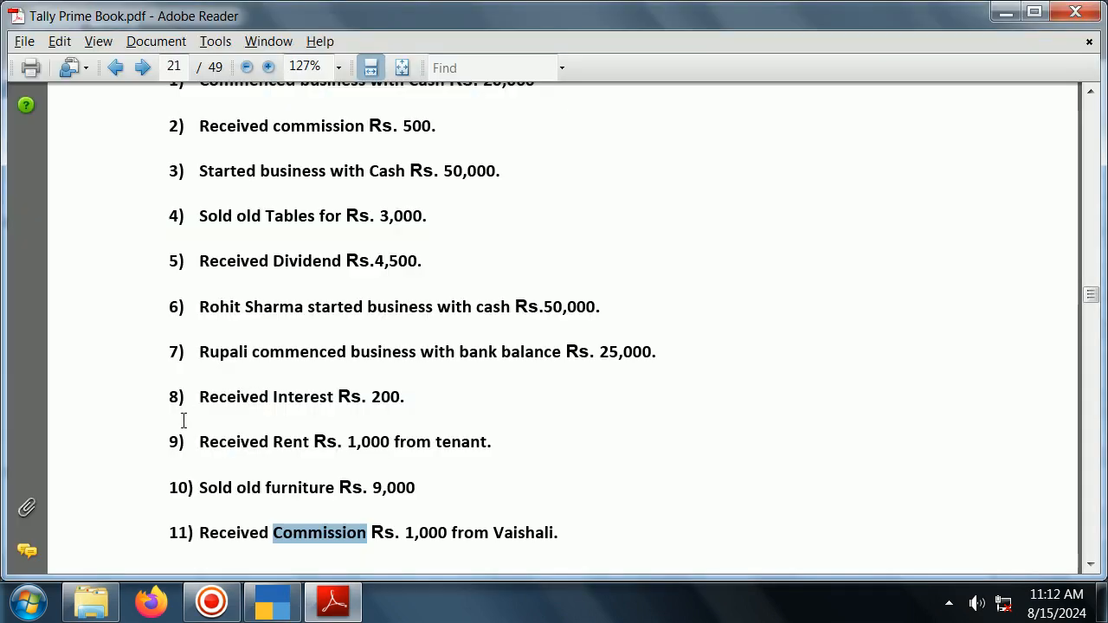
pyautogui.click(200, 535)
pyautogui.moveTo(200, 534); pyautogui.dragTo(589, 536)
pyautogui.hotkey('ctrl', 'c')
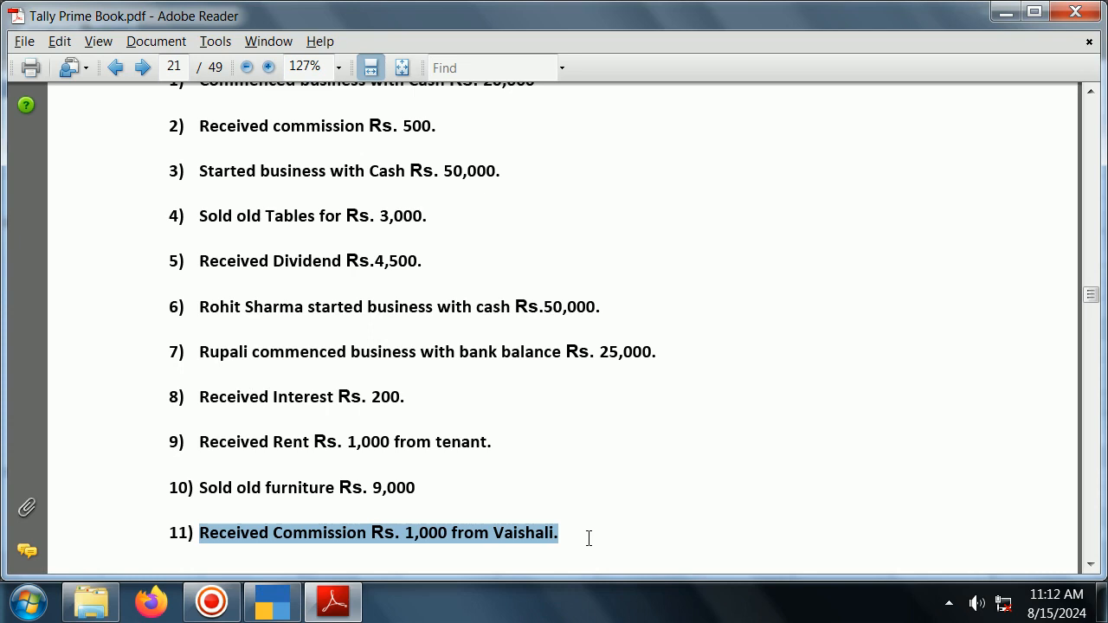
pyautogui.hotkey('alt', 'Tab')
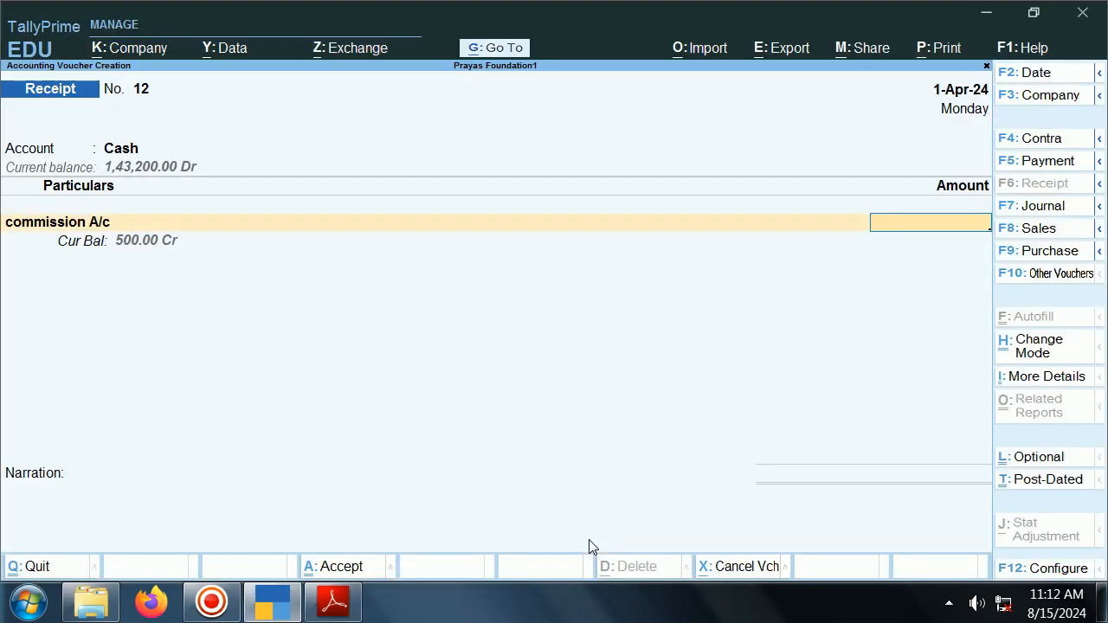
# Step: Enter 1000 for commission A/c, paste the copied transaction sentence as the narration, and save receipt No. 12
pyautogui.write('1000')
pyautogui.press('Return')
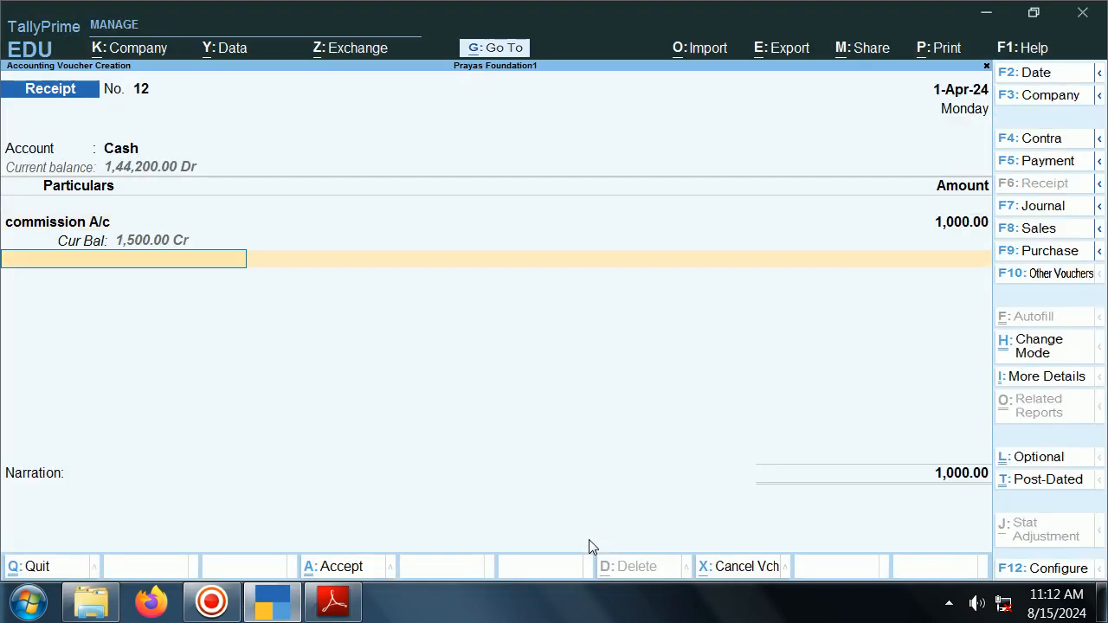
pyautogui.press('Return')
pyautogui.hotkey('ctrl', 'v')
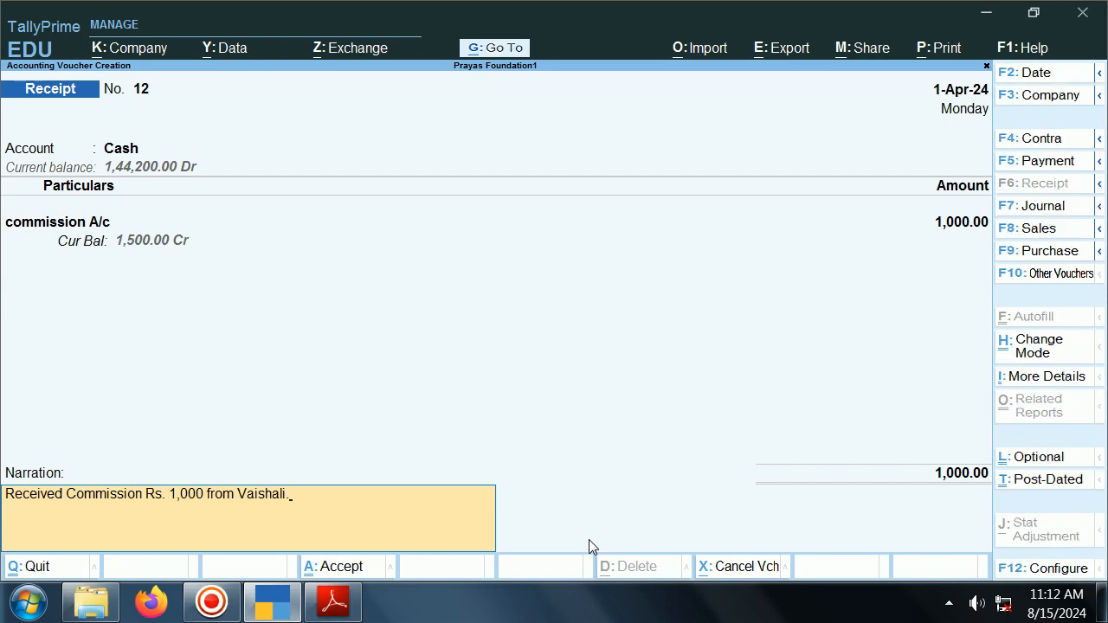
pyautogui.press('Return')
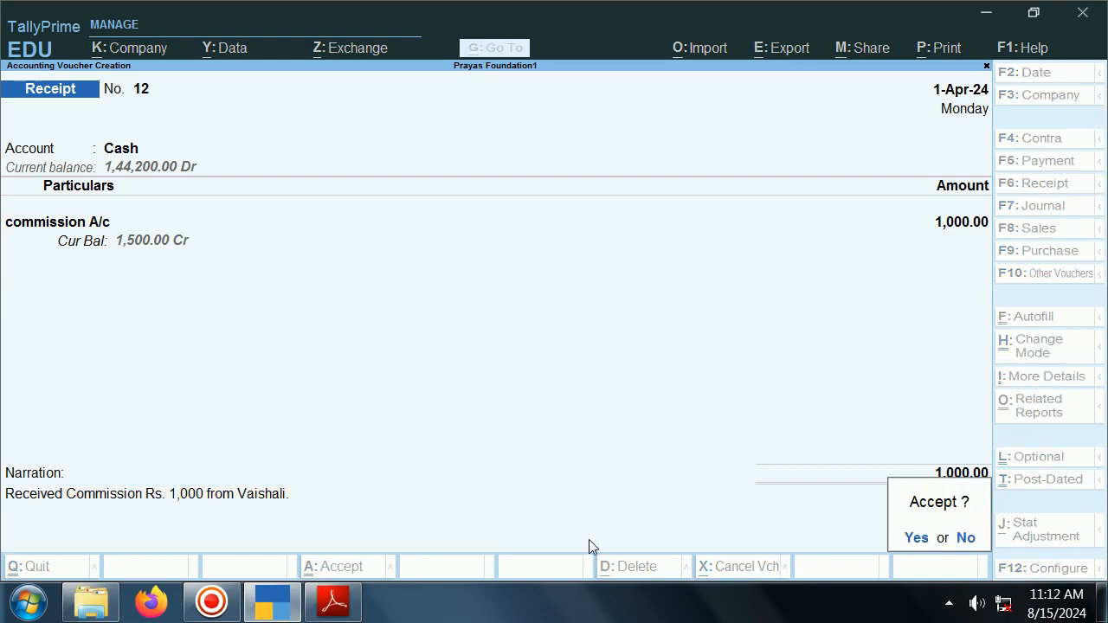
pyautogui.press('Return')
# Step: Switch to Tally Prime Book.pdf, clear the text selection, and review the practice transactions from the first one
pyautogui.hotkey('alt', 'Tab')
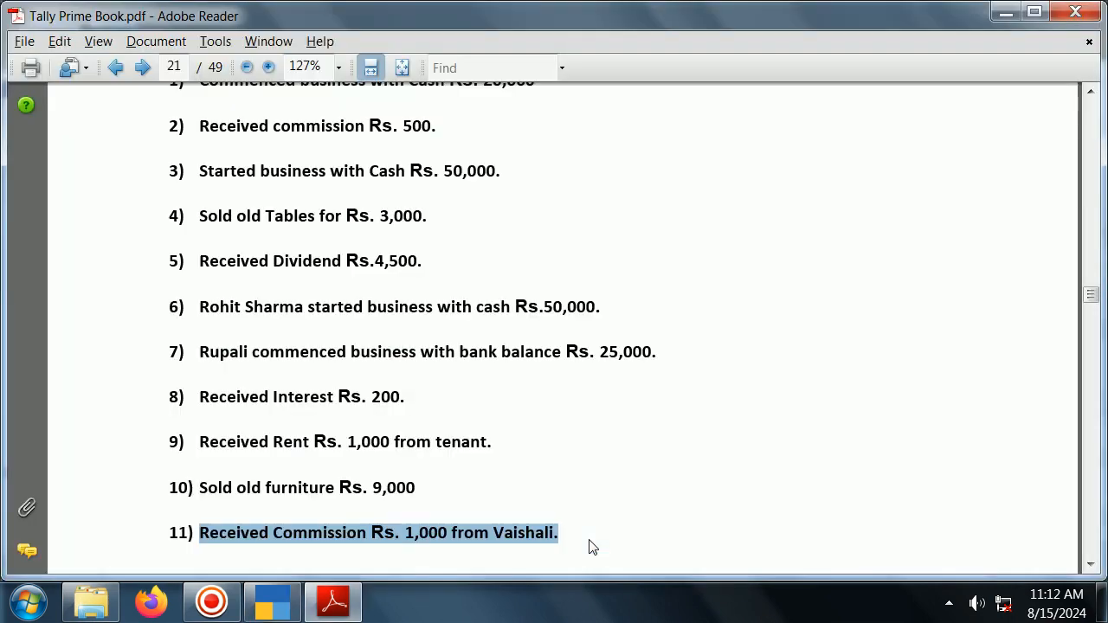
pyautogui.click(468, 396)
pyautogui.scroll(5, 468, 397)
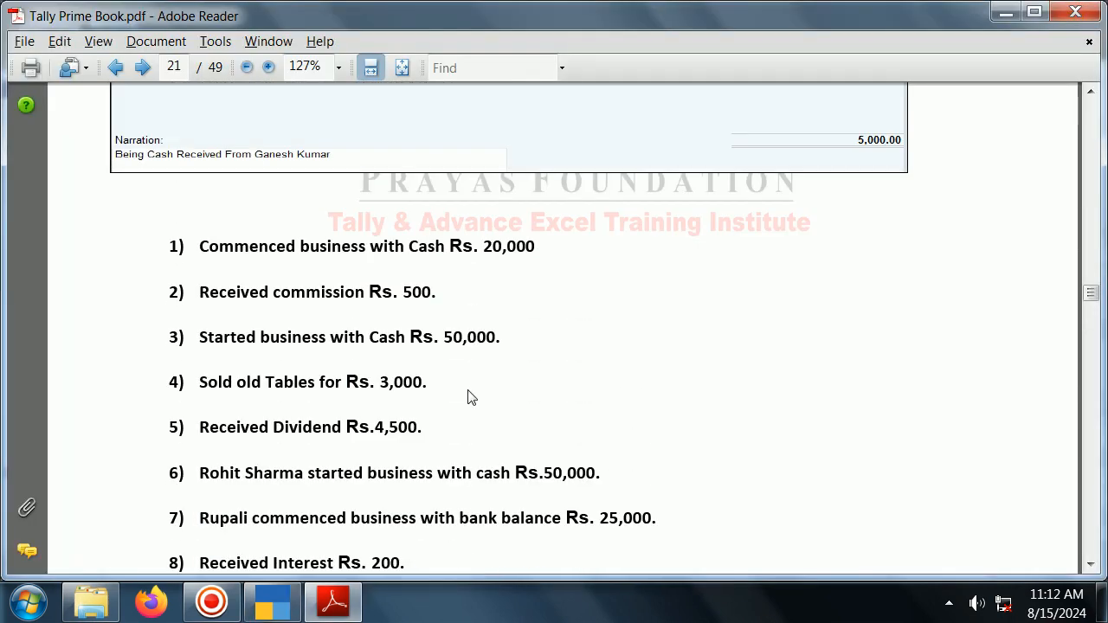
# Step: Switch back to TallyPrime, leave the blank receipt voucher, and open the Day Book to review the recorded vouchers
pyautogui.scroll(3, 468, 390)
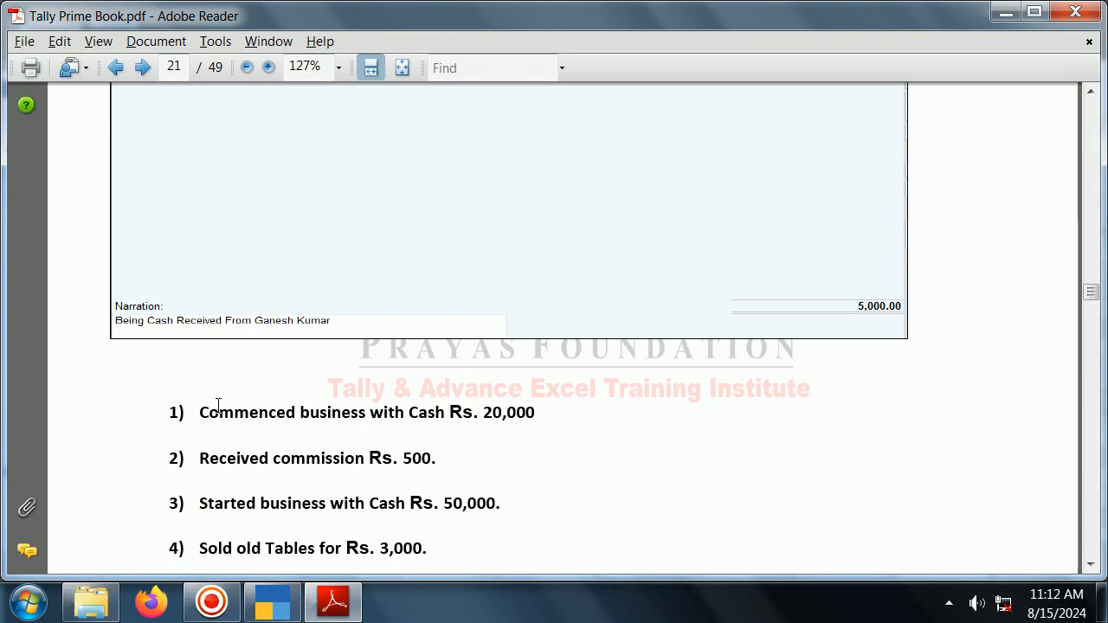
pyautogui.click(275, 608)
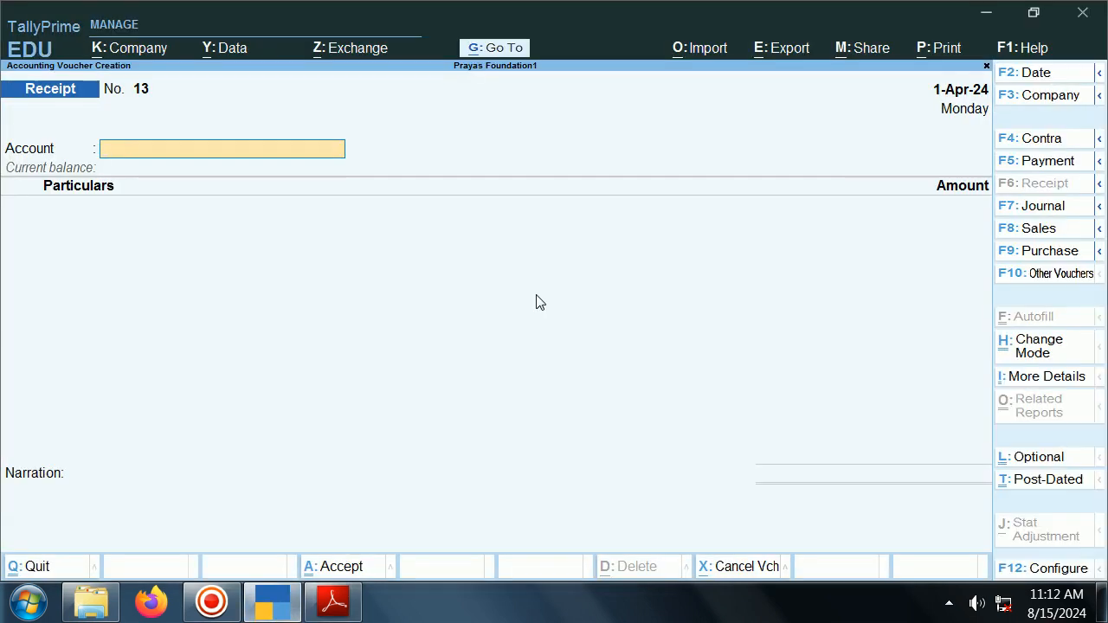
pyautogui.press('Escape')
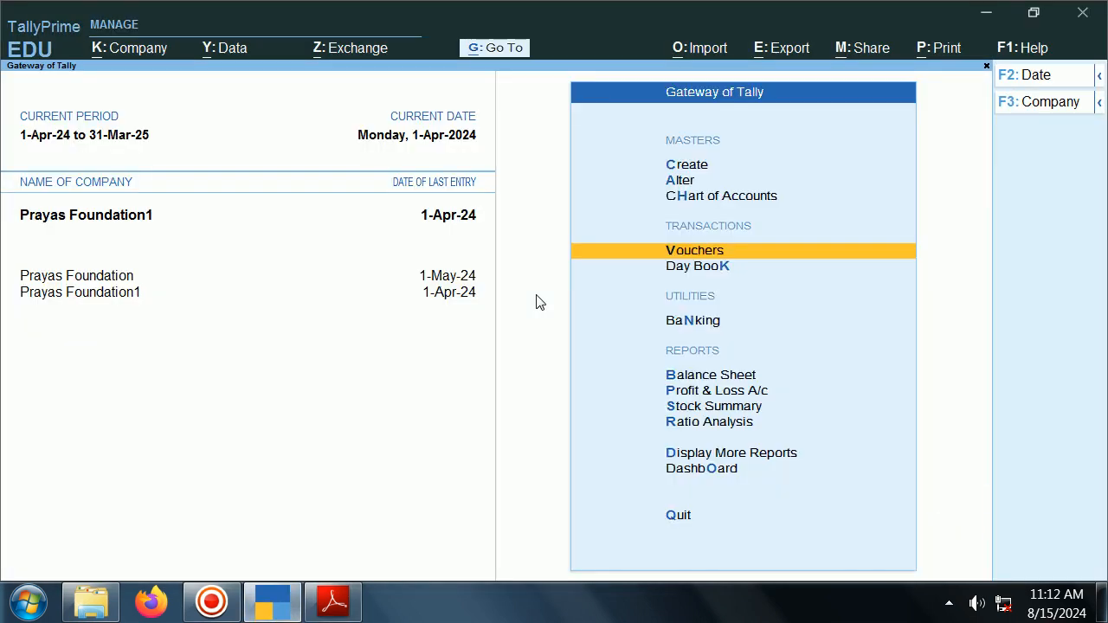
pyautogui.press('Down')
pyautogui.press('Down')
pyautogui.press('Up')
pyautogui.press('Return')
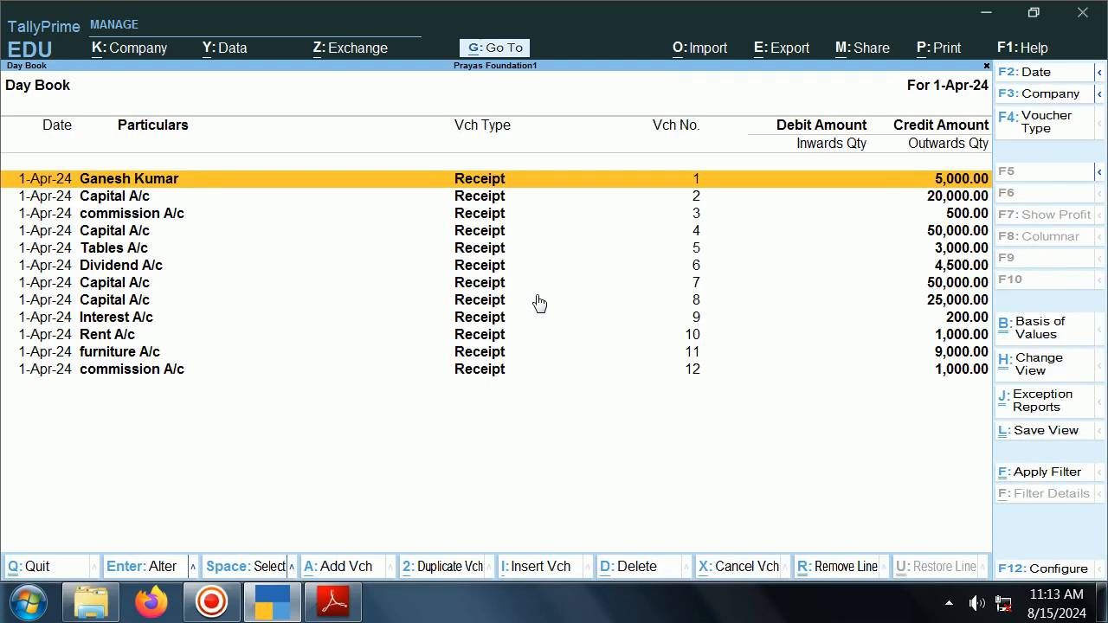
# Step: Open receipt No. 1 from the Day Book to view its entry, and quit it without saving
pyautogui.press('Return')
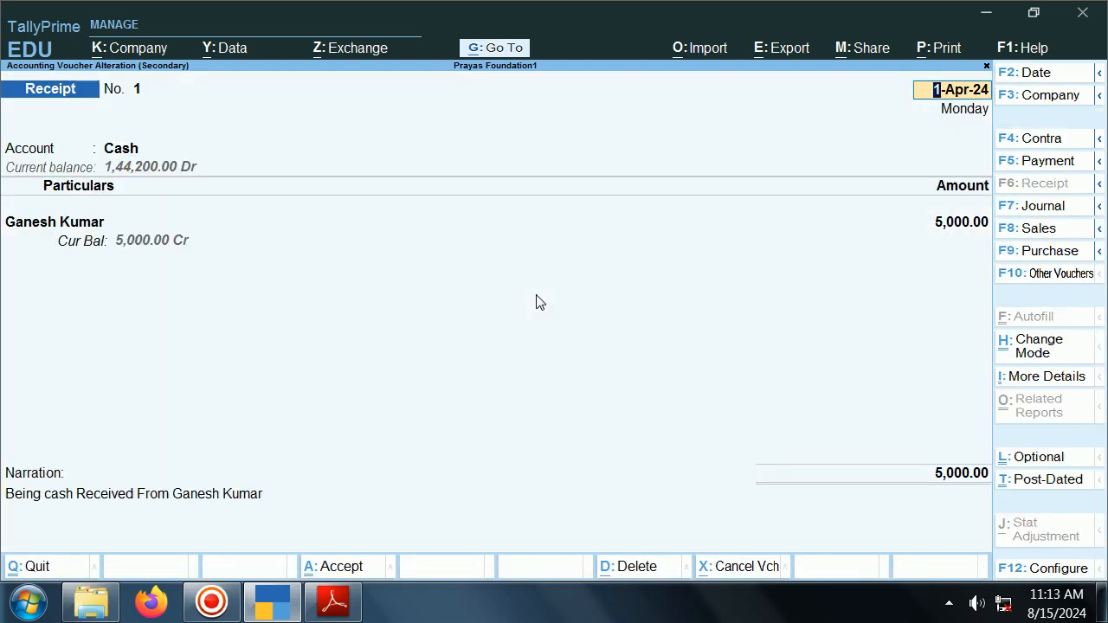
pyautogui.press('BackSpace')
pyautogui.press('Escape')
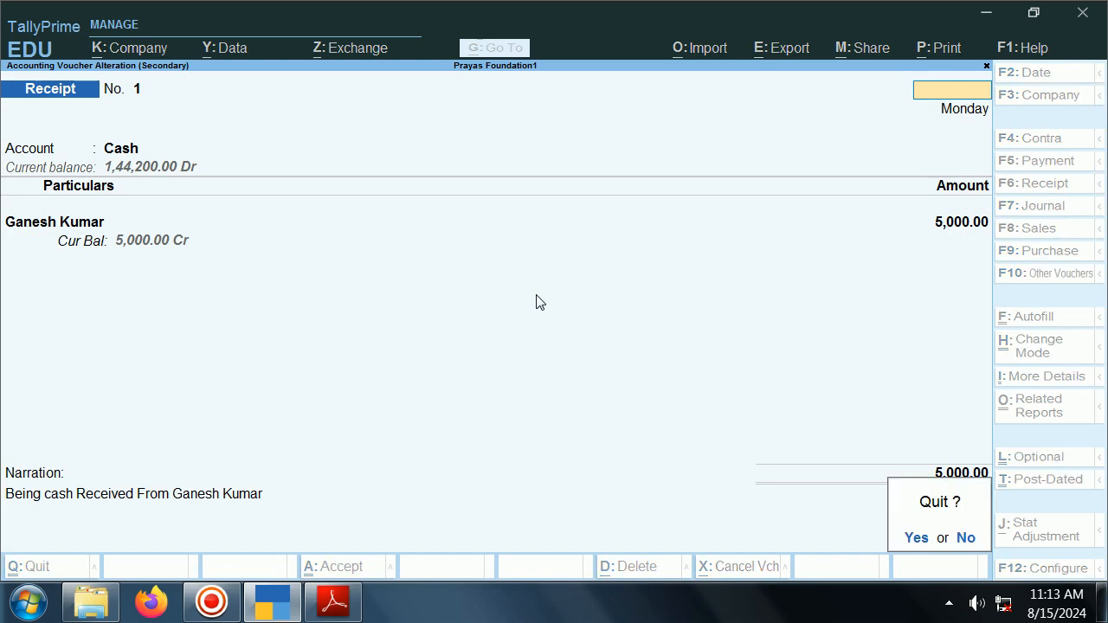
pyautogui.press('Return')
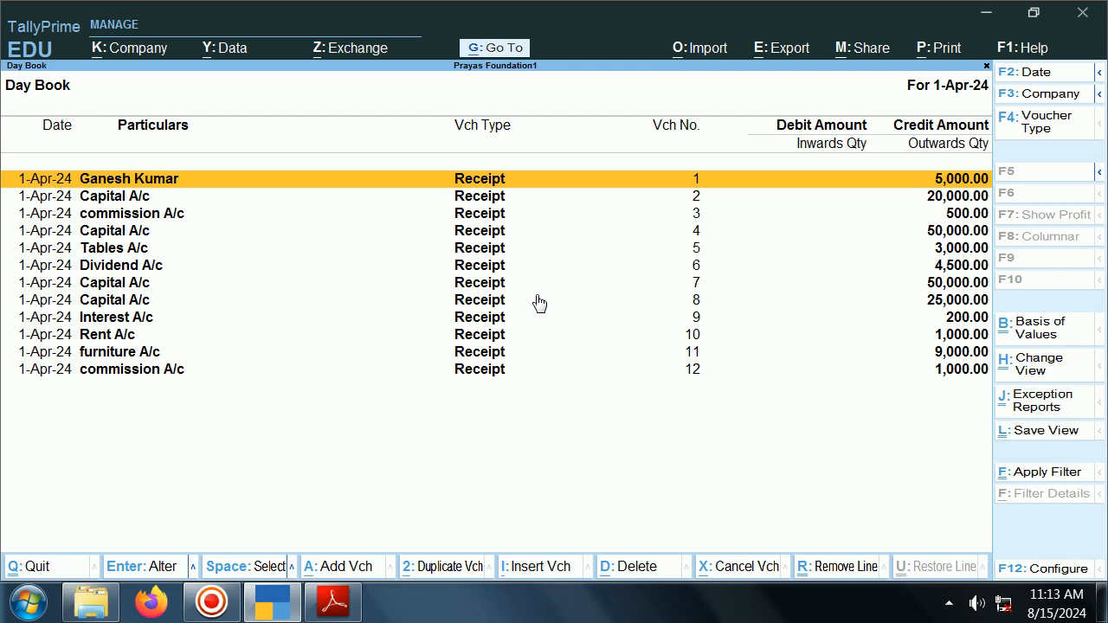
# Step: Leave the Day Book, open voucher creation, and change the receipt voucher's mode to Double Entry
pyautogui.press('Escape')
pyautogui.press('v')
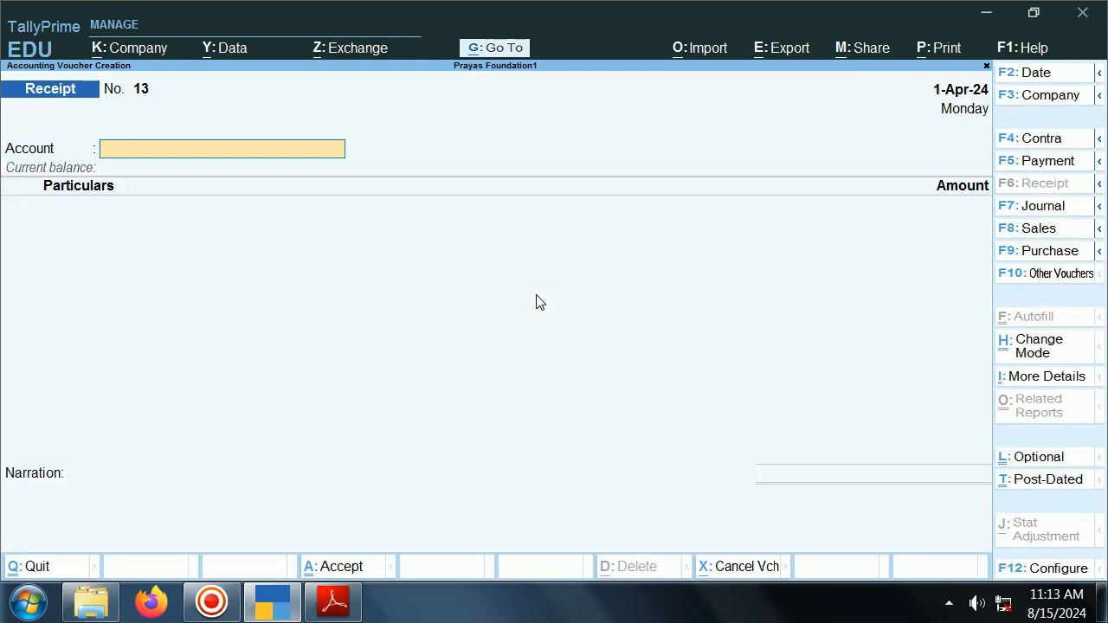
pyautogui.hotkey('ctrl', 'h')
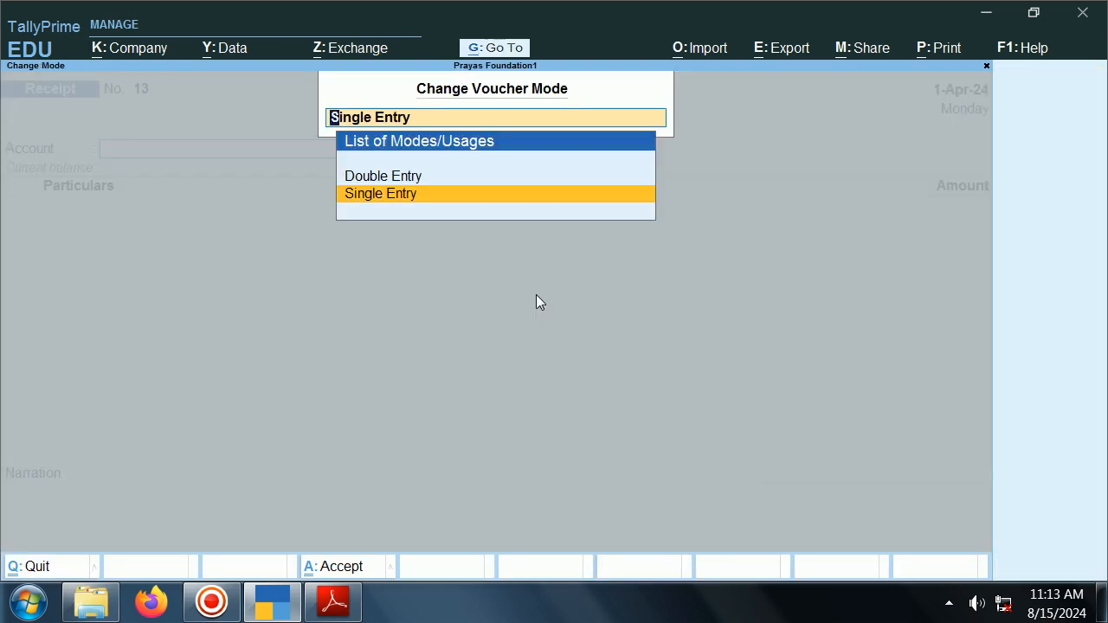
pyautogui.press('Up')
pyautogui.press('Return')
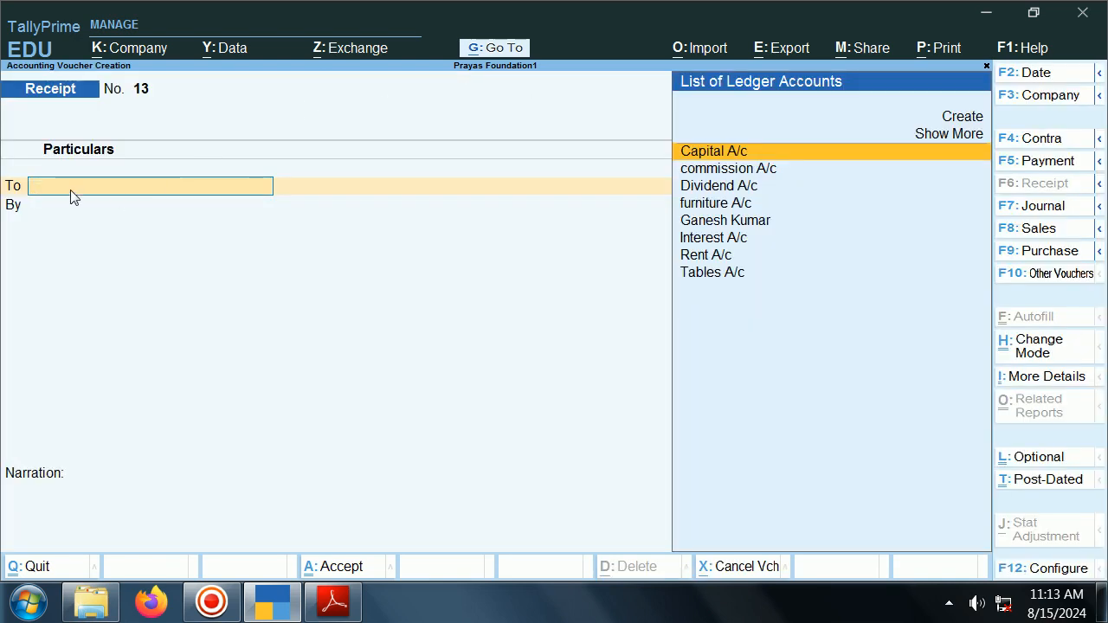
# Step: Check practice transaction 1 in Tally Prime Book.pdf, and credit Capital A/c with 20000 on the To line of receipt No. 13
pyautogui.hotkey('alt', 'Tab')
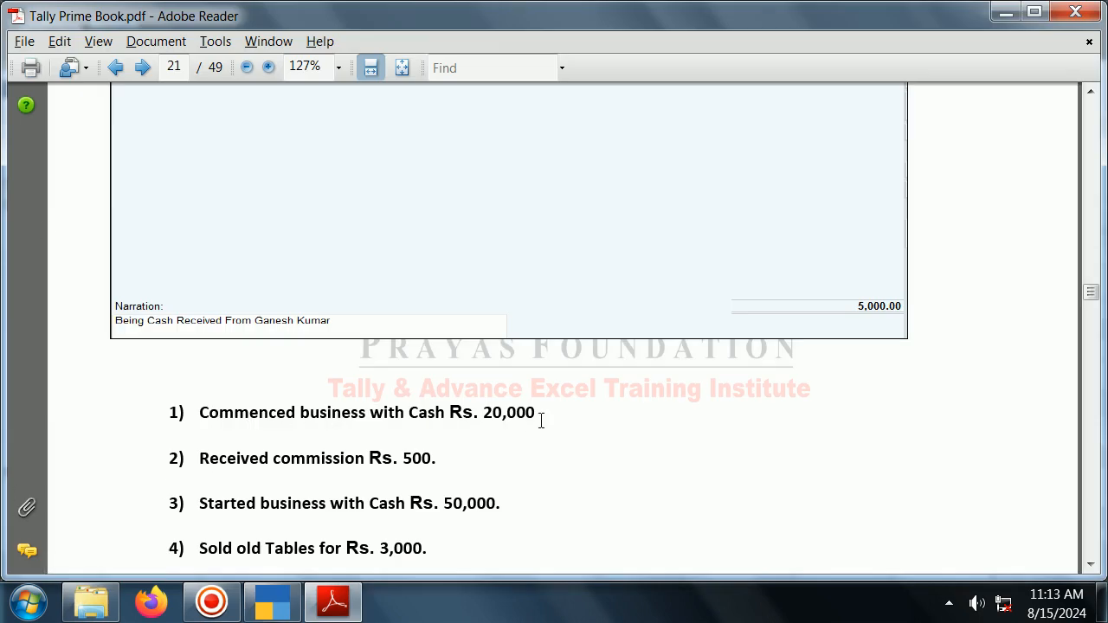
pyautogui.hotkey('alt', 'Tab')
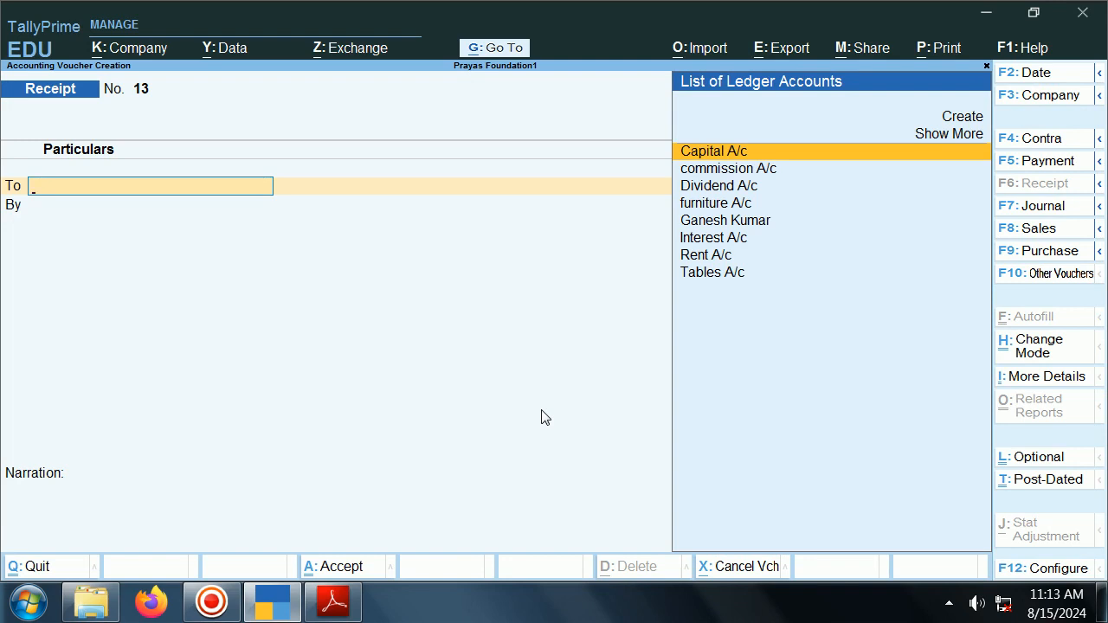
pyautogui.write('C')
pyautogui.press('Return')
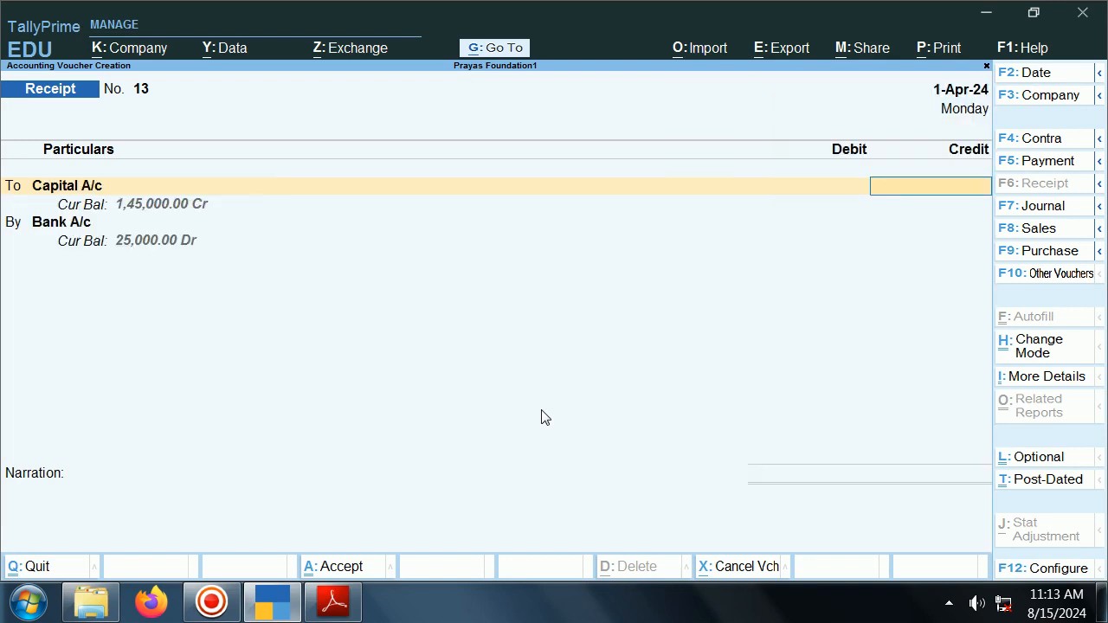
pyautogui.hotkey('alt', 'Tab')
pyautogui.hotkey('alt', 'Tab')
pyautogui.write('20000')
pyautogui.press('Return')
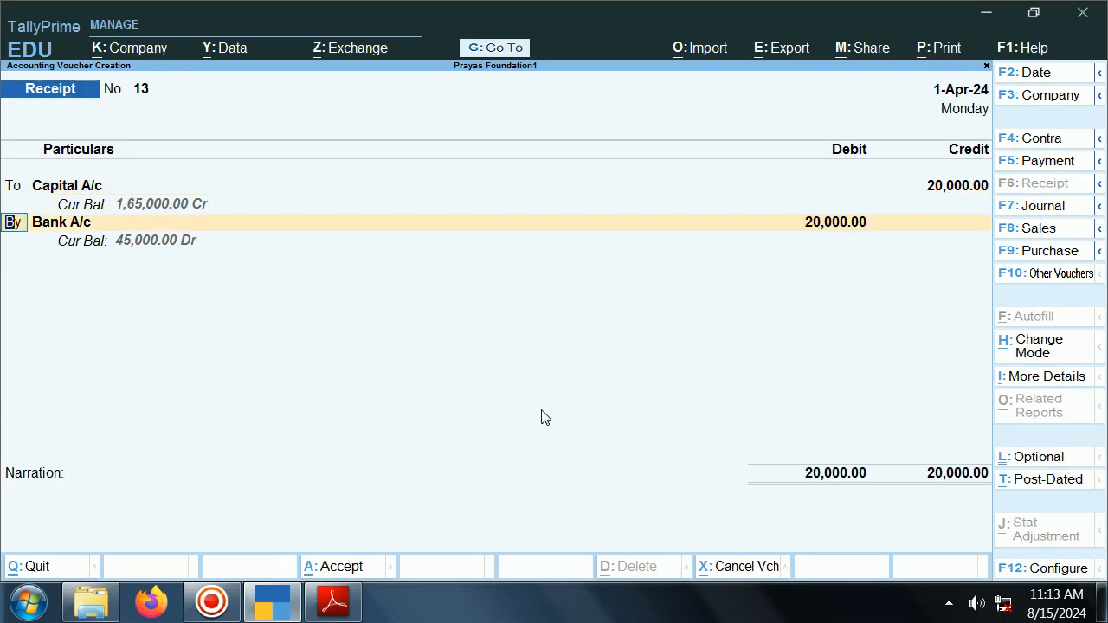
# Step: Change the By ledger of receipt No. 13 to Cash, leave the narration empty, and save the voucher
pyautogui.press('Return')
pyautogui.press('Down')
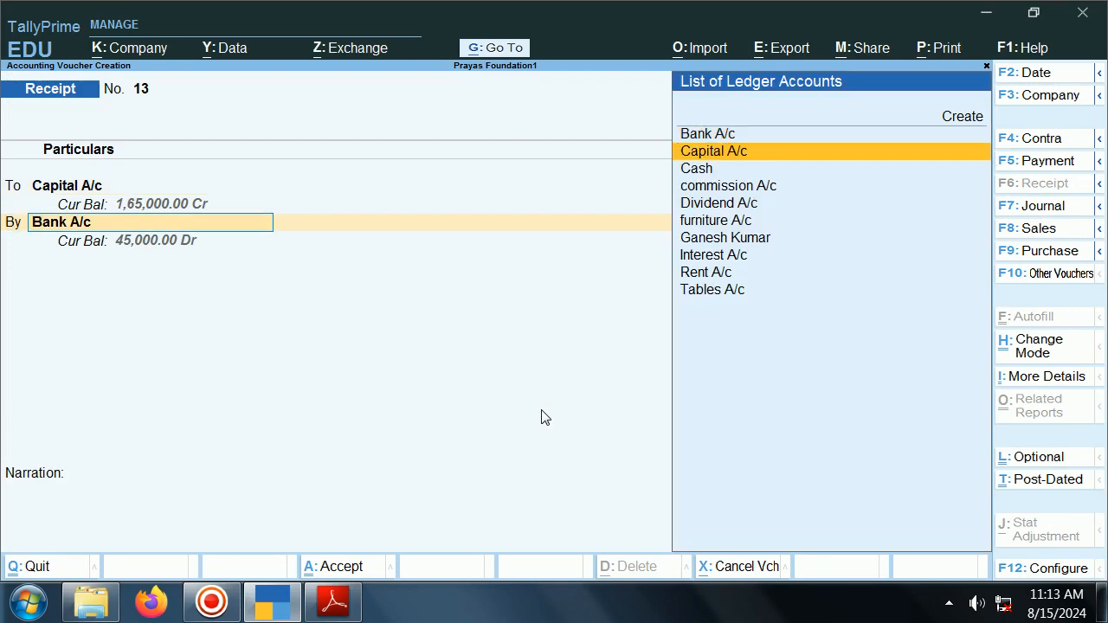
pyautogui.press('Down')
pyautogui.press('Return')
pyautogui.press('Return')
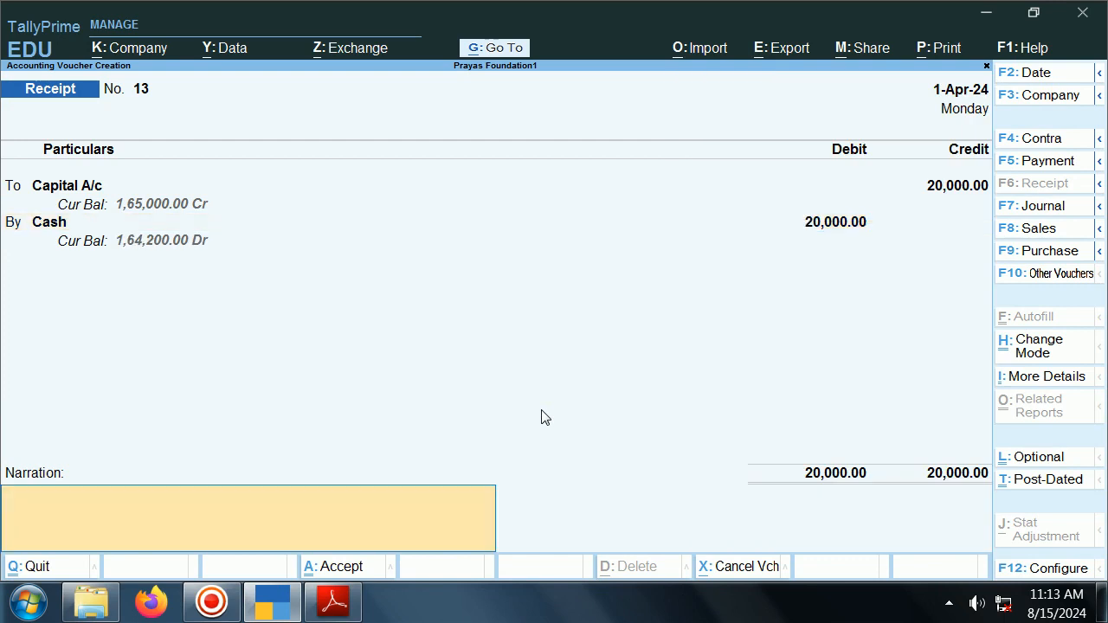
pyautogui.press('Return')
pyautogui.press('Return')
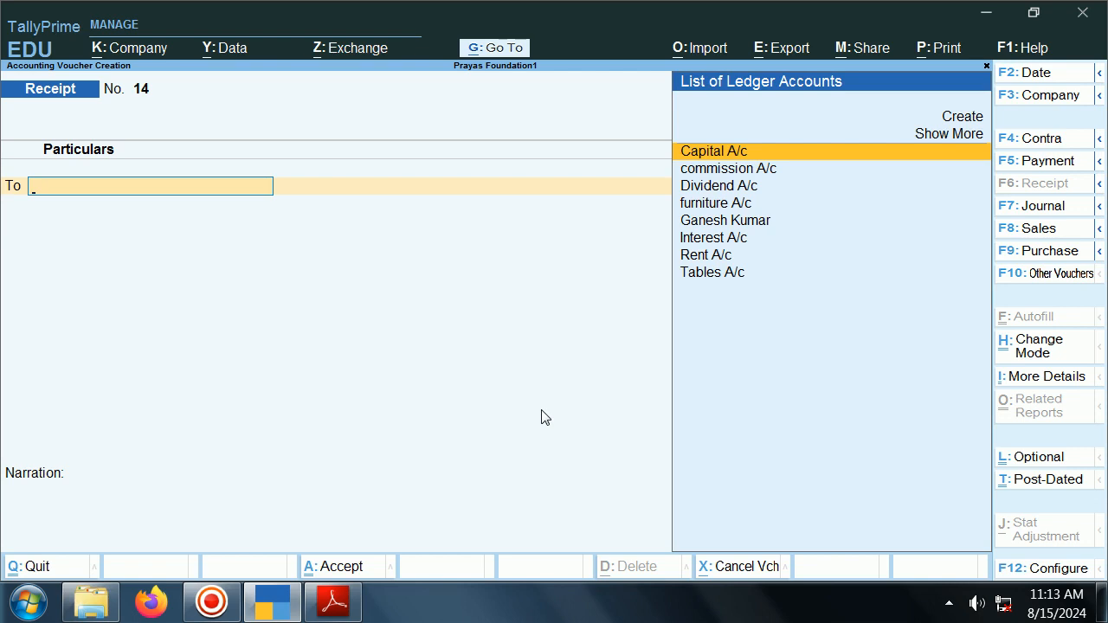